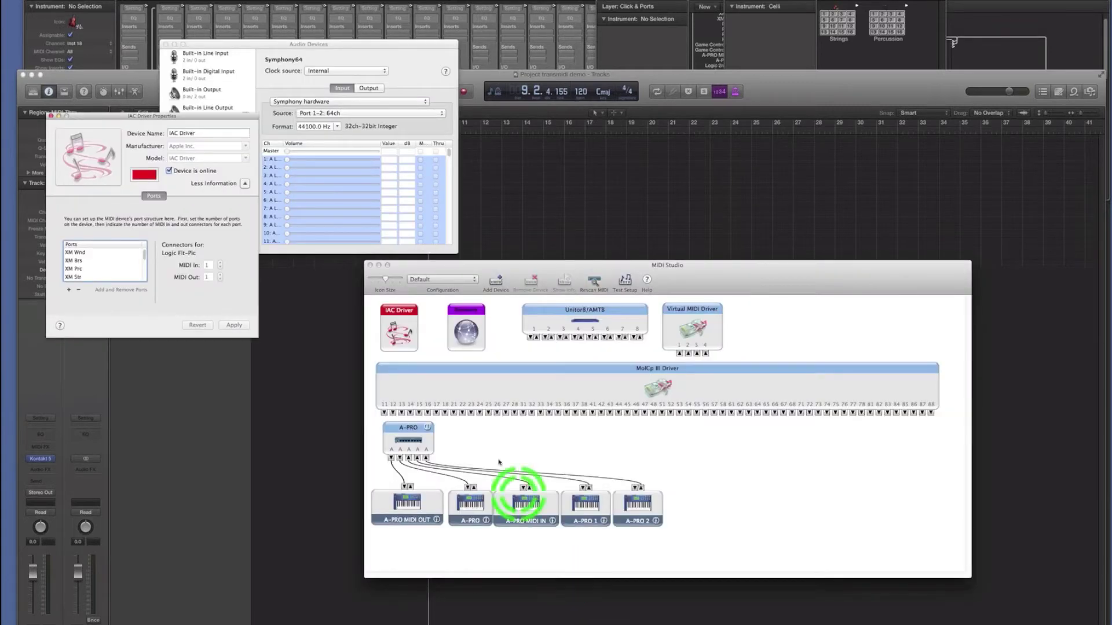
# Examine the IAC Driver's properties and look through its list of XM and Logic ports.
pyautogui.doubleClick(399, 333)
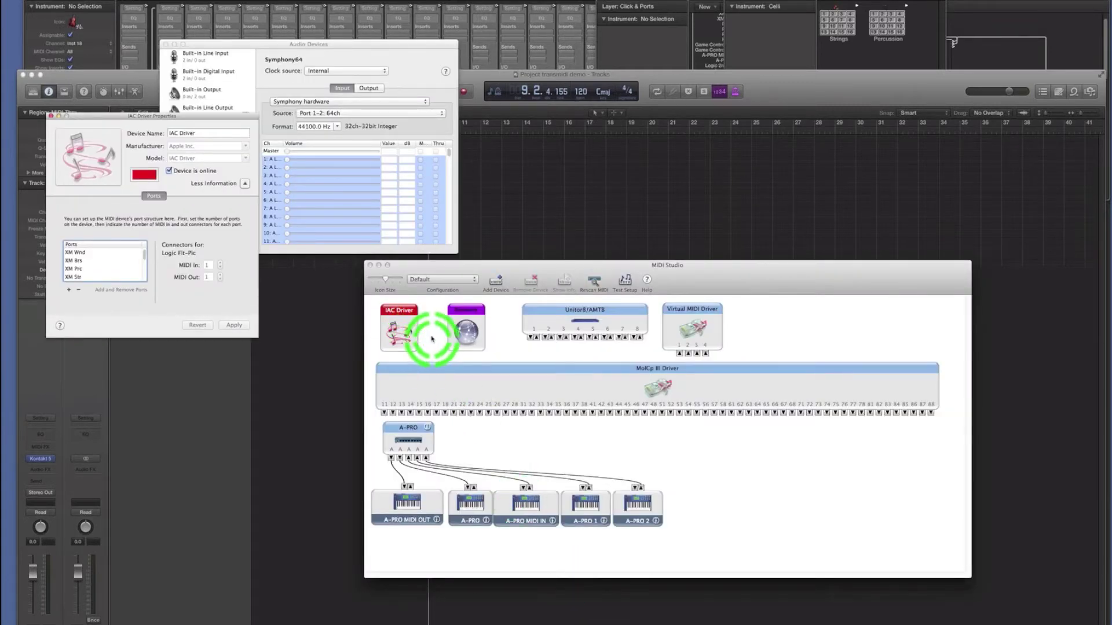
pyautogui.click(155, 2)
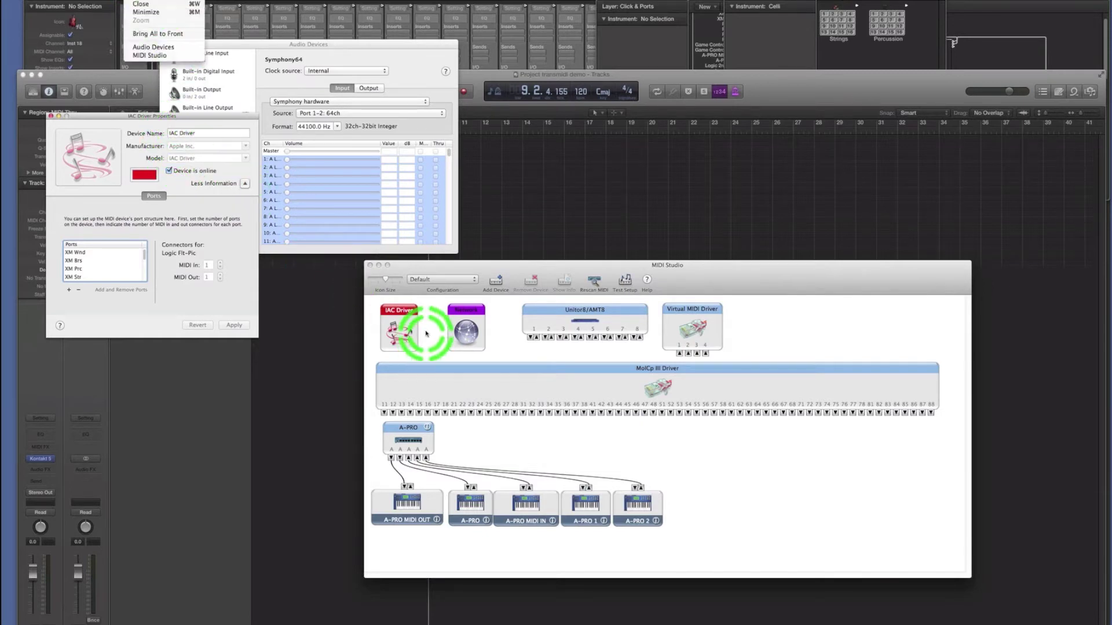
pyautogui.click(400, 328)
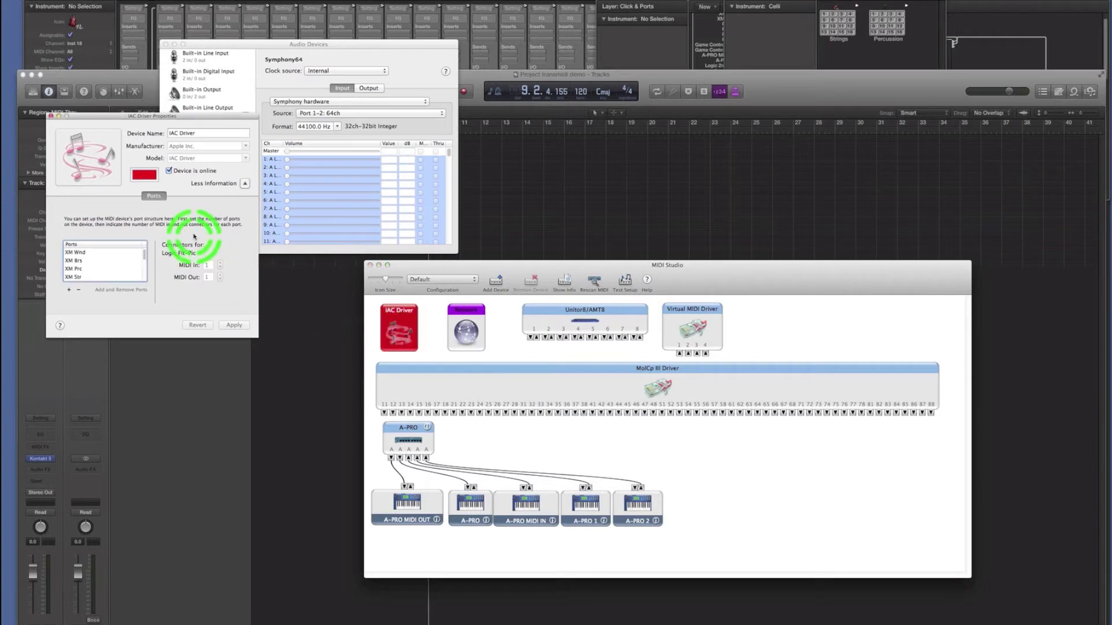
pyautogui.click(86, 253)
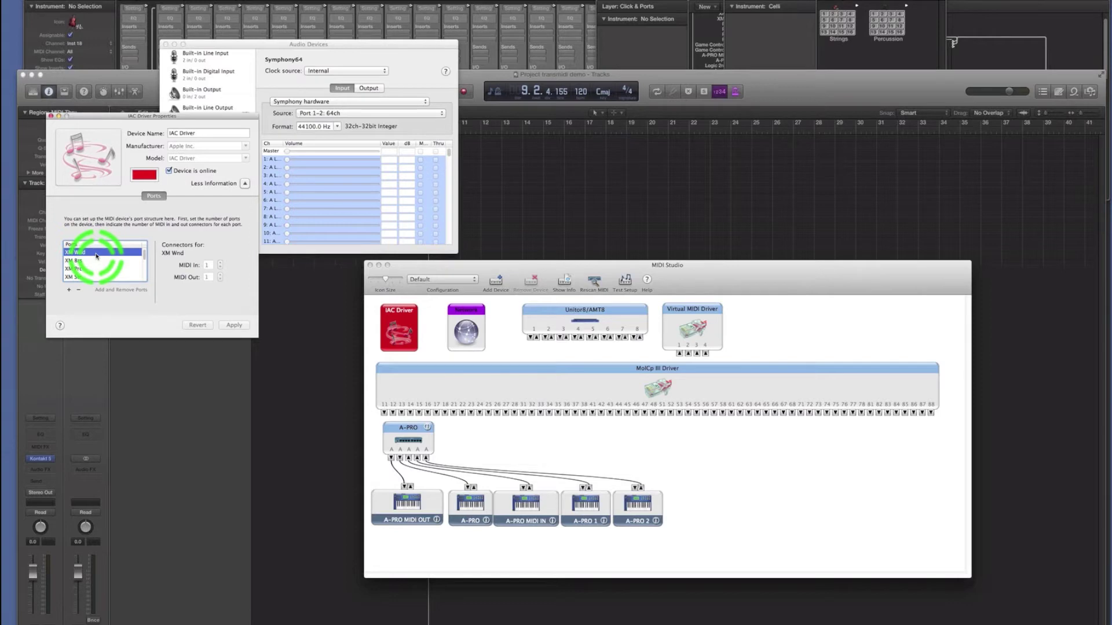
pyautogui.scroll(-1, 98, 278)
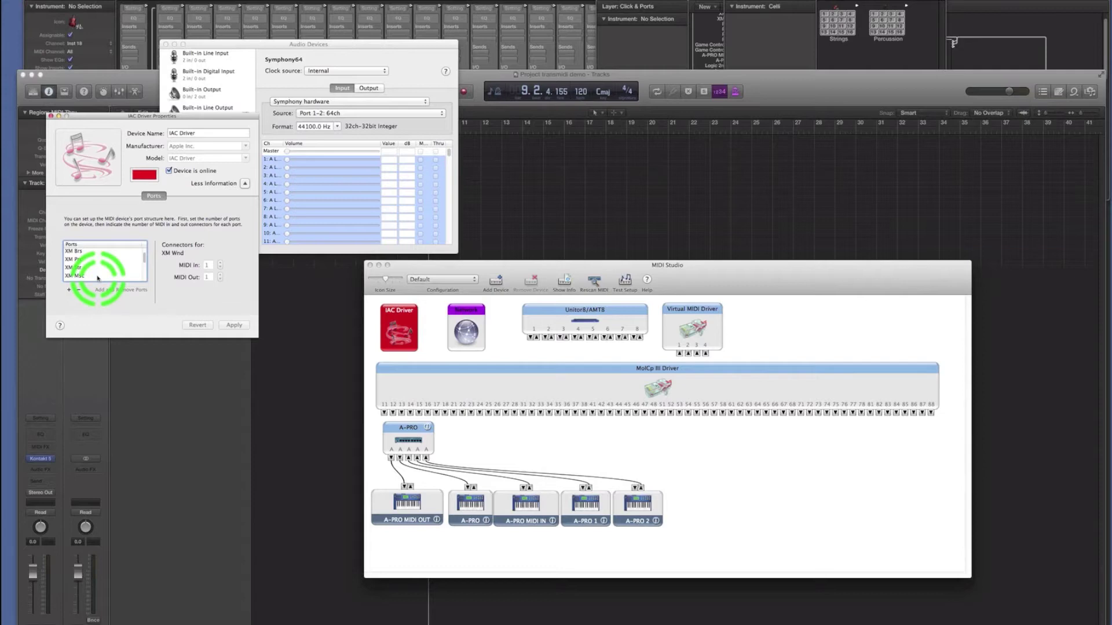
pyautogui.scroll(-1, 98, 278)
pyautogui.scroll(-1, 98, 278)
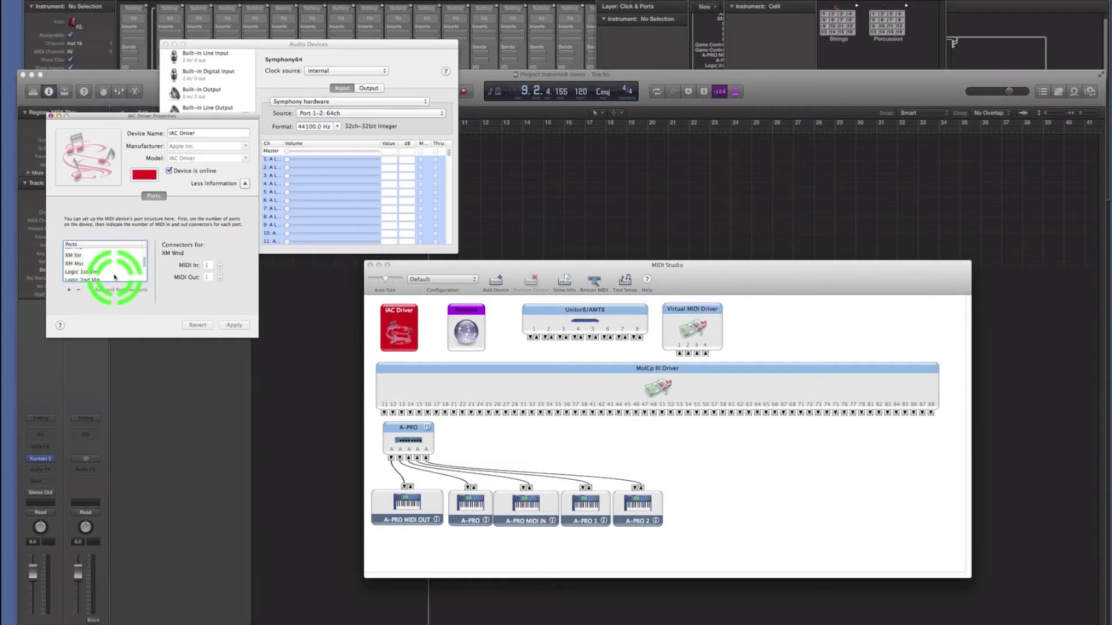
pyautogui.scroll(-2, 110, 276)
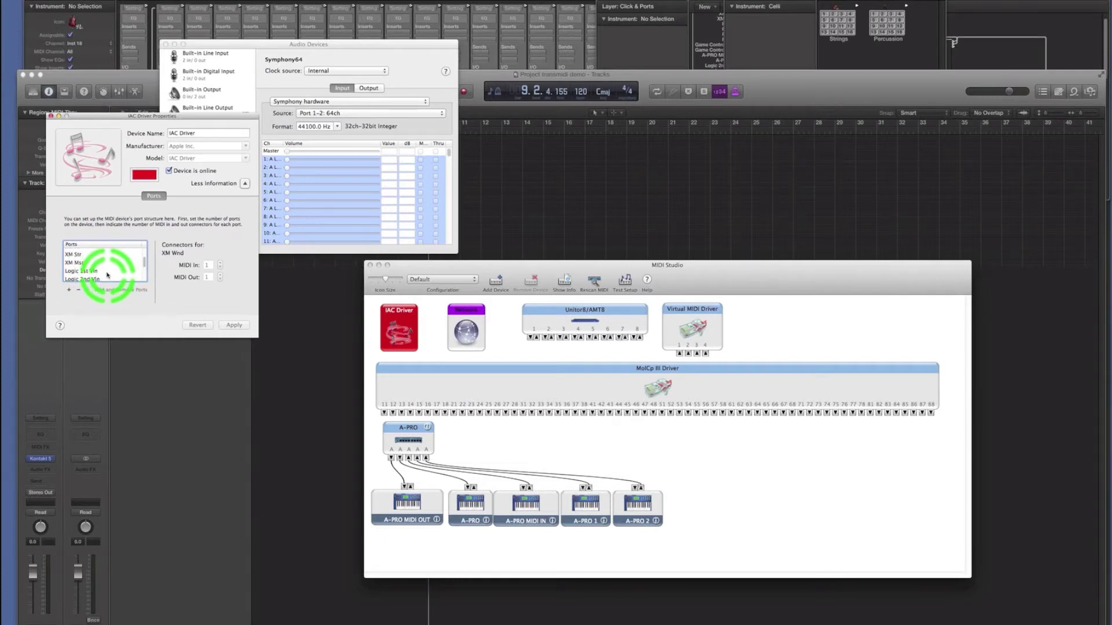
pyautogui.scroll(-2, 106, 277)
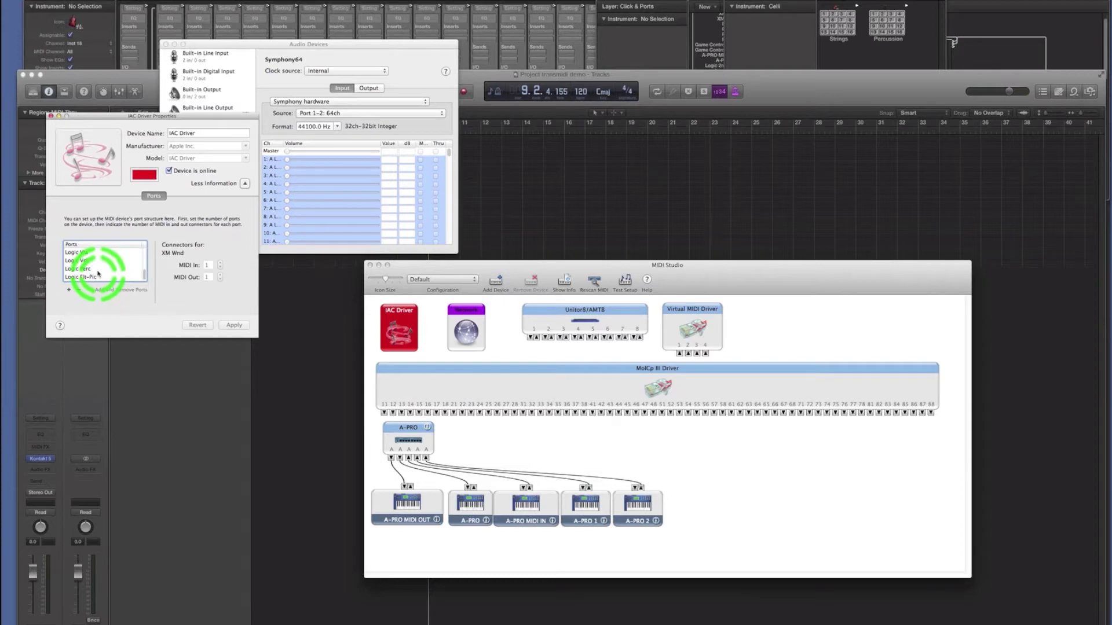
# Switch to Logic Pro and inspect the Percussion splitter and its cabled instrument channels in the Environment's Mixer layer, ending at the Tracks window.
pyautogui.click(638, 75)
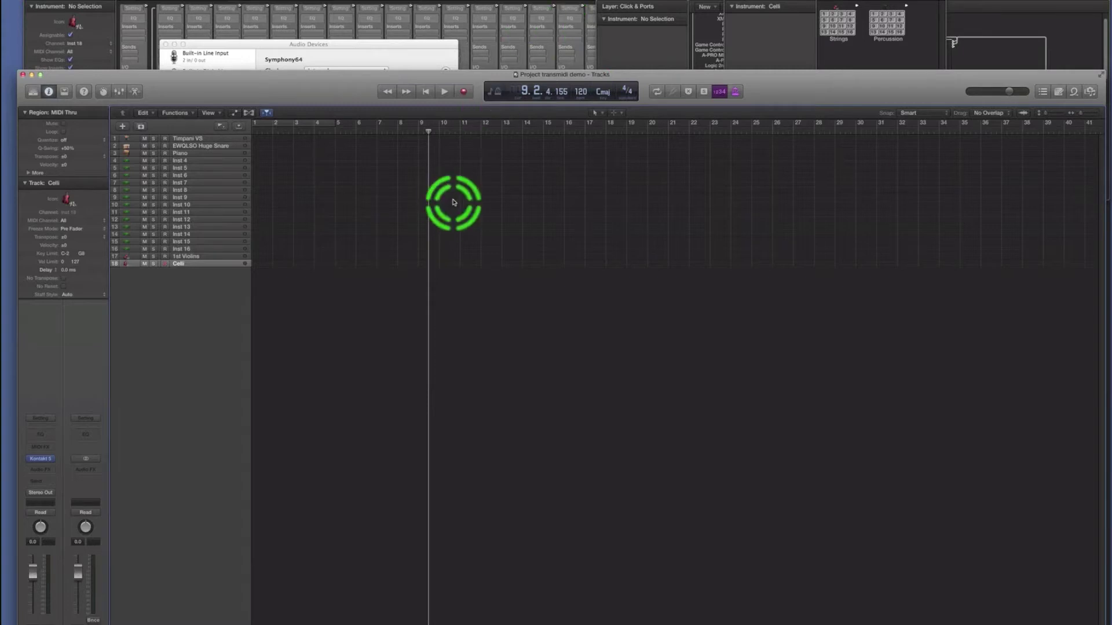
pyautogui.click(516, 7)
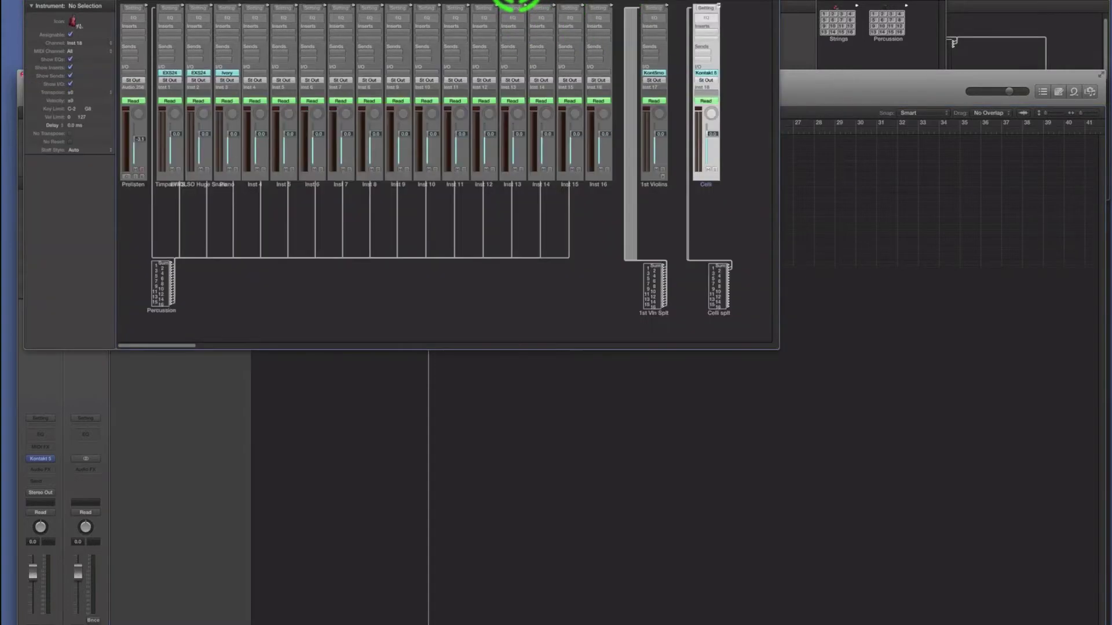
pyautogui.click(460, 297)
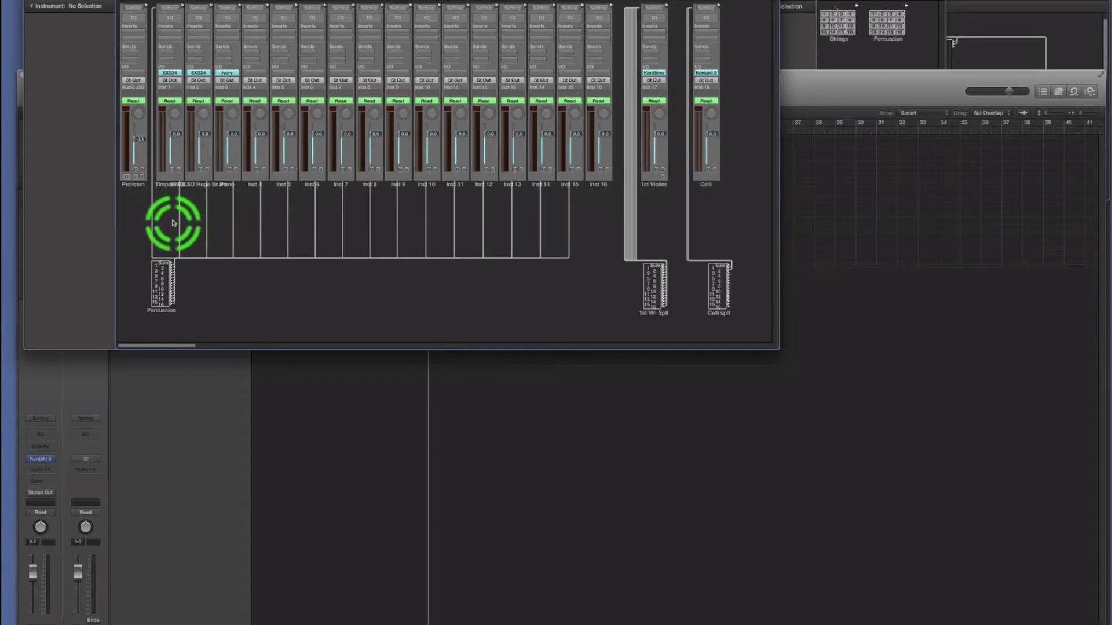
pyautogui.click(159, 312)
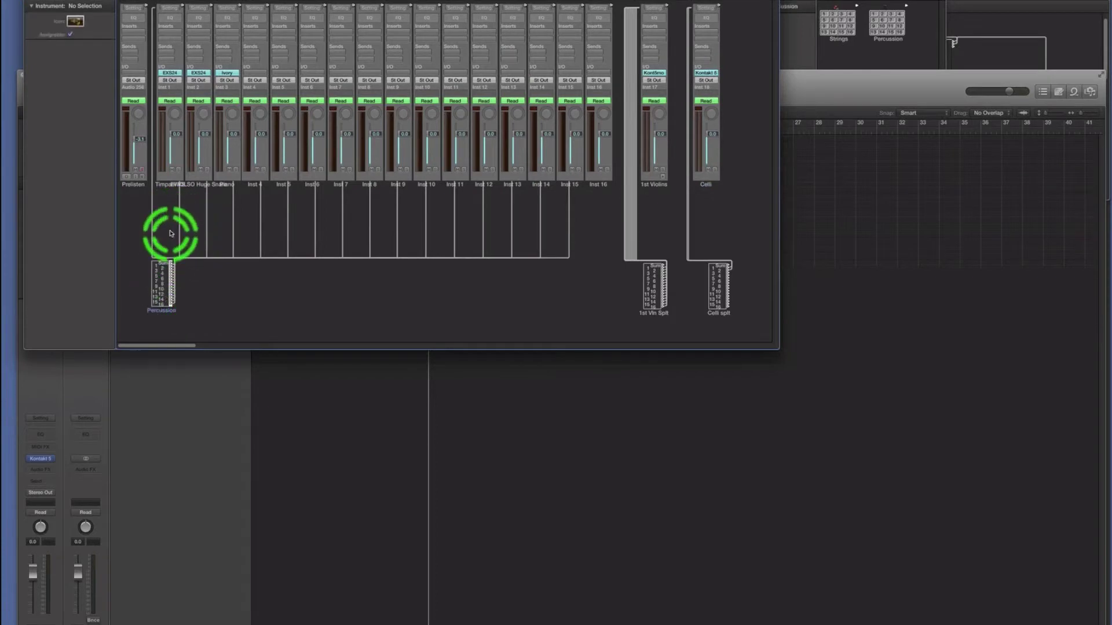
pyautogui.moveTo(170, 187); pyautogui.dragTo(199, 186)
pyautogui.click(229, 189)
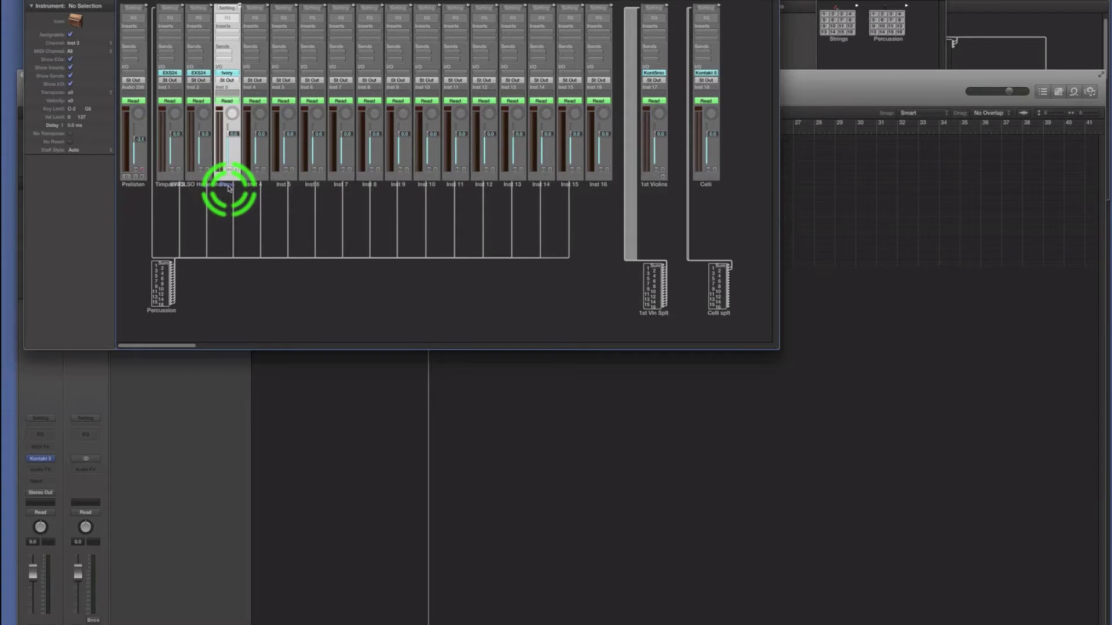
pyautogui.moveTo(229, 188); pyautogui.dragTo(289, 432)
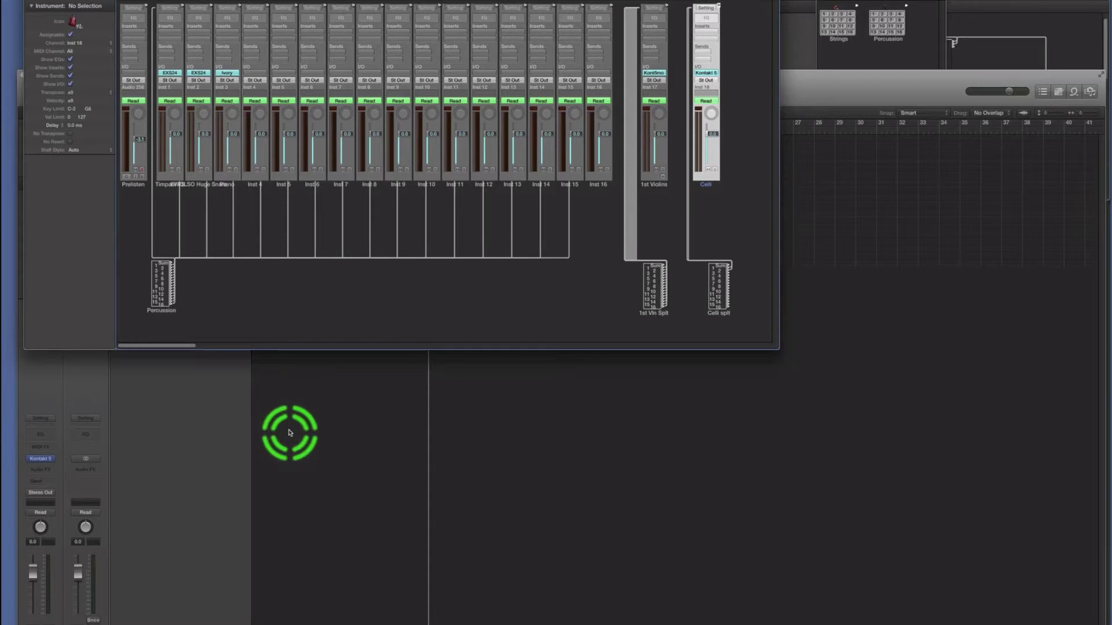
pyautogui.click(289, 432)
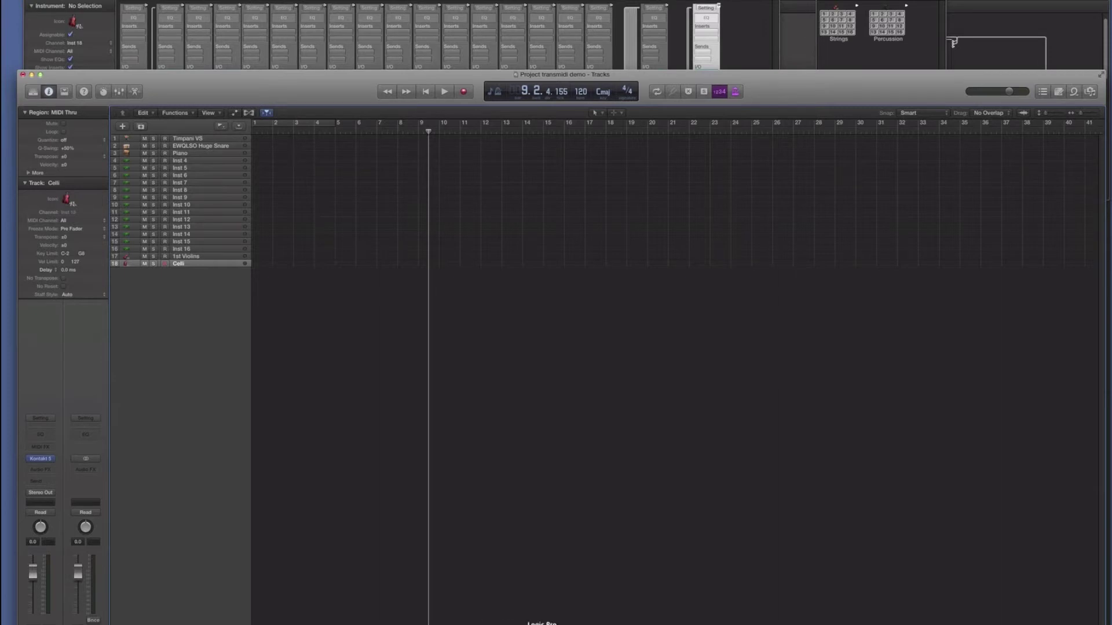
# Switch to Audio MIDI Setup to view the IAC Driver and its ports again, and return to Logic Pro's Tracks window.
pyautogui.click(602, 623)
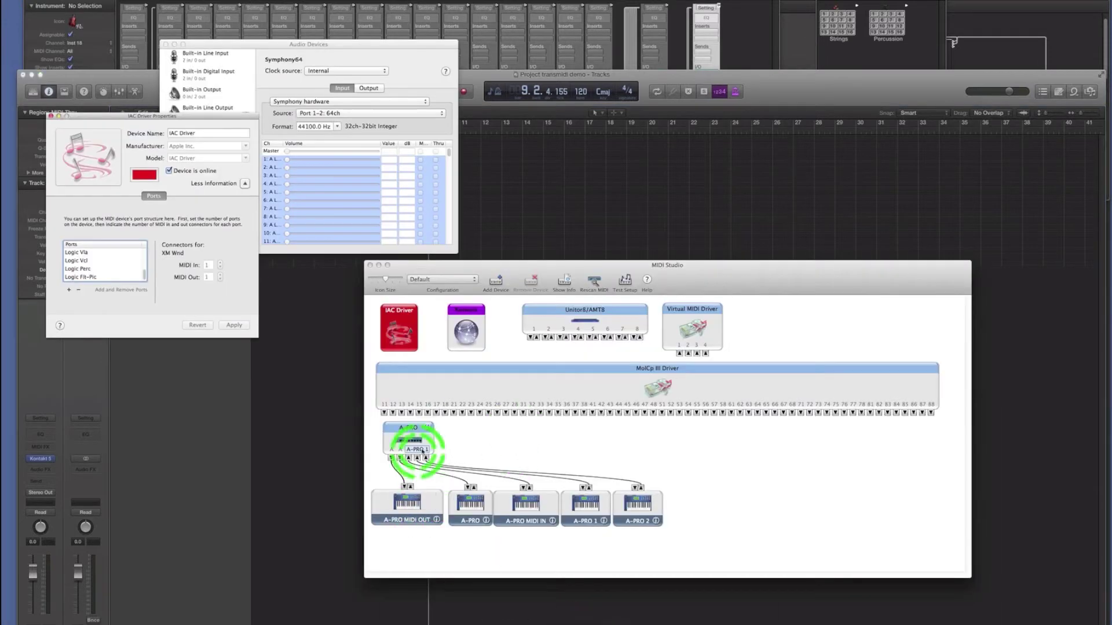
pyautogui.doubleClick(394, 330)
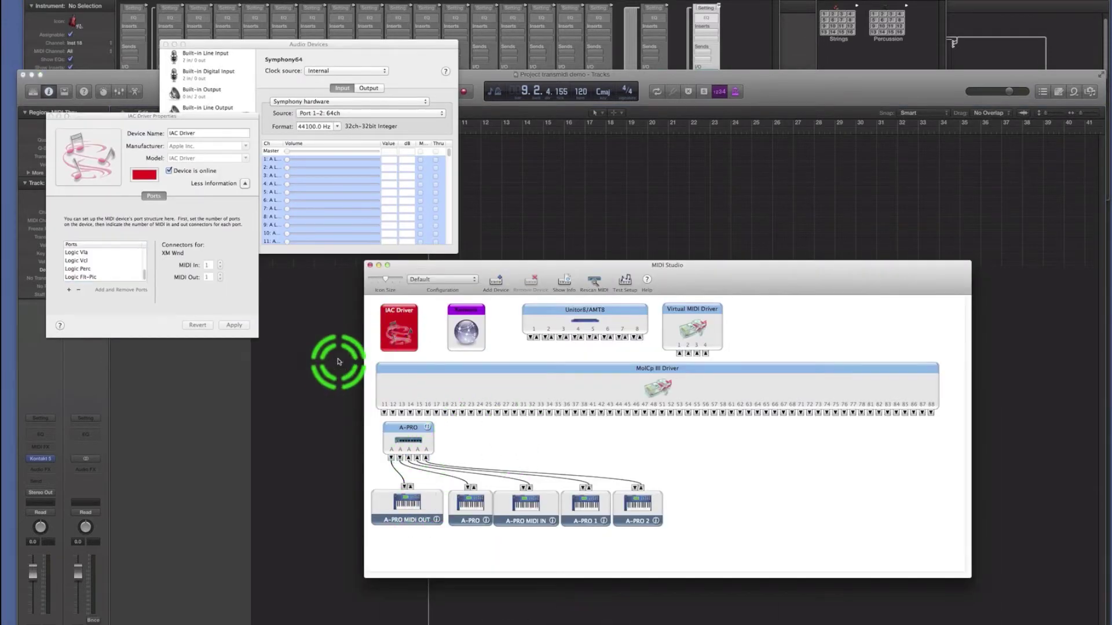
pyautogui.click(335, 362)
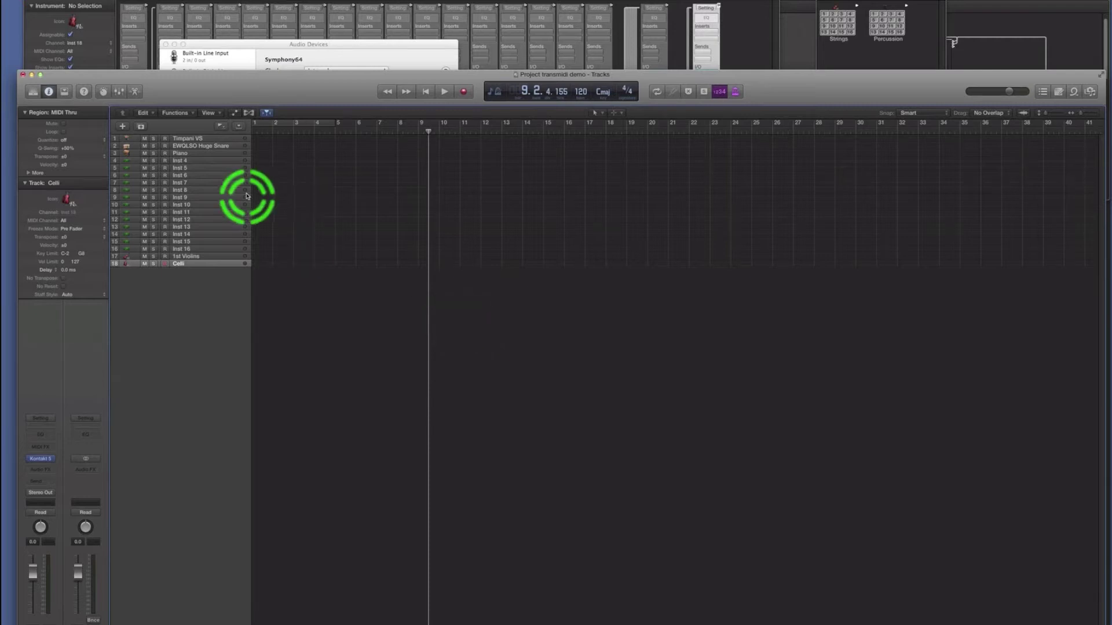
pyautogui.click(123, 126)
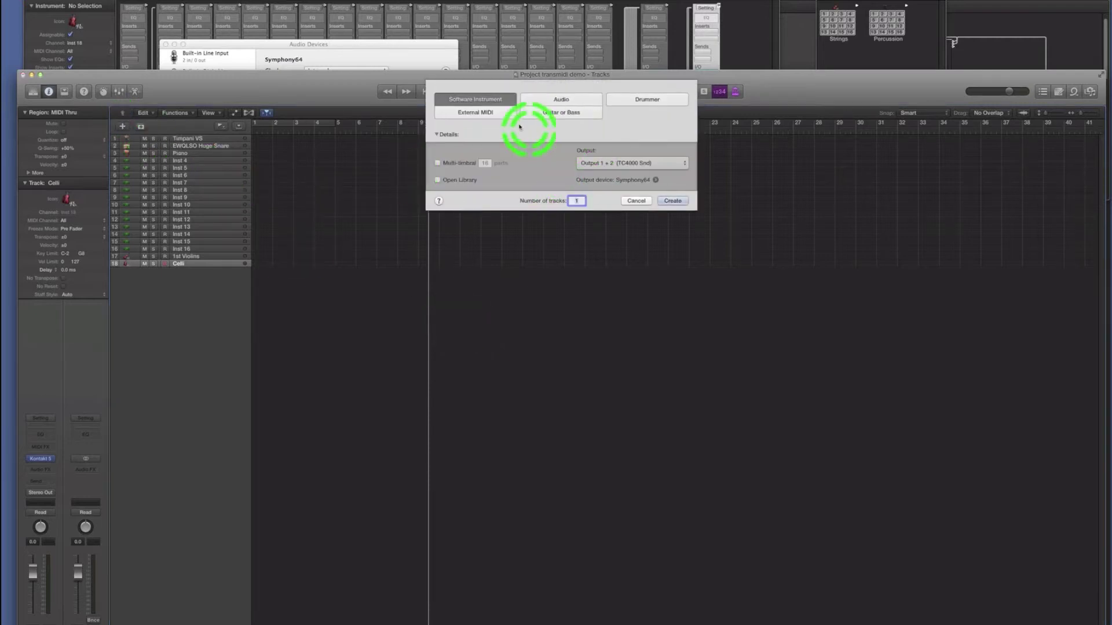
pyautogui.click(488, 113)
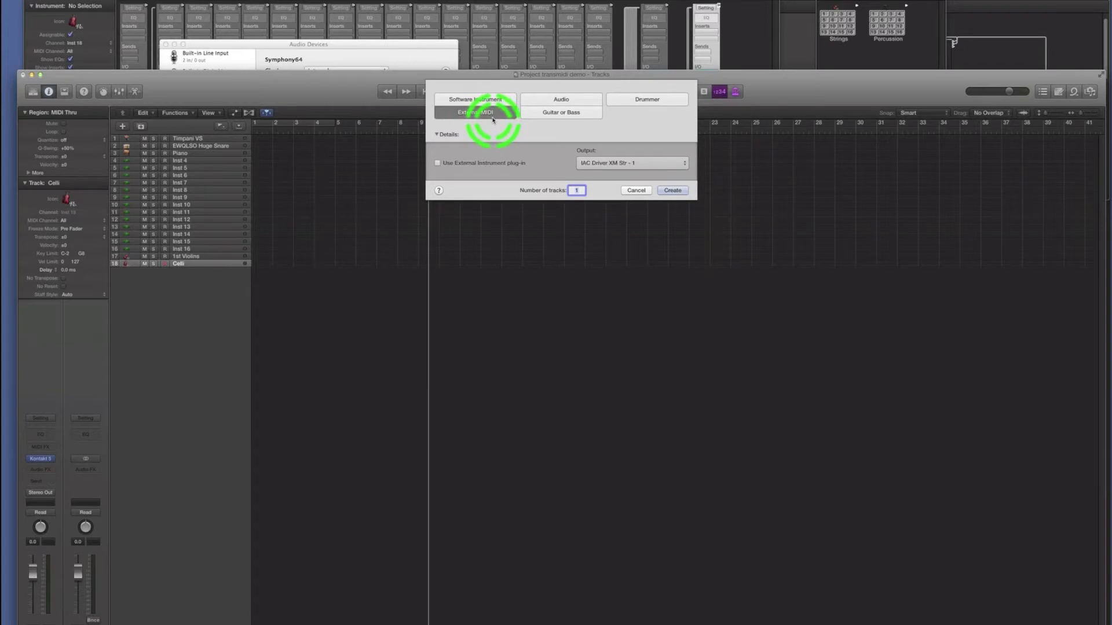
pyautogui.click(577, 190)
pyautogui.click(576, 190)
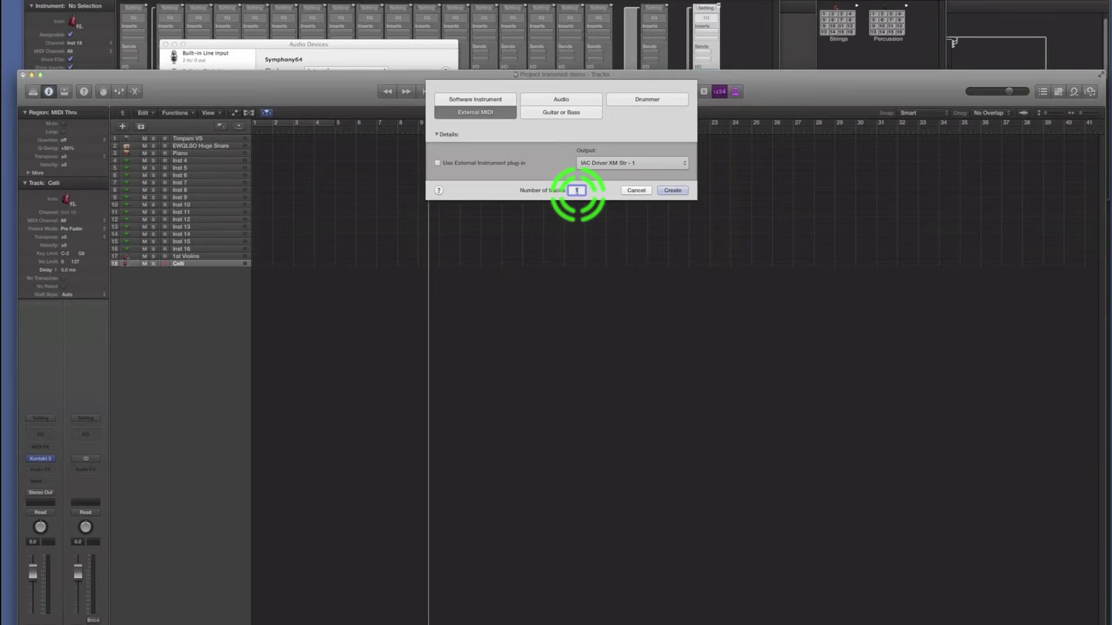
pyautogui.click(636, 191)
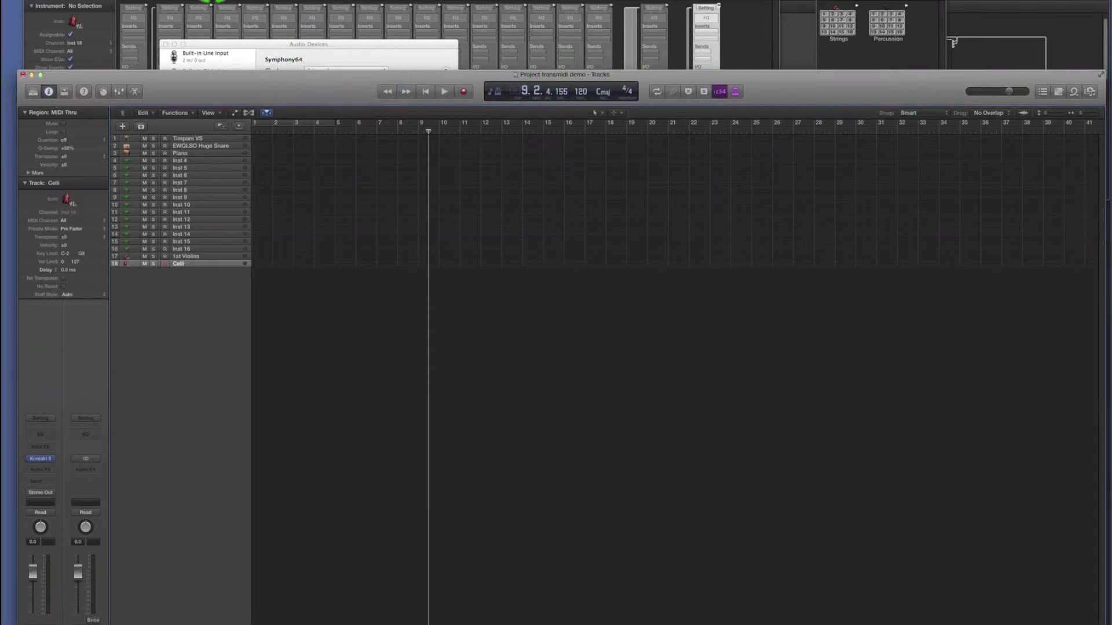
# Show the MIDI Instr. layer in a new MIDI Environment window and close that window.
pyautogui.click(212, 2)
pyautogui.moveTo(241, 2)
pyautogui.click(268, 94)
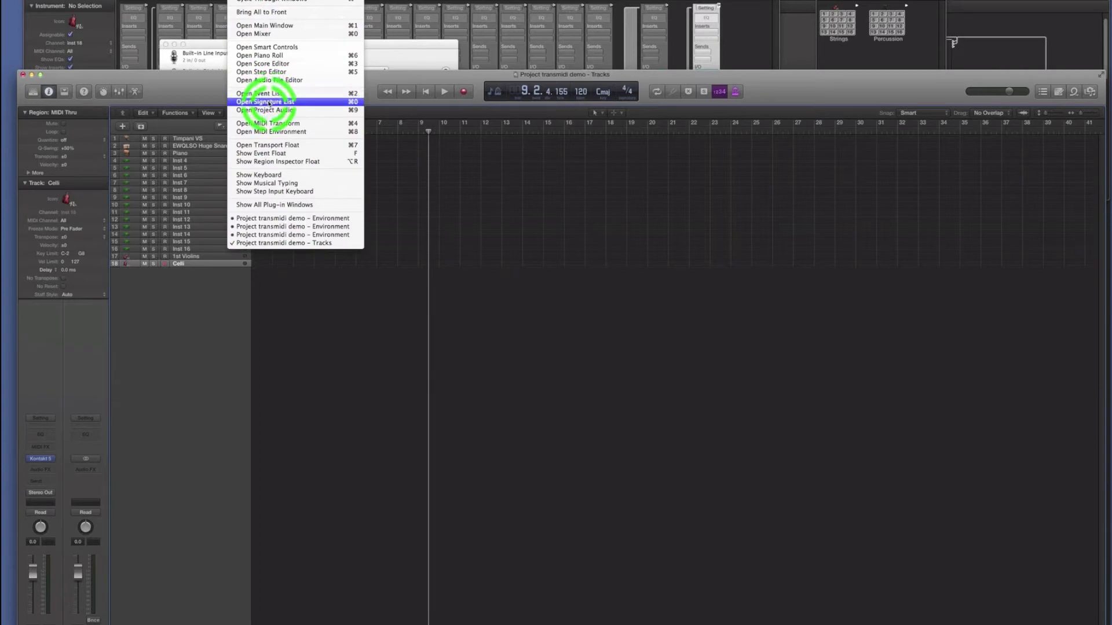
pyautogui.click(279, 132)
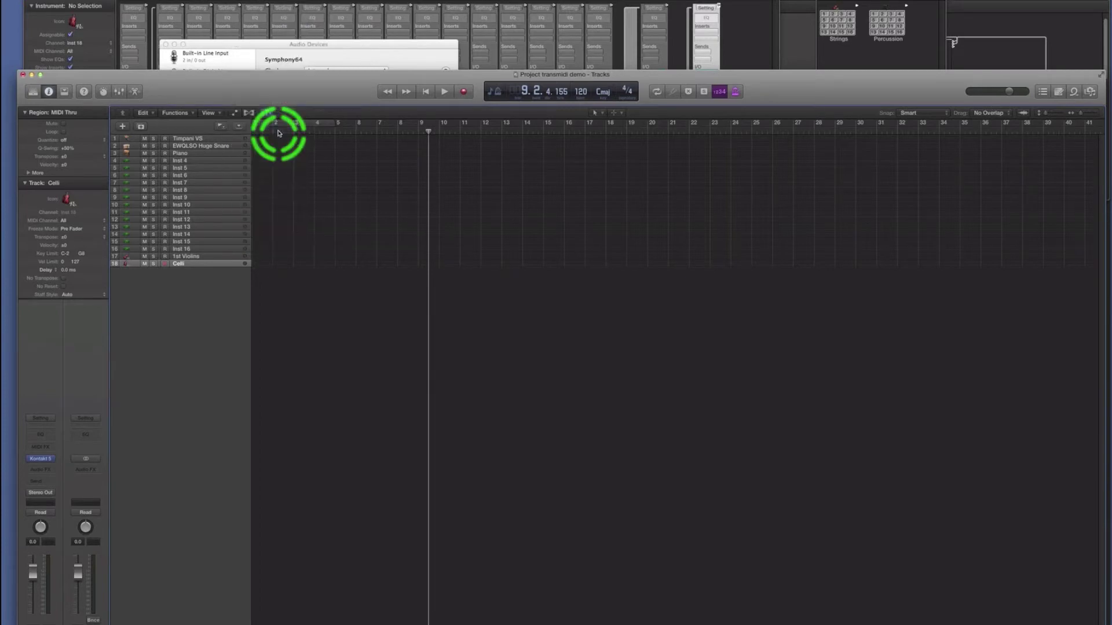
pyautogui.moveTo(391, 1); pyautogui.dragTo(487, 67)
pyautogui.click(259, 86)
pyautogui.click(167, 70)
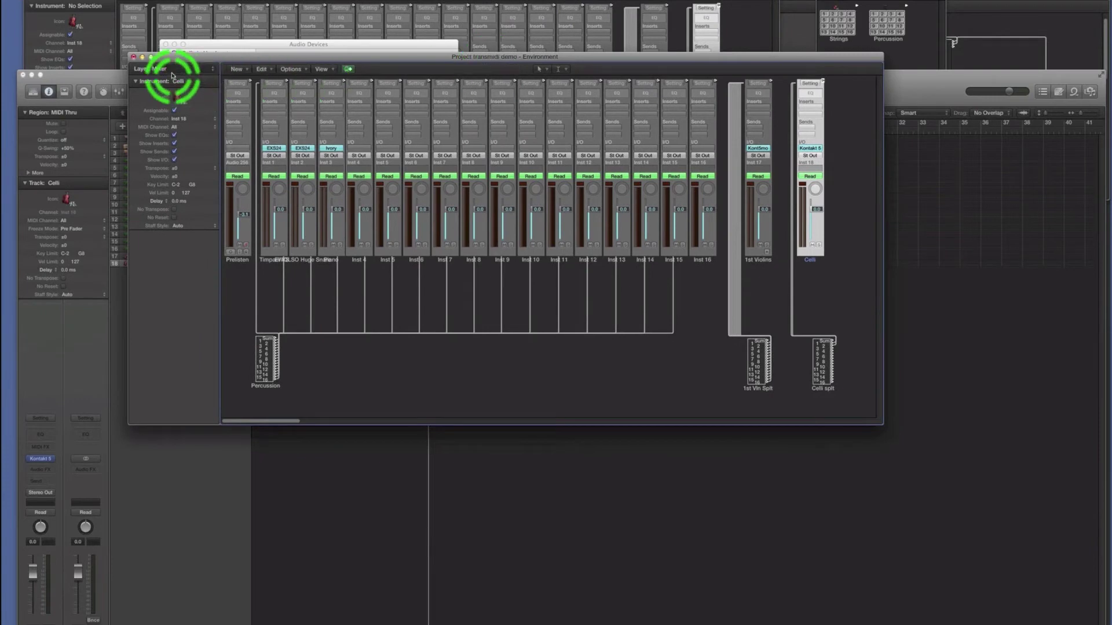
pyautogui.click(180, 68)
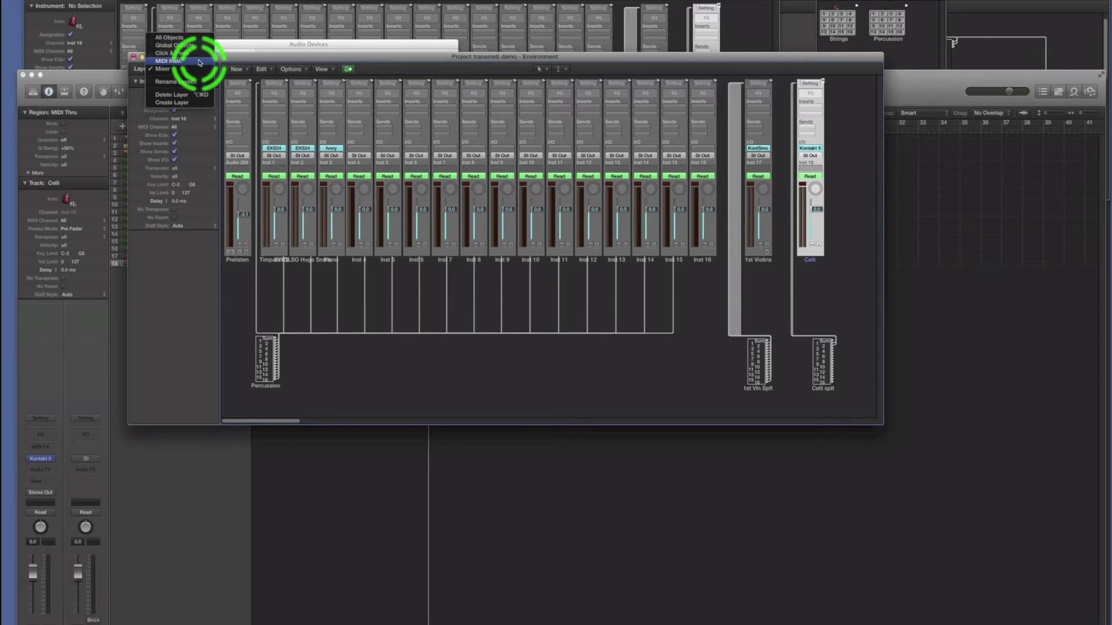
pyautogui.click(199, 62)
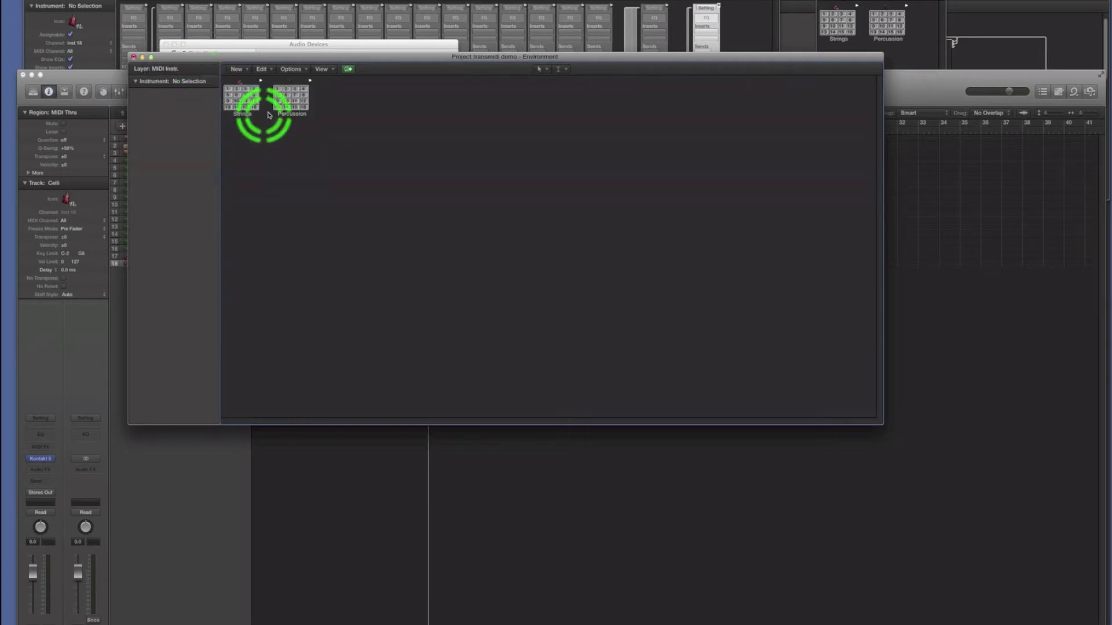
pyautogui.click(135, 57)
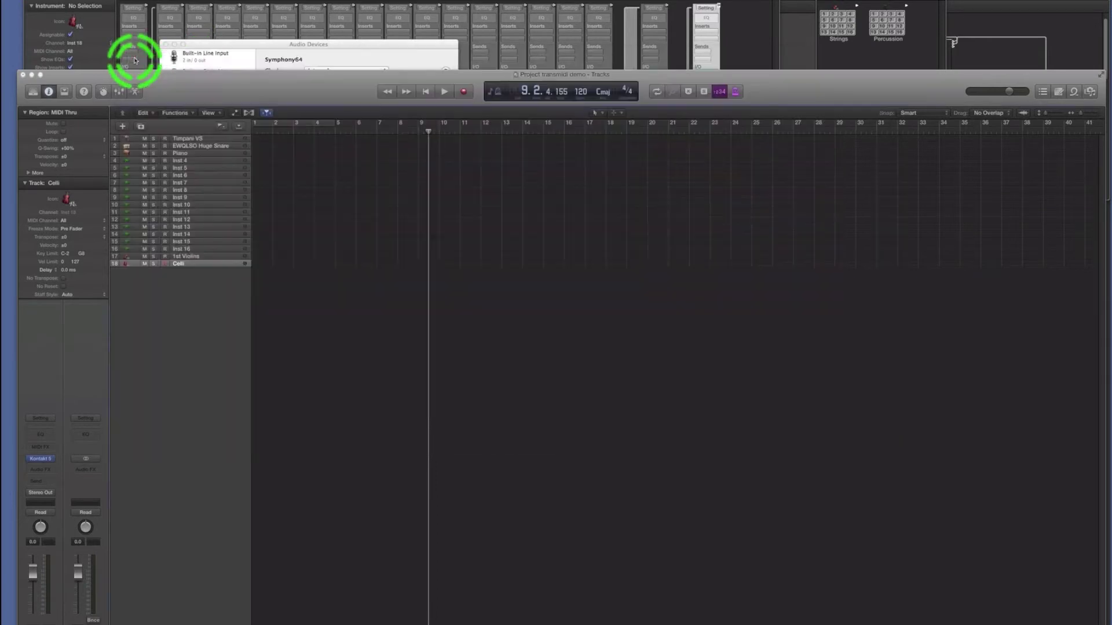
# Create a multi instrument below Strings and Percussion in the open MIDI Instr. Environment window and name it Brass.
pyautogui.click(880, 6)
pyautogui.moveTo(831, 49); pyautogui.dragTo(857, 68)
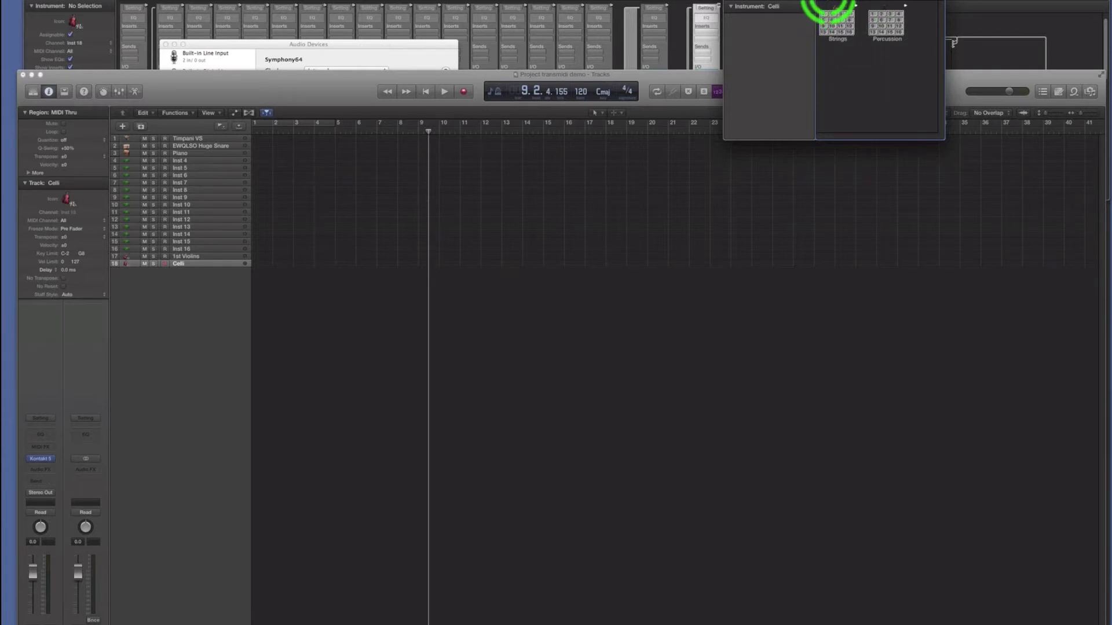
pyautogui.click(830, 0)
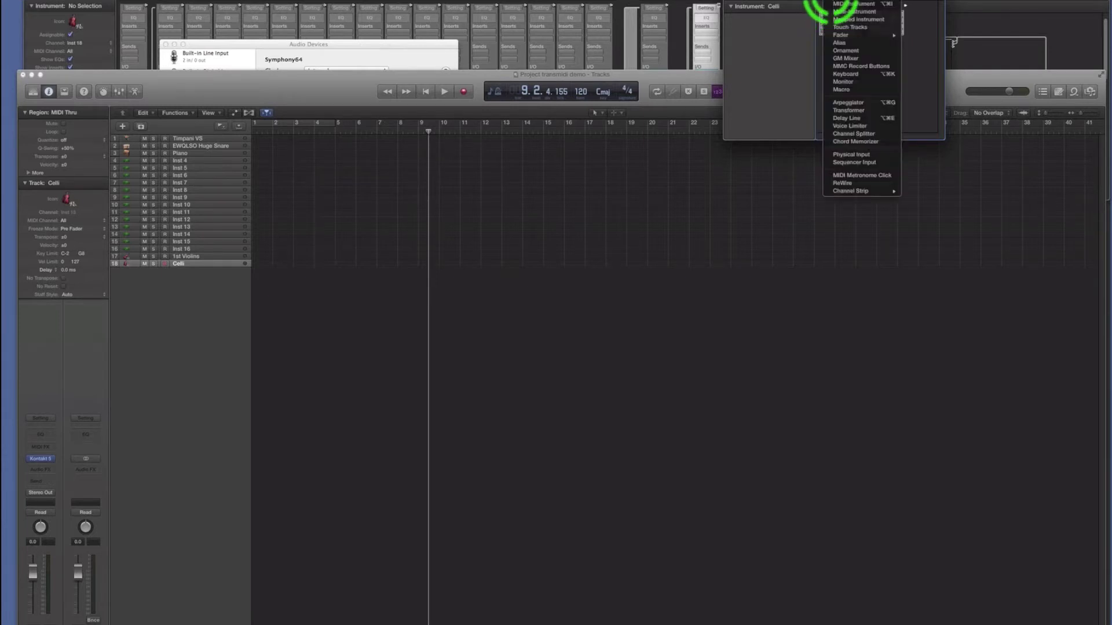
pyautogui.click(846, 12)
pyautogui.moveTo(929, 43); pyautogui.dragTo(854, 77)
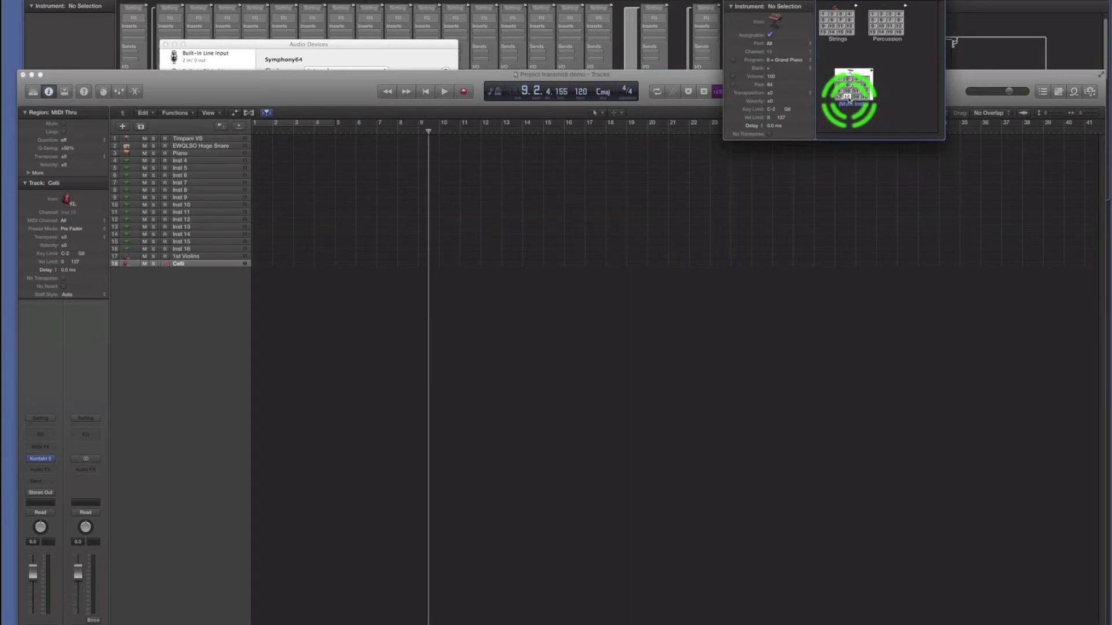
pyautogui.click(847, 74)
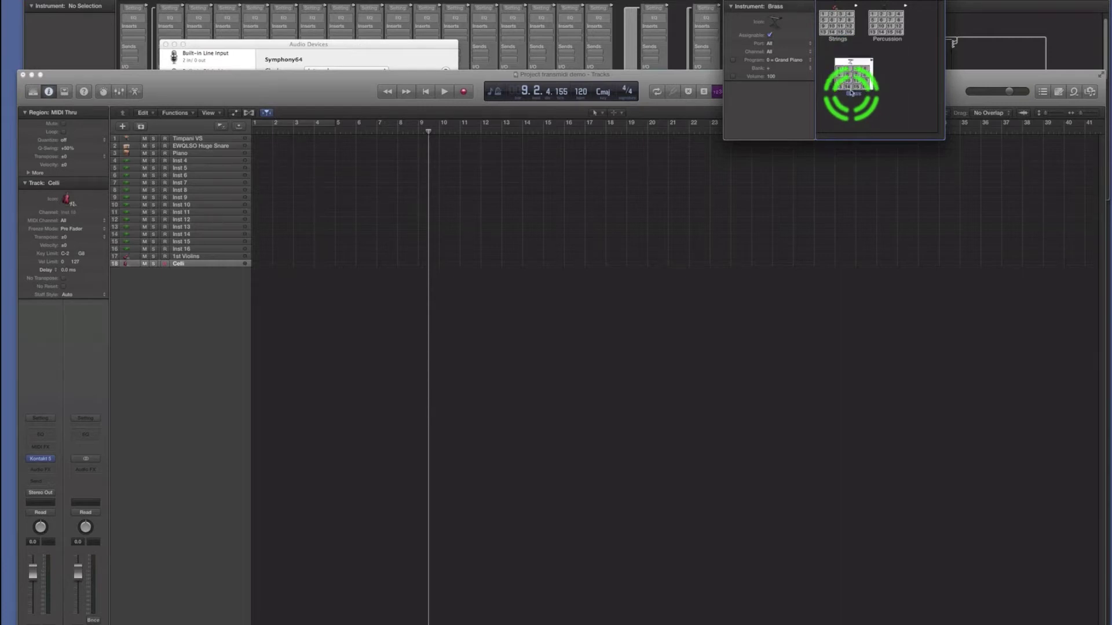
# Compare the port settings of the Strings, Percussion and Brass multi instruments.
pyautogui.click(836, 40)
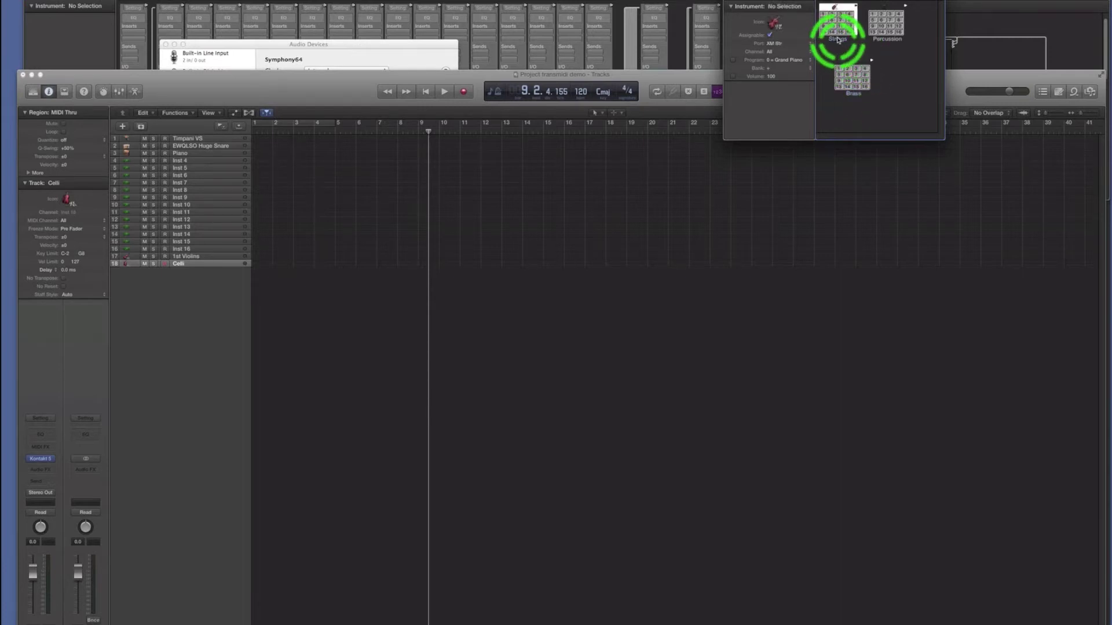
pyautogui.click(882, 39)
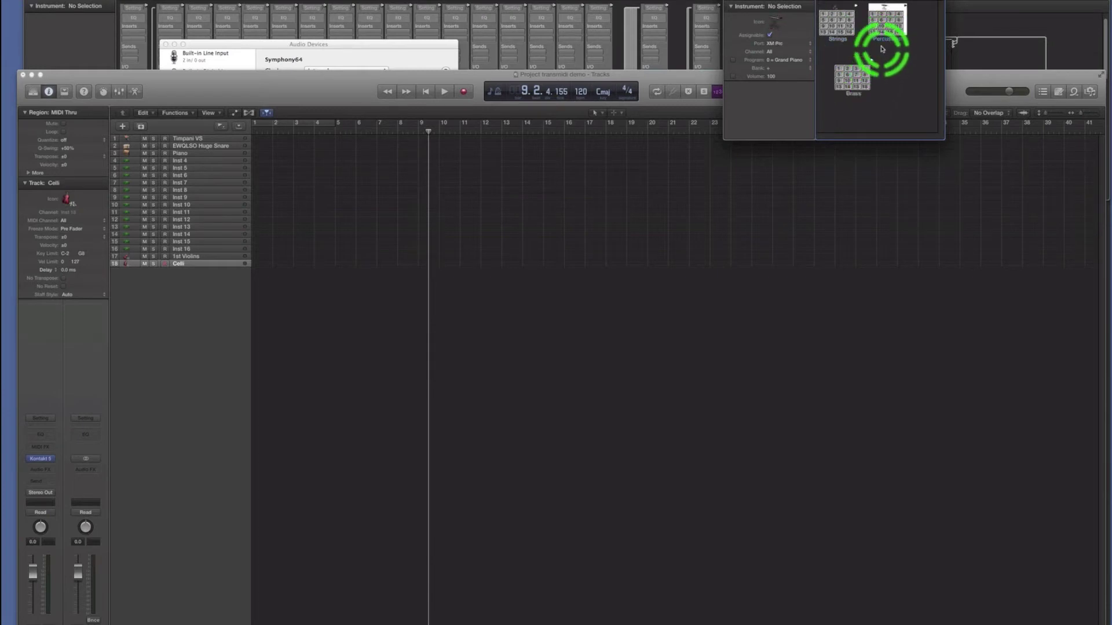
pyautogui.click(857, 95)
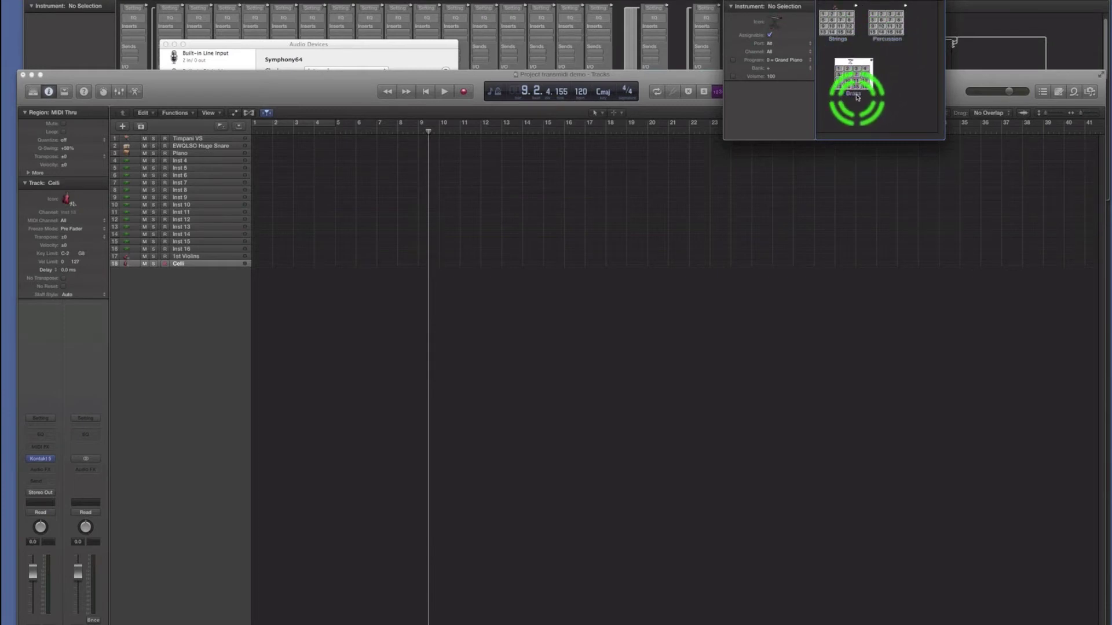
# Select the Strings multi instrument to review its icon and port settings as a reference for Brass.
pyautogui.click(838, 36)
pyautogui.click(812, 7)
pyautogui.click(823, 14)
pyautogui.click(830, 17)
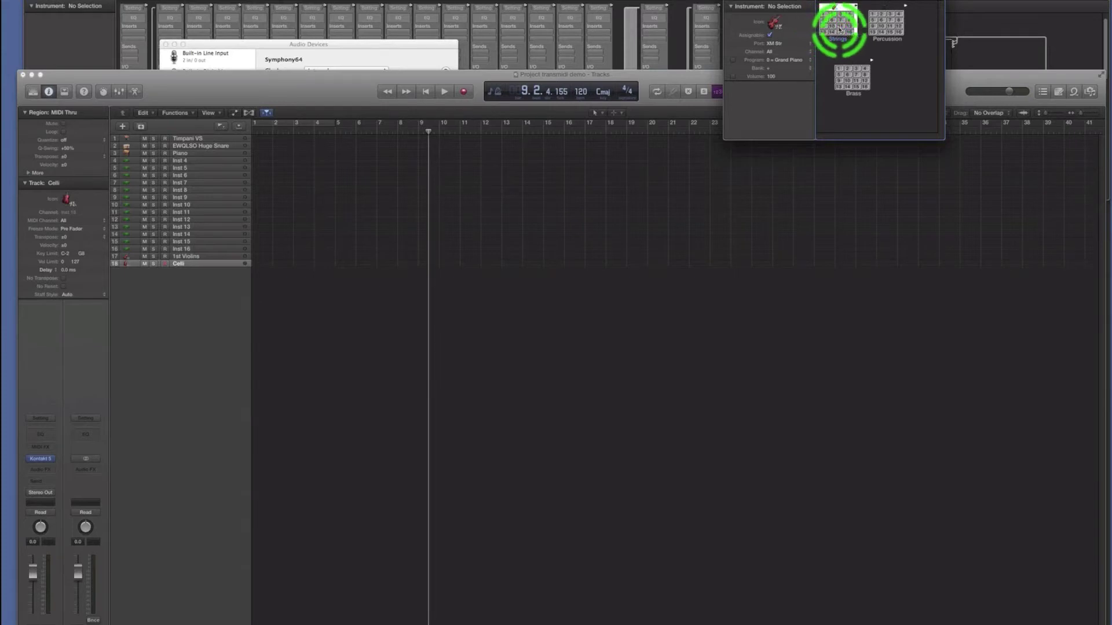
# Try to give the Brass multi instrument the French horn icon from the Wind category.
pyautogui.click(860, 67)
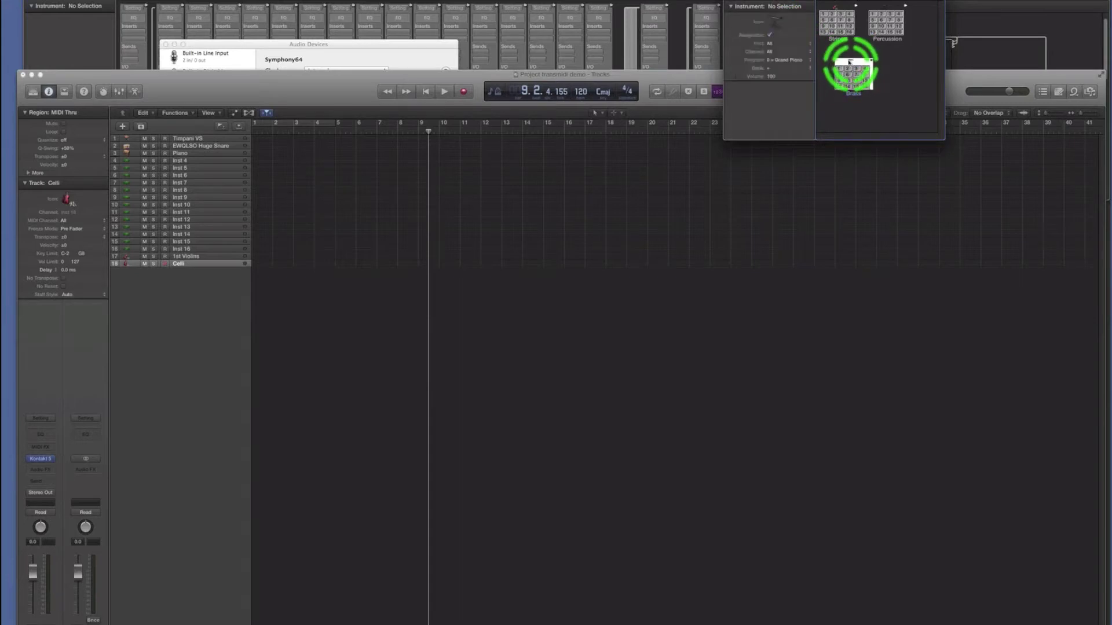
pyautogui.click(777, 23)
pyautogui.click(812, 99)
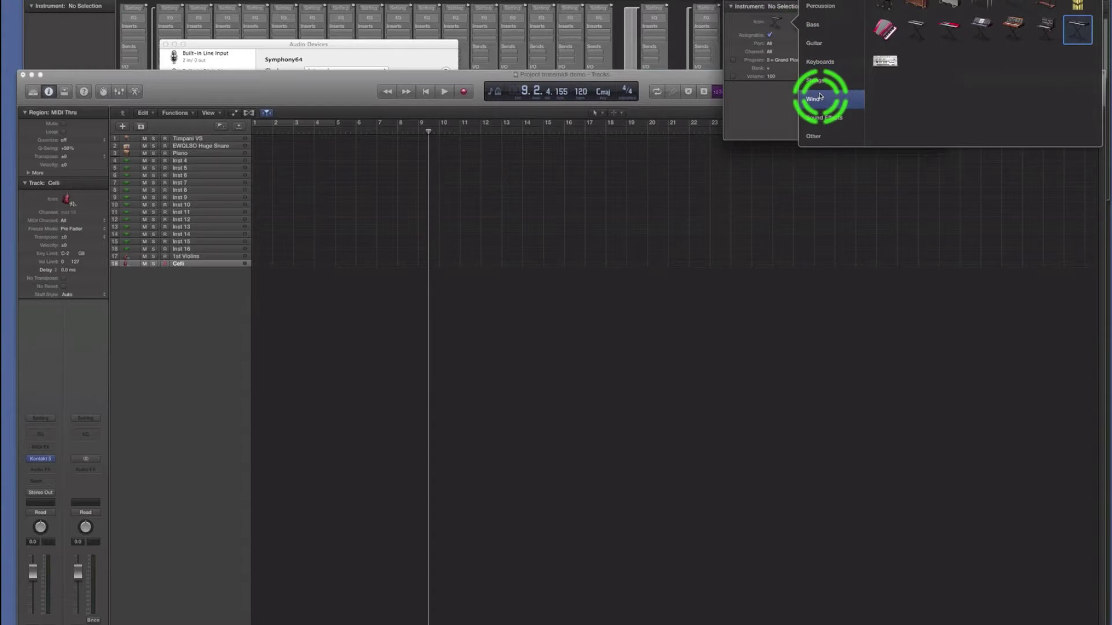
pyautogui.click(979, 32)
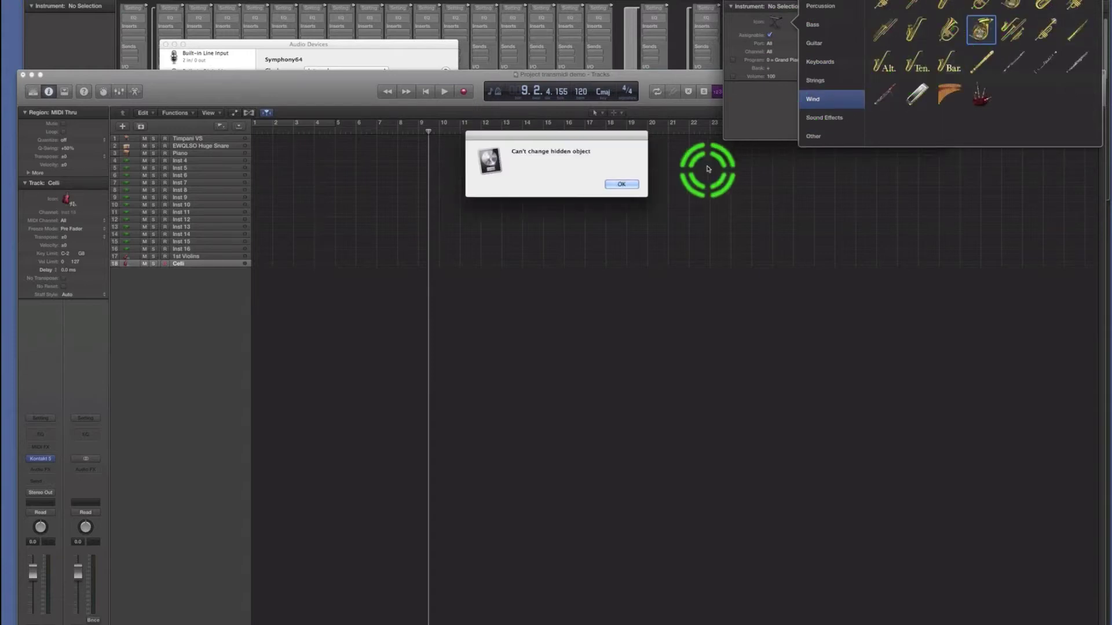
pyautogui.click(621, 184)
# Try to set the output port of the Brass multi instrument to XM Brs.
pyautogui.click(850, 114)
pyautogui.moveTo(849, 114); pyautogui.dragTo(873, 37)
pyautogui.click(637, 176)
pyautogui.click(764, 131)
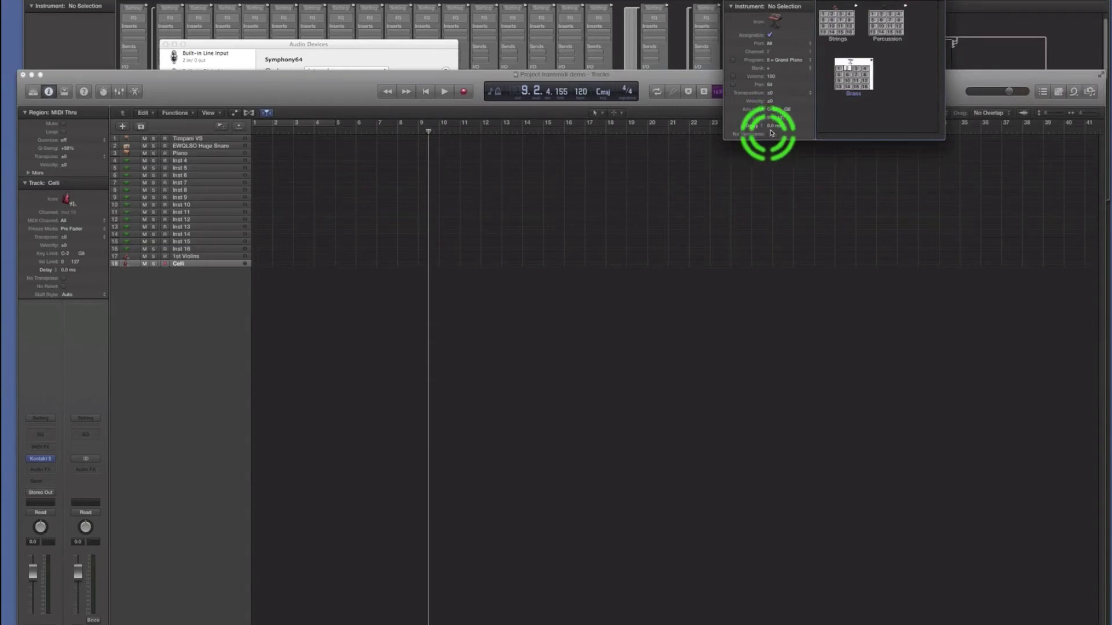
pyautogui.click(834, 99)
pyautogui.click(850, 97)
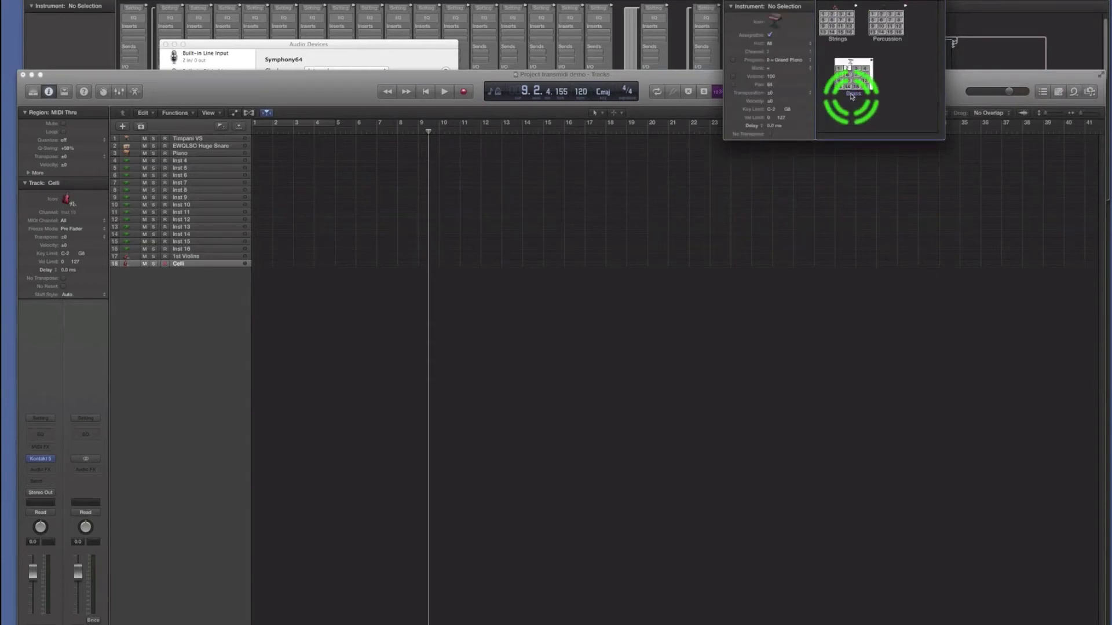
pyautogui.click(792, 55)
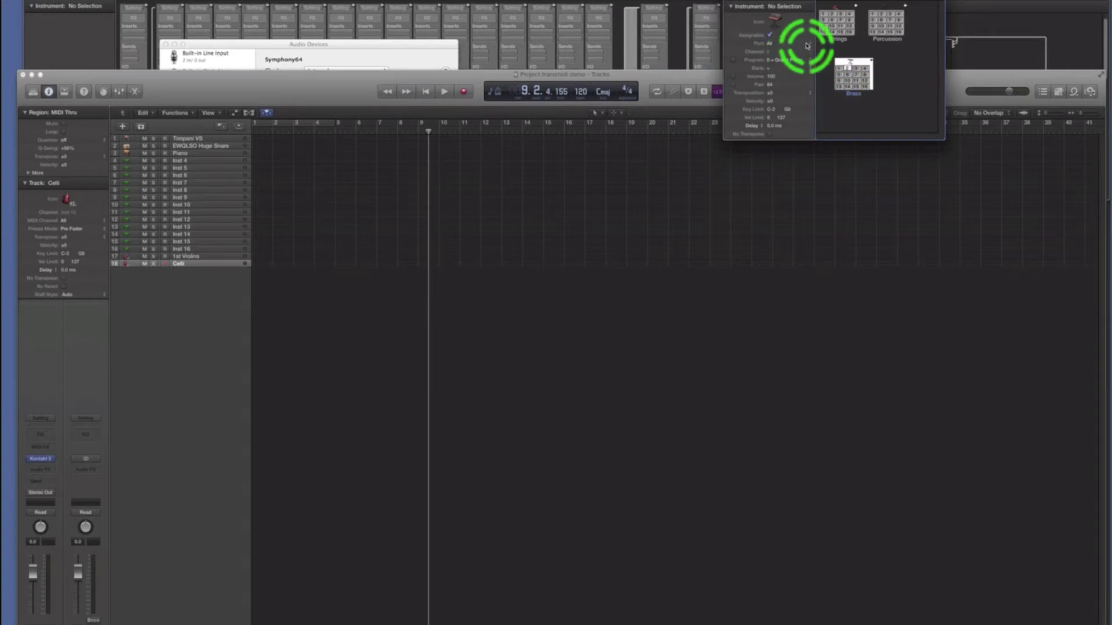
pyautogui.click(806, 42)
pyautogui.click(803, 58)
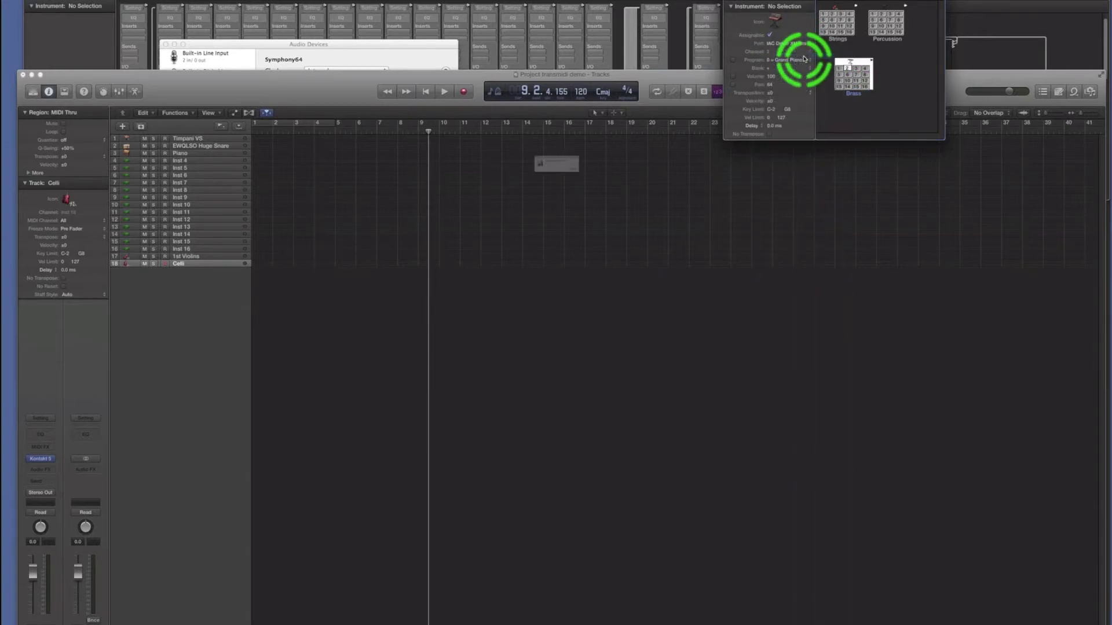
pyautogui.click(614, 187)
pyautogui.click(873, 83)
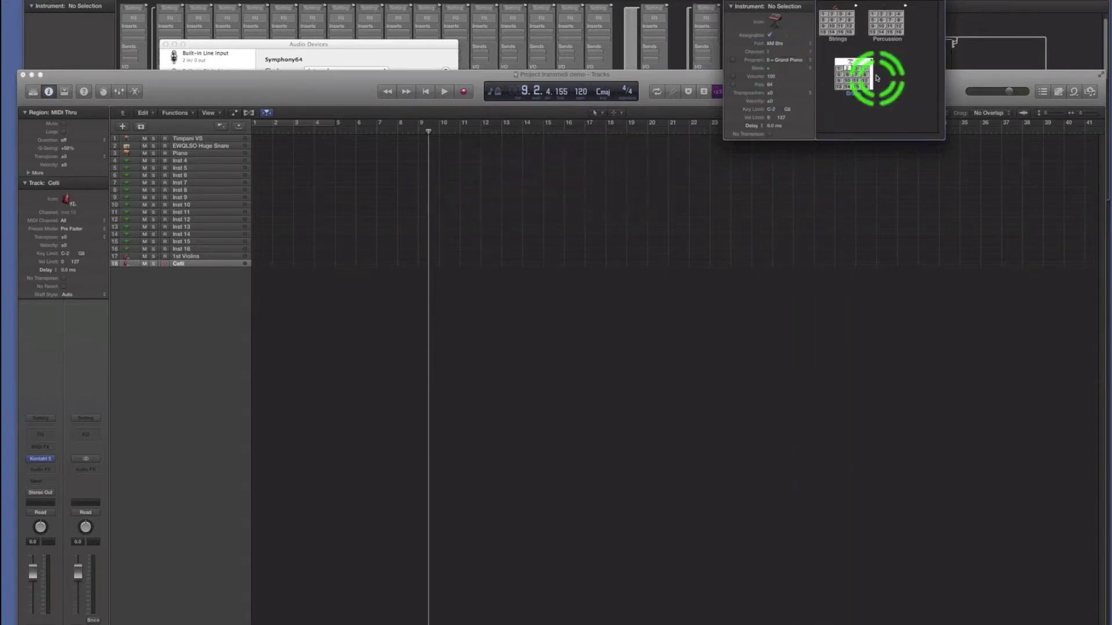
# Select the Brass multi instrument as a whole and move it slightly to the left below Strings.
pyautogui.click(854, 94)
pyautogui.click(855, 94)
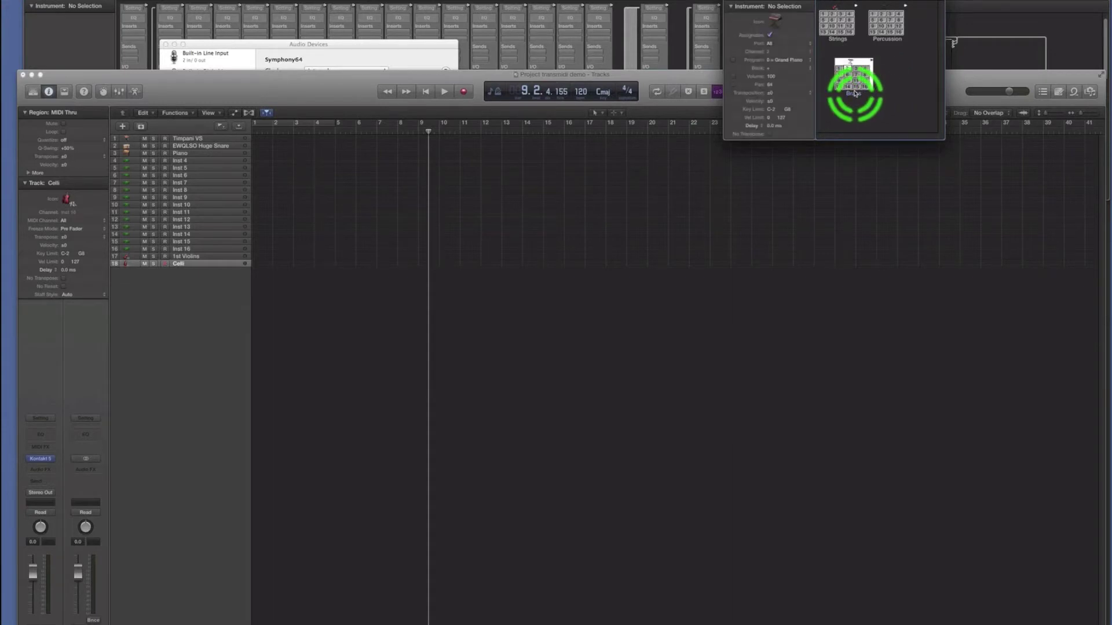
pyautogui.moveTo(854, 93)
pyautogui.mouseDown()
pyautogui.moveTo(837, 80)
pyautogui.moveTo(850, 61)
pyautogui.moveTo(845, 96)
pyautogui.mouseUp()
# Create a standard MIDI instrument in the Environment and place it below Percussion, beside Brass.
pyautogui.click(846, 2)
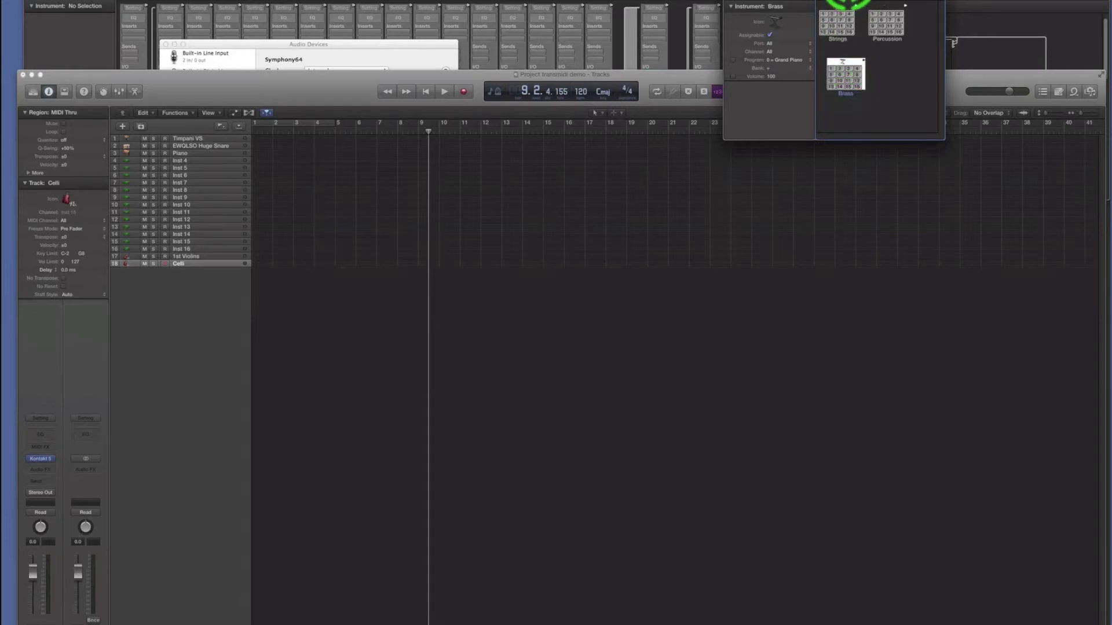
pyautogui.click(845, 52)
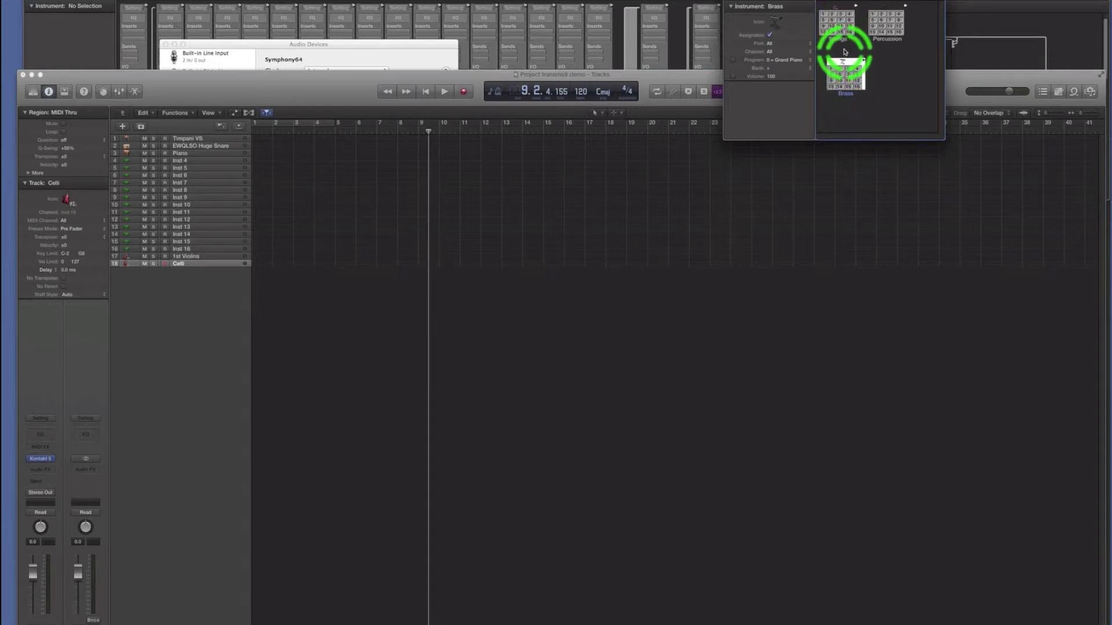
pyautogui.click(844, 20)
pyautogui.click(841, 68)
pyautogui.click(843, 19)
pyautogui.click(845, 5)
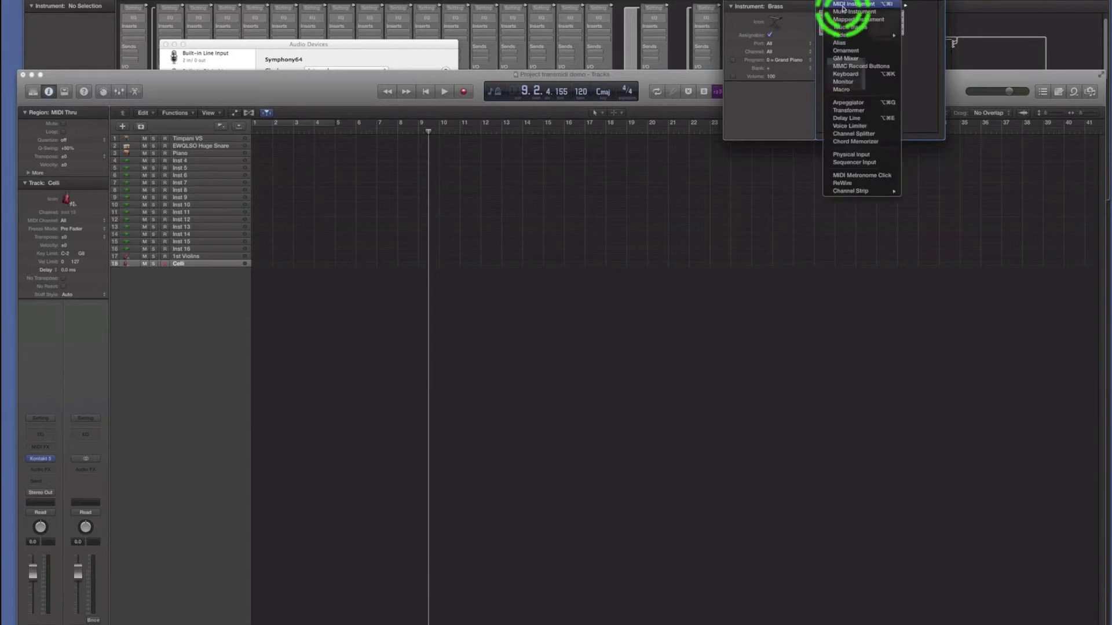
pyautogui.click(843, 5)
pyautogui.click(844, 4)
pyautogui.click(852, 22)
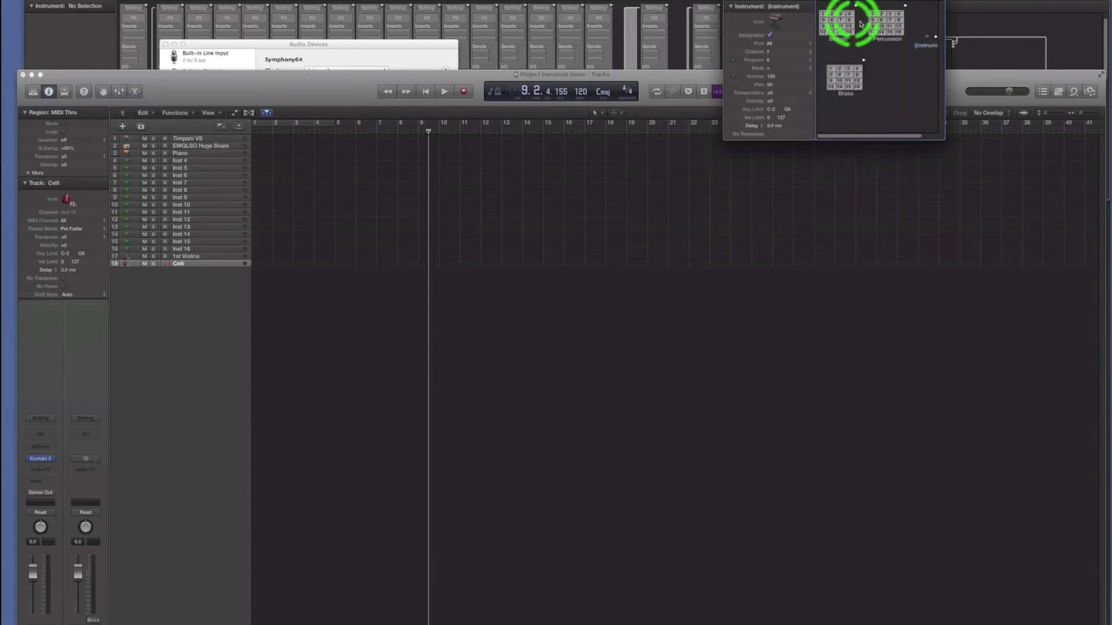
pyautogui.click(925, 51)
pyautogui.moveTo(925, 50); pyautogui.dragTo(896, 66)
# Add a second MIDI instrument, stack the two beside Brass, and name them 1st Vlns and 2nd Vlns.
pyautogui.click(850, 26)
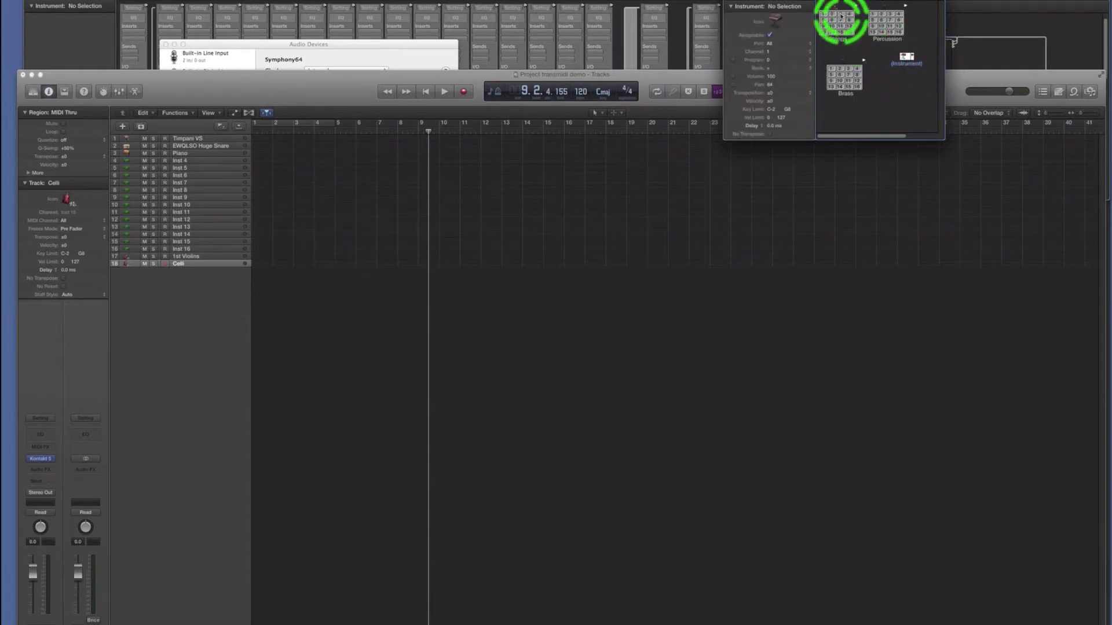
pyautogui.rightClick(835, 10)
pyautogui.click(836, 10)
pyautogui.moveTo(928, 55); pyautogui.dragTo(904, 79)
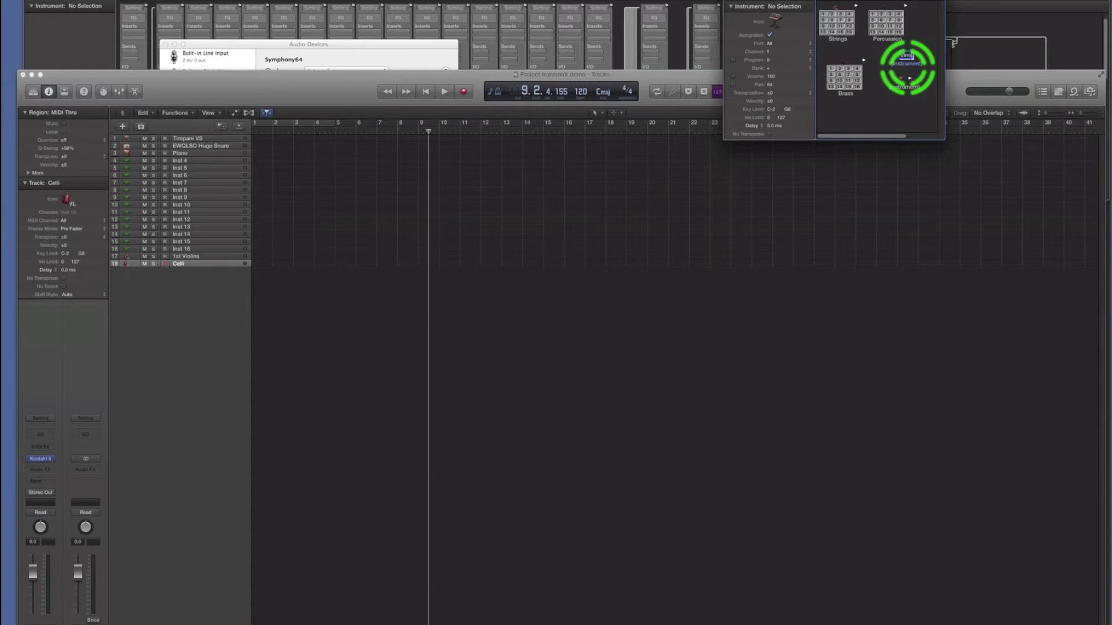
pyautogui.moveTo(908, 67); pyautogui.dragTo(902, 90)
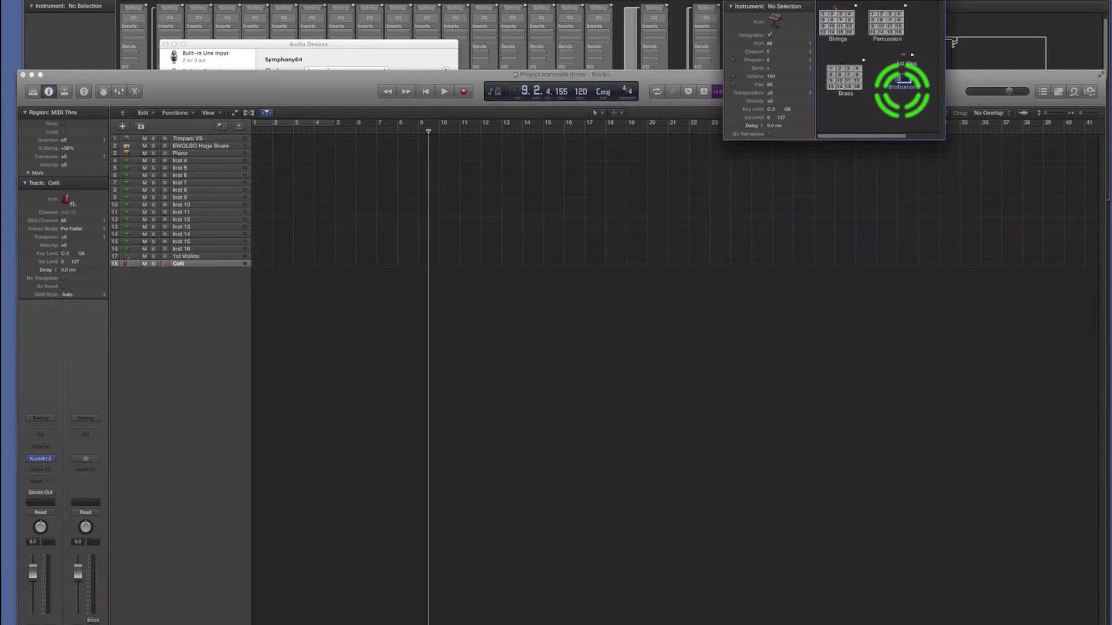
pyautogui.moveTo(901, 86); pyautogui.dragTo(840, 48)
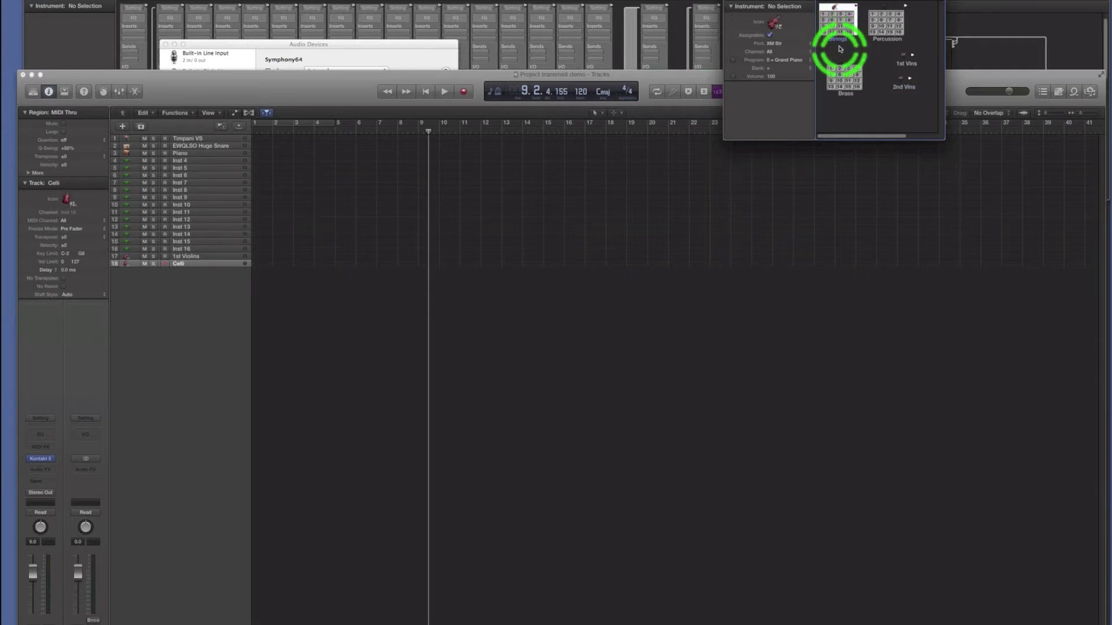
# Create new tracks for the Strings multi instrument's channels in the track list below the Celli track.
pyautogui.moveTo(840, 49); pyautogui.dragTo(832, 19)
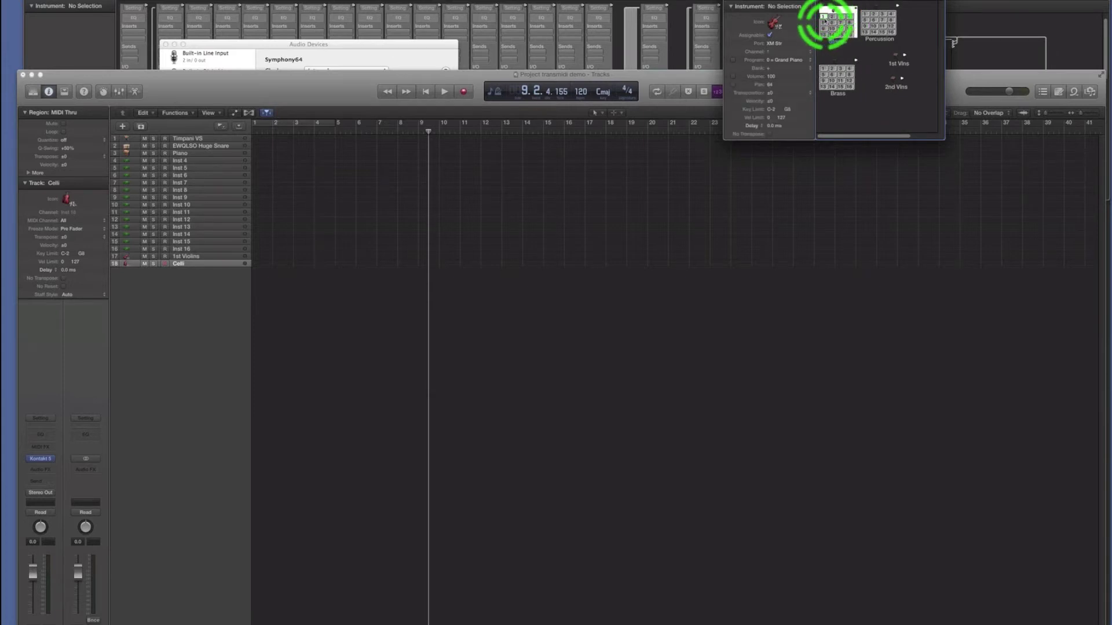
pyautogui.moveTo(834, 10); pyautogui.dragTo(182, 227)
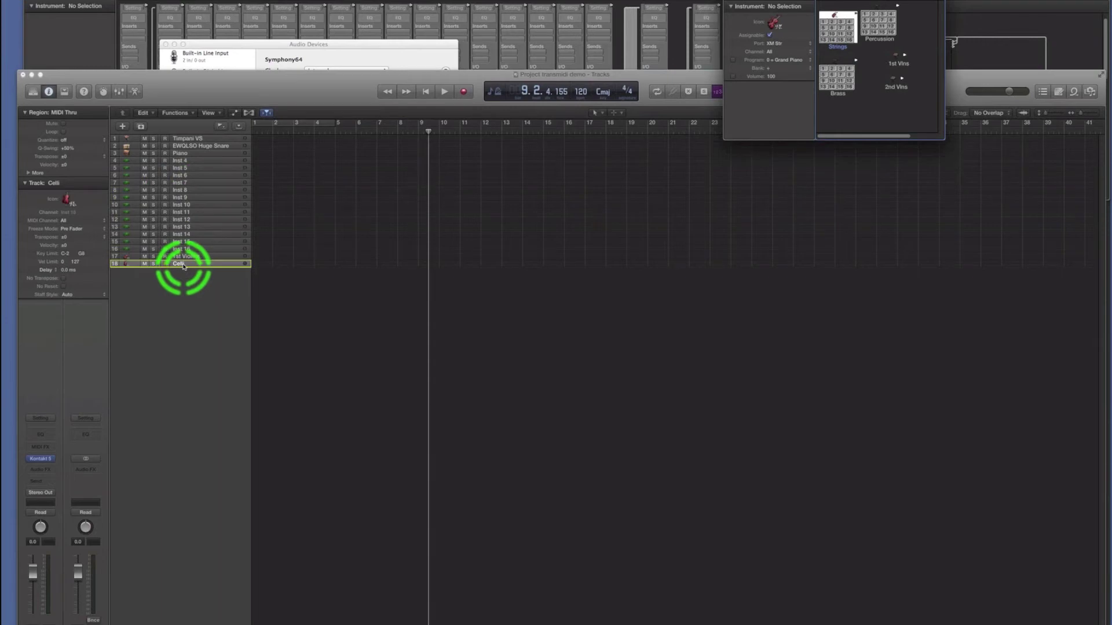
pyautogui.moveTo(183, 266); pyautogui.dragTo(179, 277)
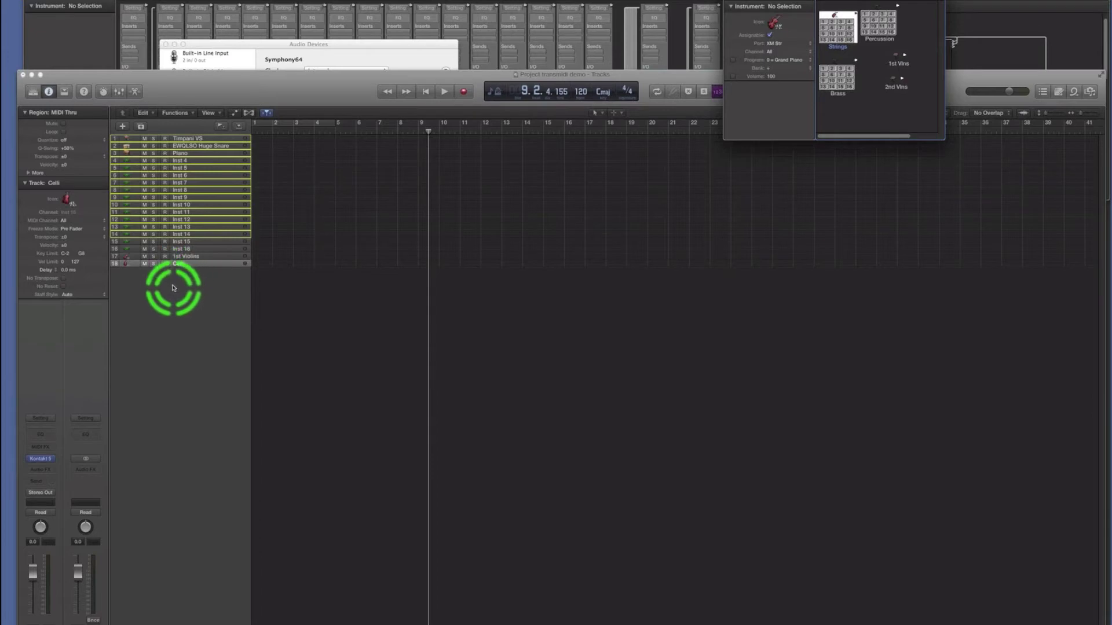
pyautogui.moveTo(173, 288); pyautogui.dragTo(174, 292)
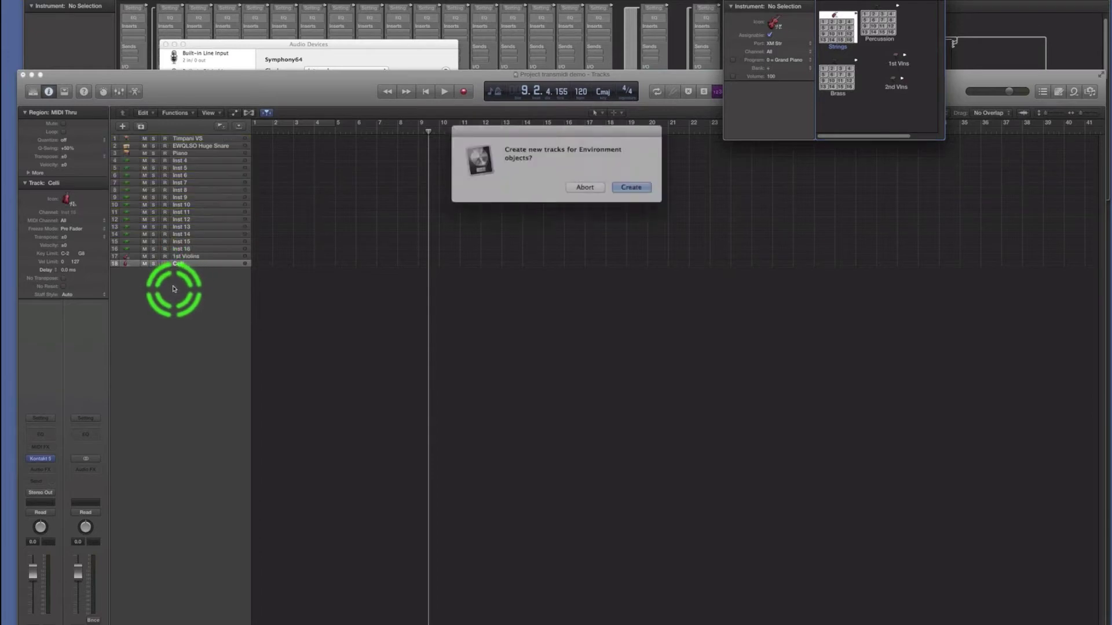
pyautogui.click(621, 184)
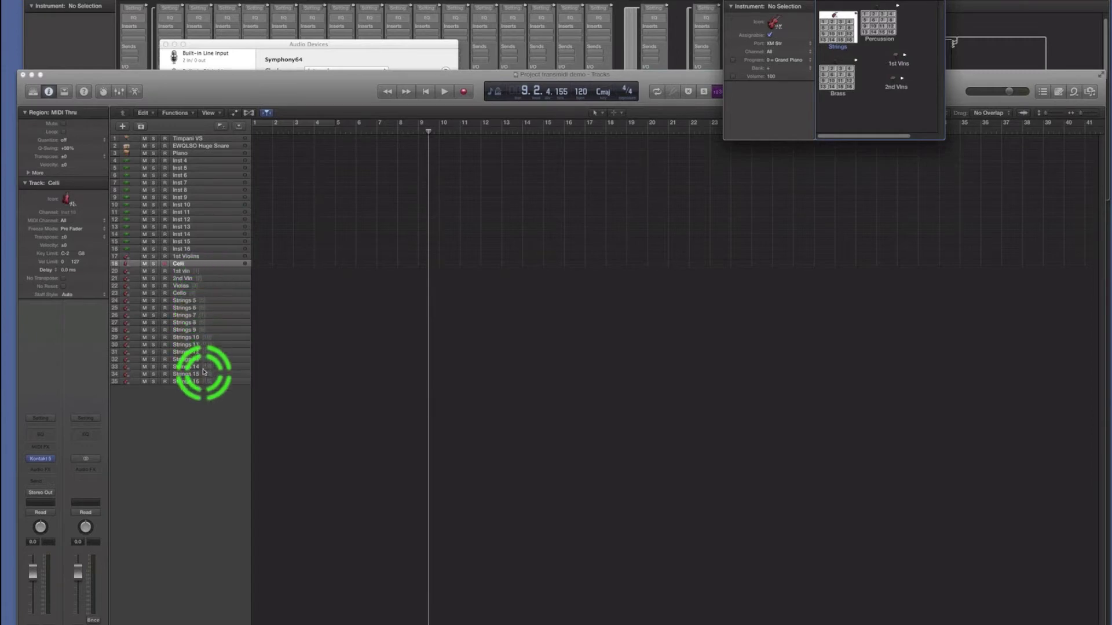
# Rename the Strings 5 and Strings 6 tracks as Double Basses and Double Basses 2.
pyautogui.doubleClick(179, 301)
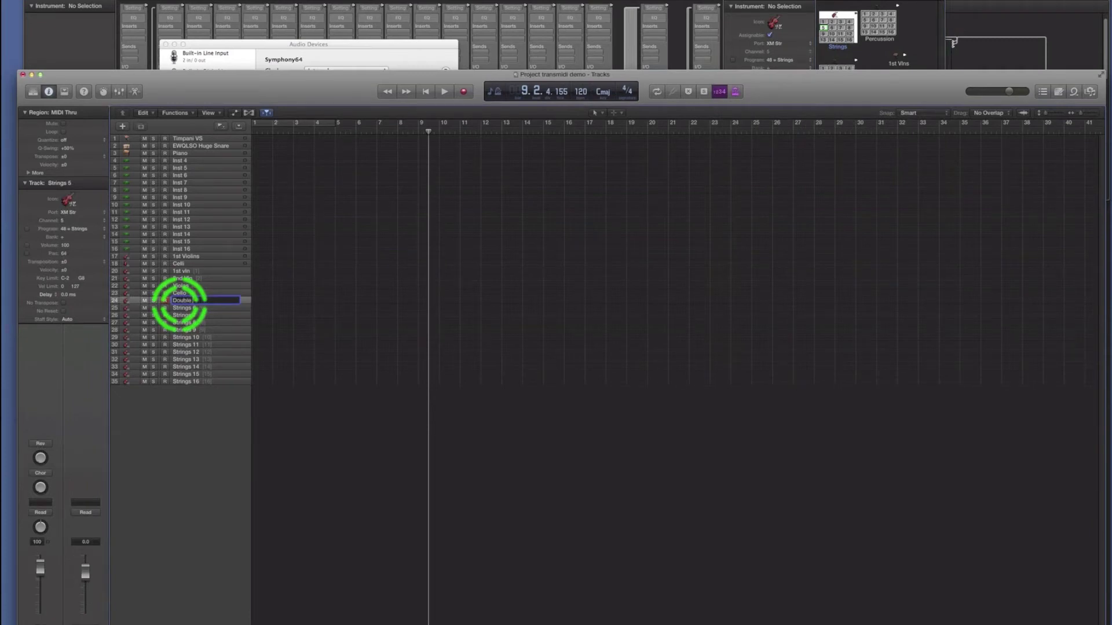
pyautogui.write('Double Basses')
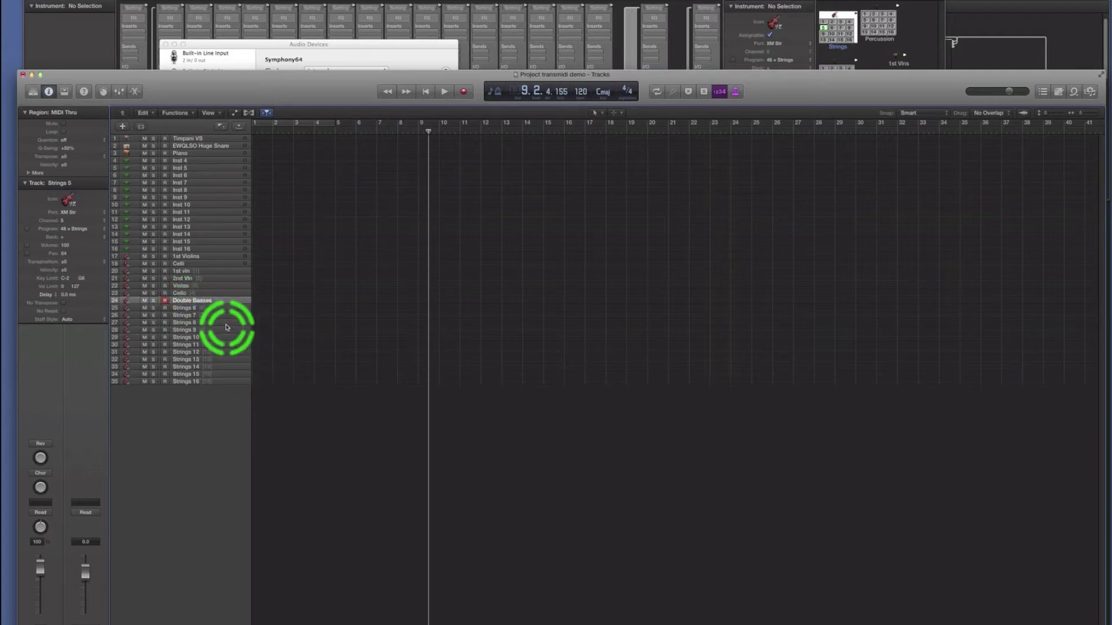
pyautogui.click(186, 308)
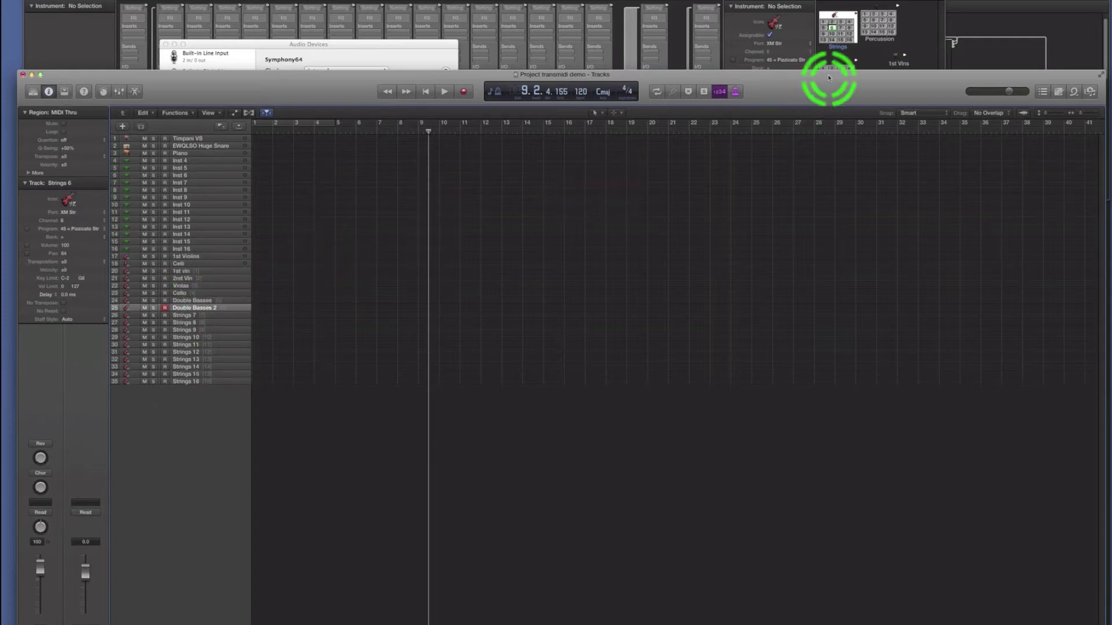
# Create new tracks for the Percussion multi instrument's channels below the Strings tracks.
pyautogui.click(881, 38)
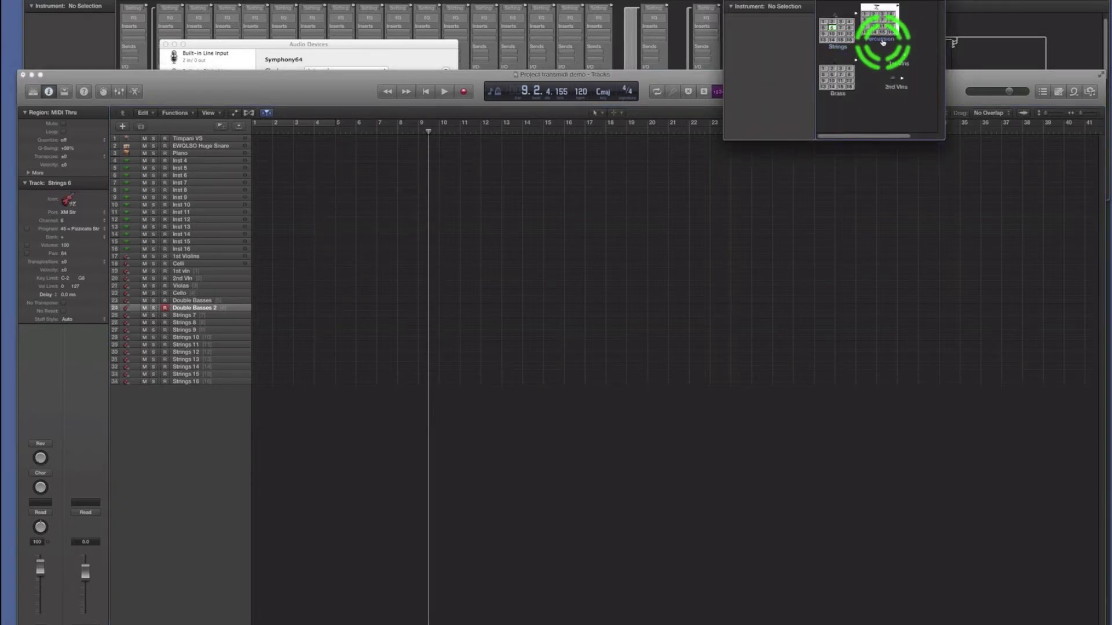
pyautogui.moveTo(304, 330); pyautogui.dragTo(177, 452)
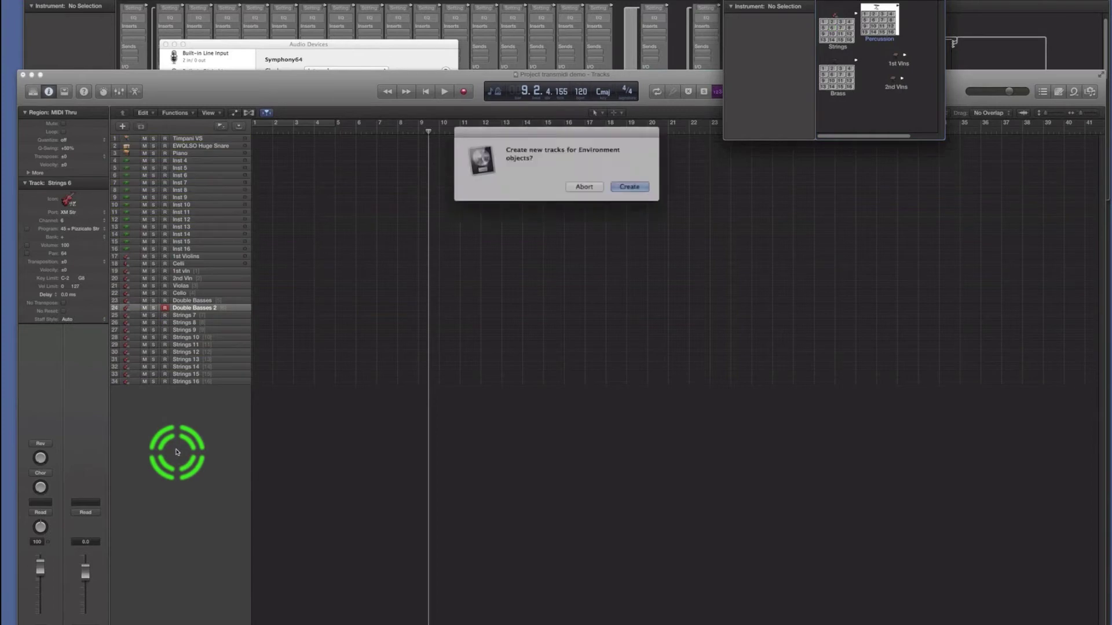
pyautogui.click(629, 187)
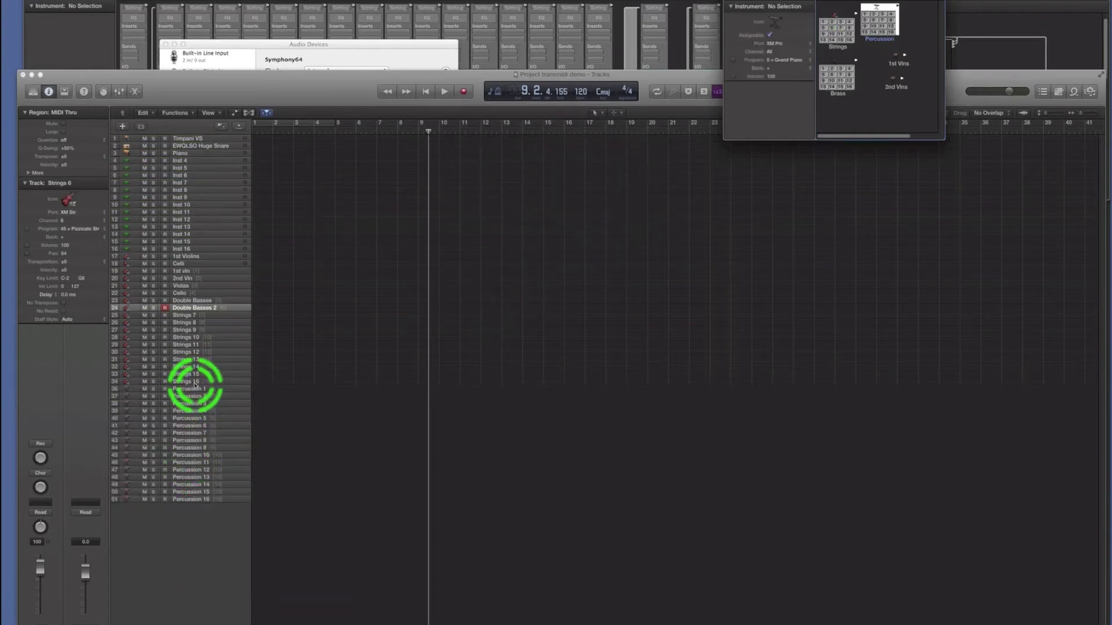
pyautogui.click(188, 531)
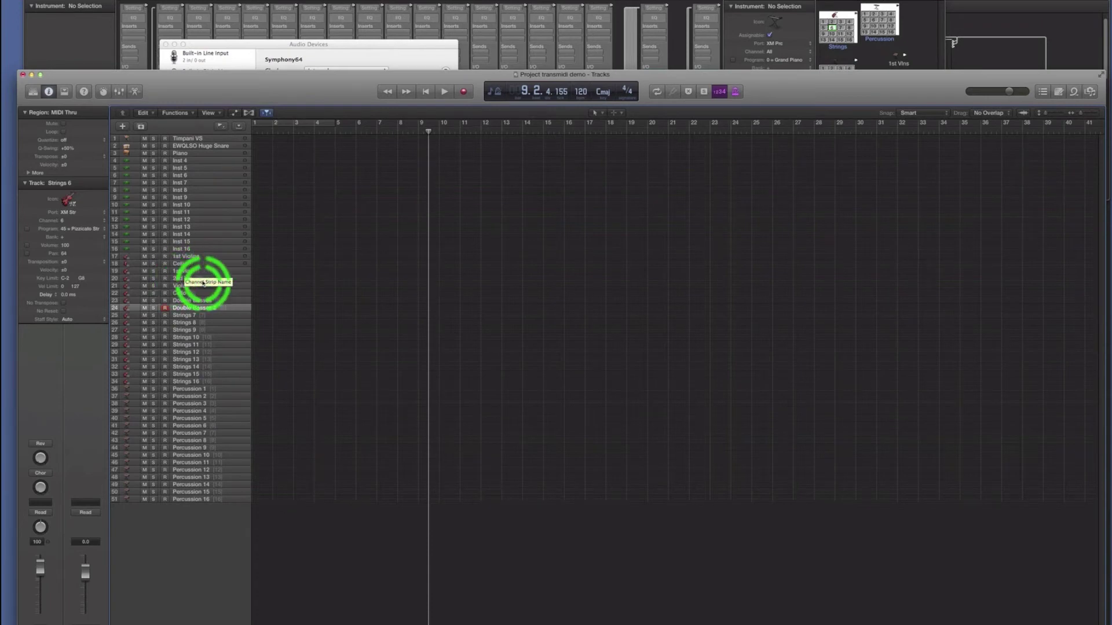
# Switch to the MIDI routing app and compare its Percussion and 1st Violins inputs with Logic's Percussion 1 and 1st vln tracks.
pyautogui.press('super+Tab')
pyautogui.press('super+Tab')
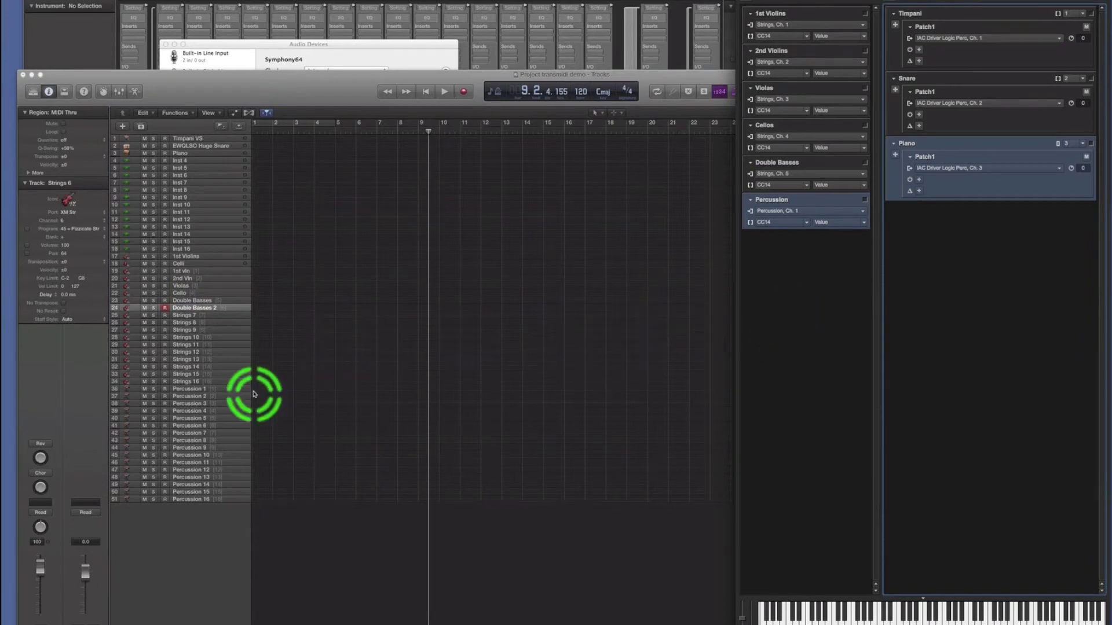
pyautogui.click(200, 389)
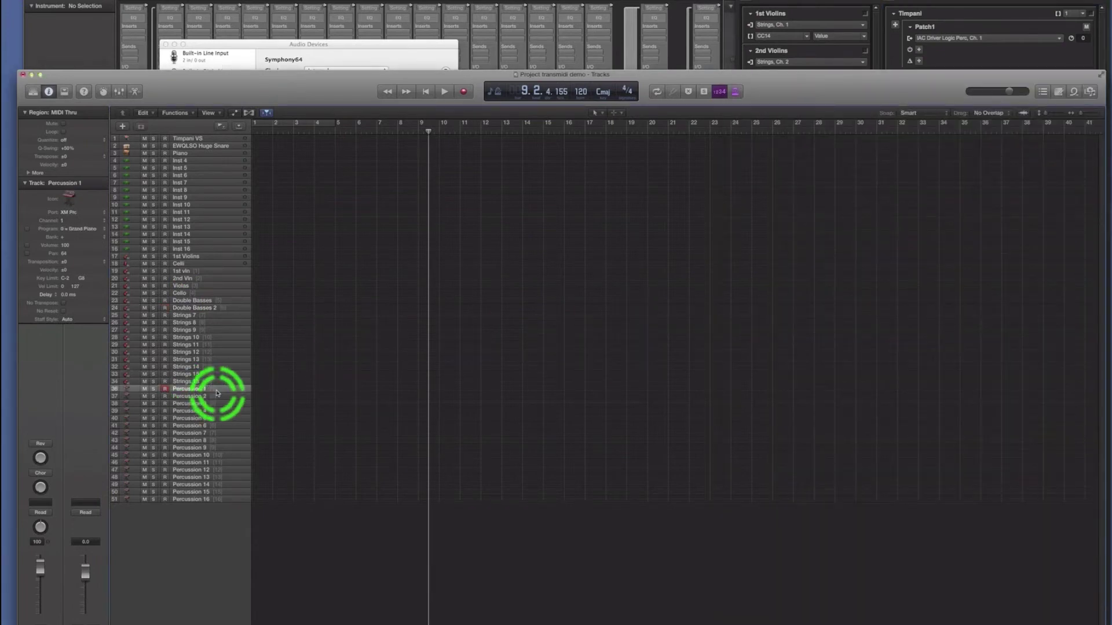
pyautogui.press('super+Tab')
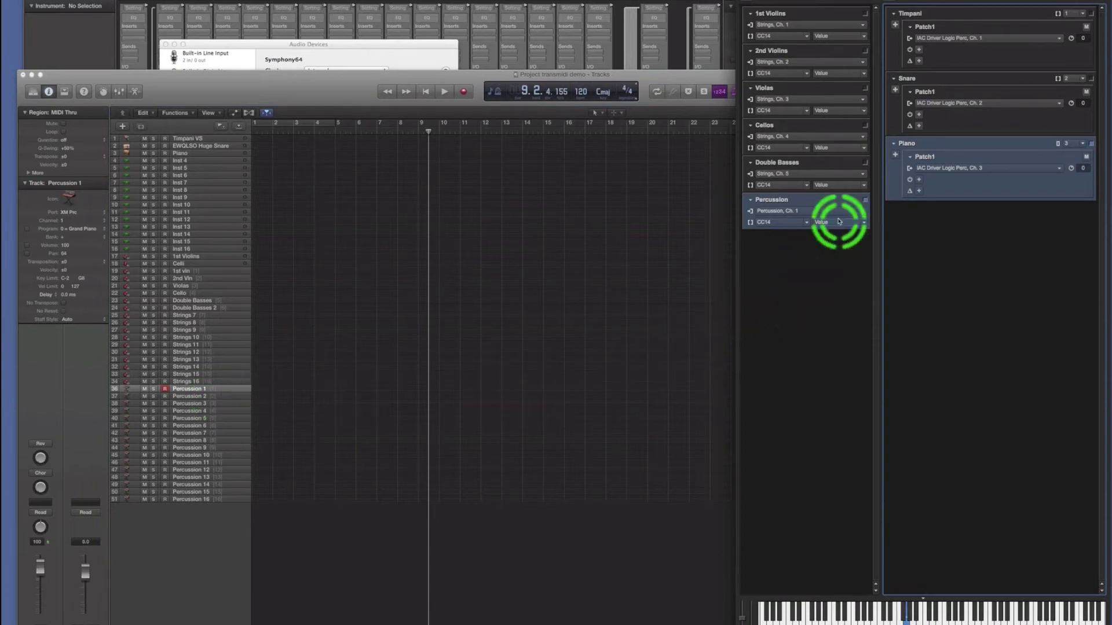
pyautogui.click(865, 200)
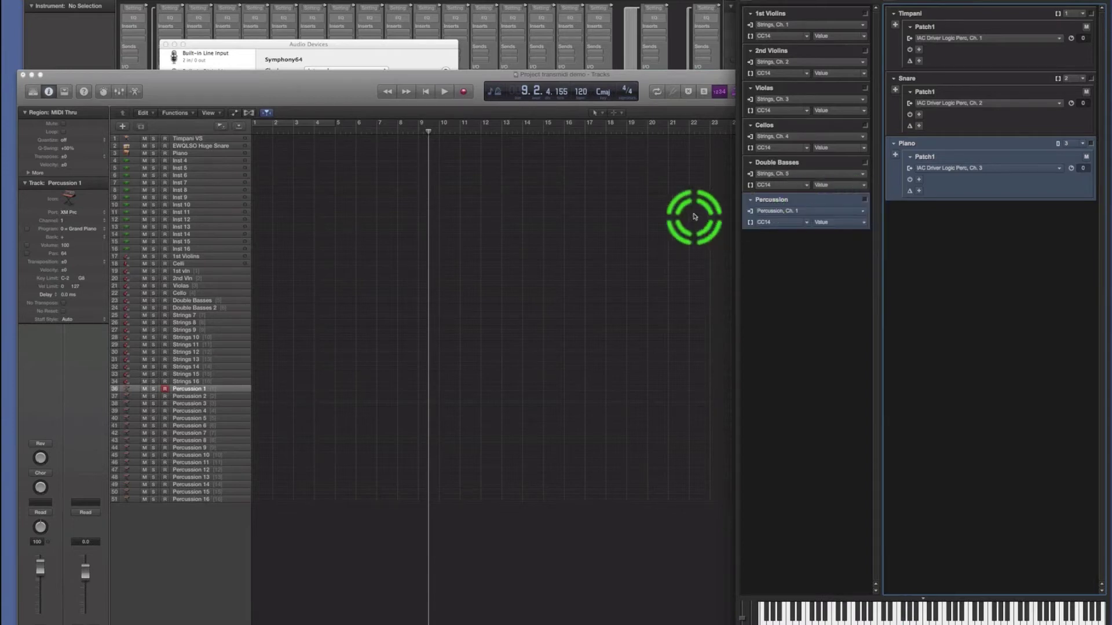
pyautogui.click(191, 274)
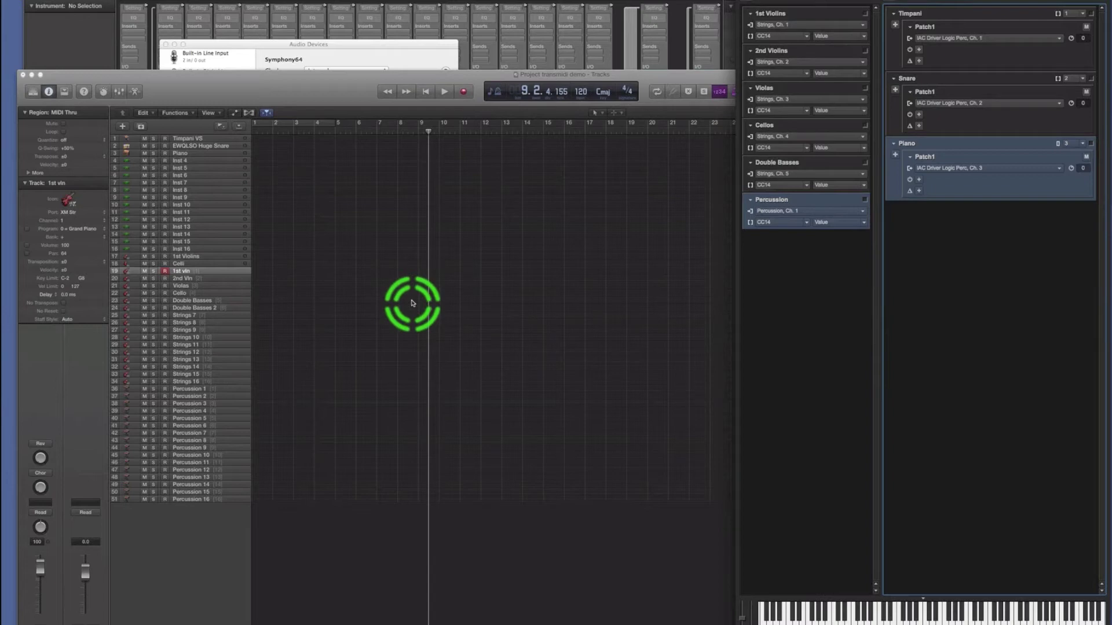
# Show the 1st Violins input in the MIDI routing app and examine the output ports available for its Sustain patch, including IAC Driver Logic 1st Vln.
pyautogui.click(834, 252)
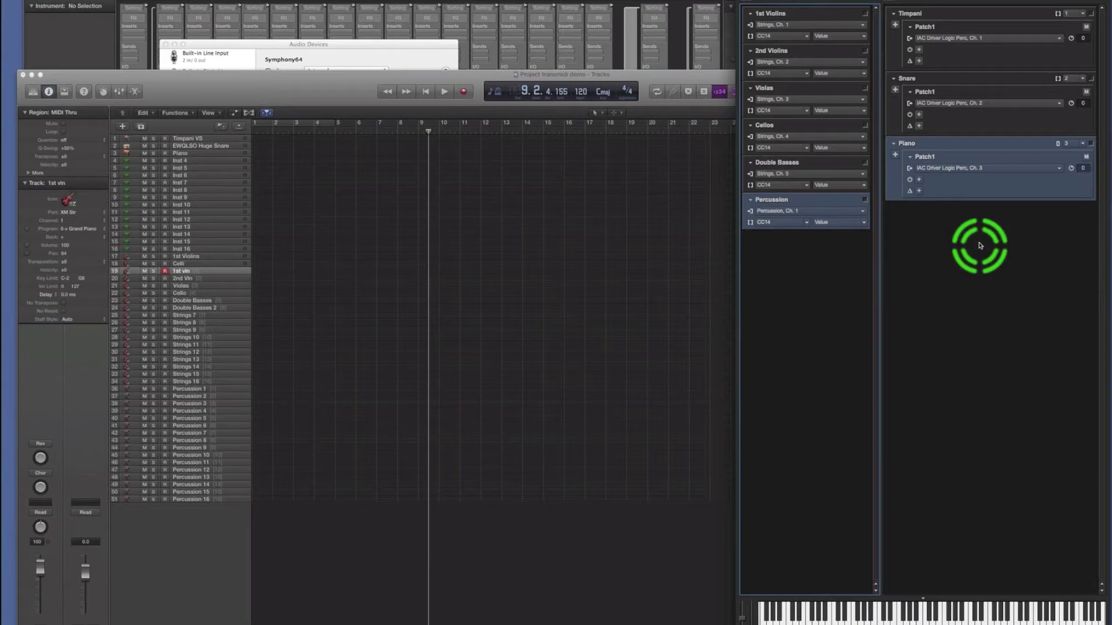
pyautogui.click(826, 15)
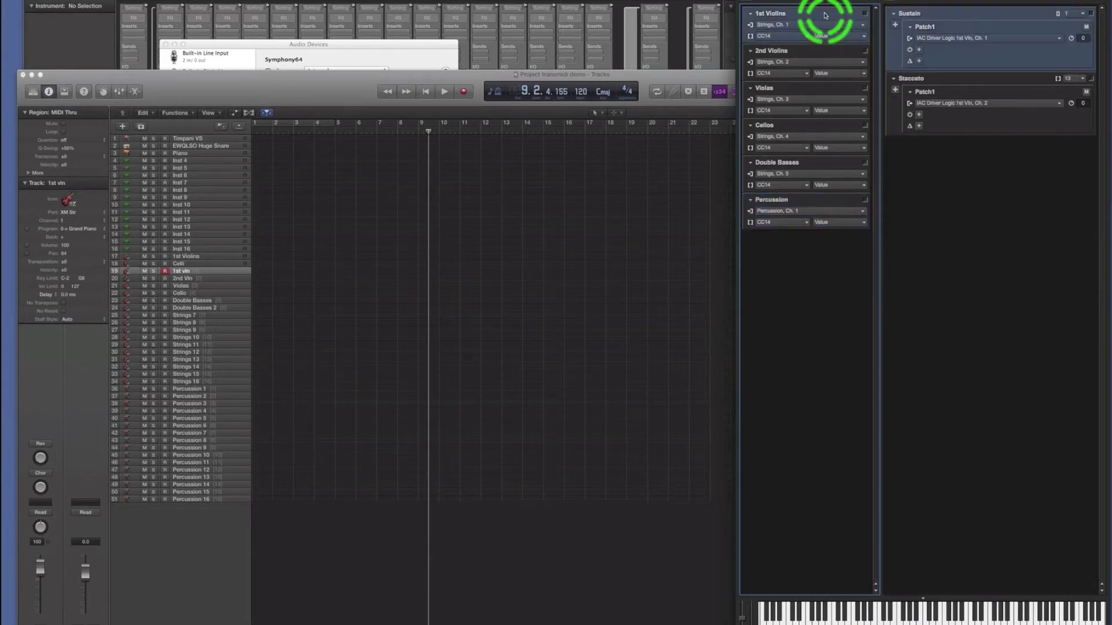
pyautogui.click(964, 38)
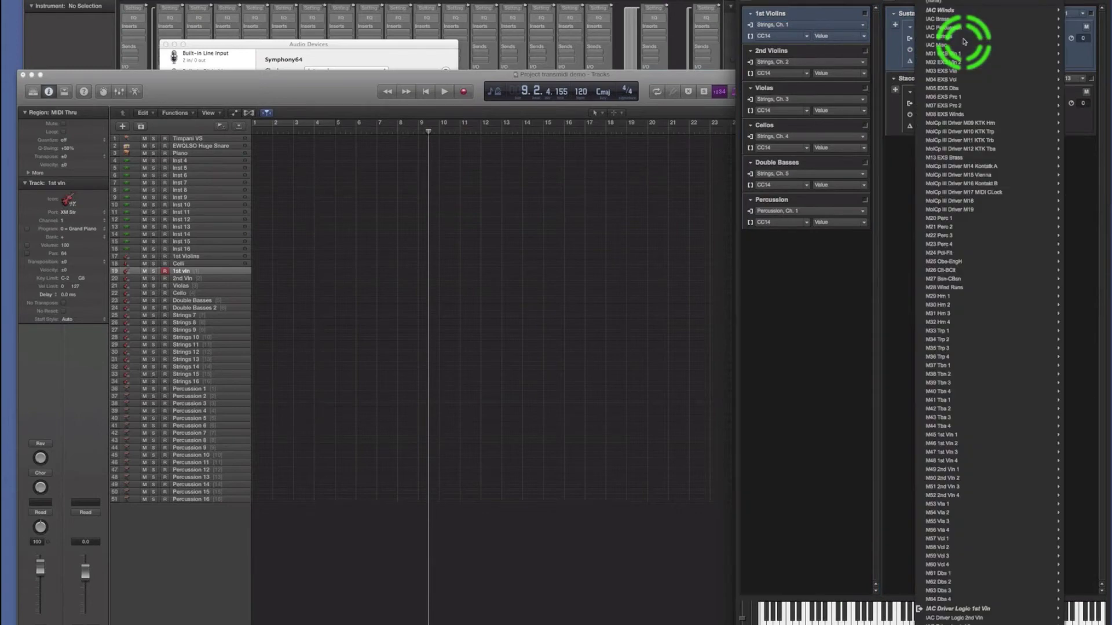
pyautogui.moveTo(921, 443)
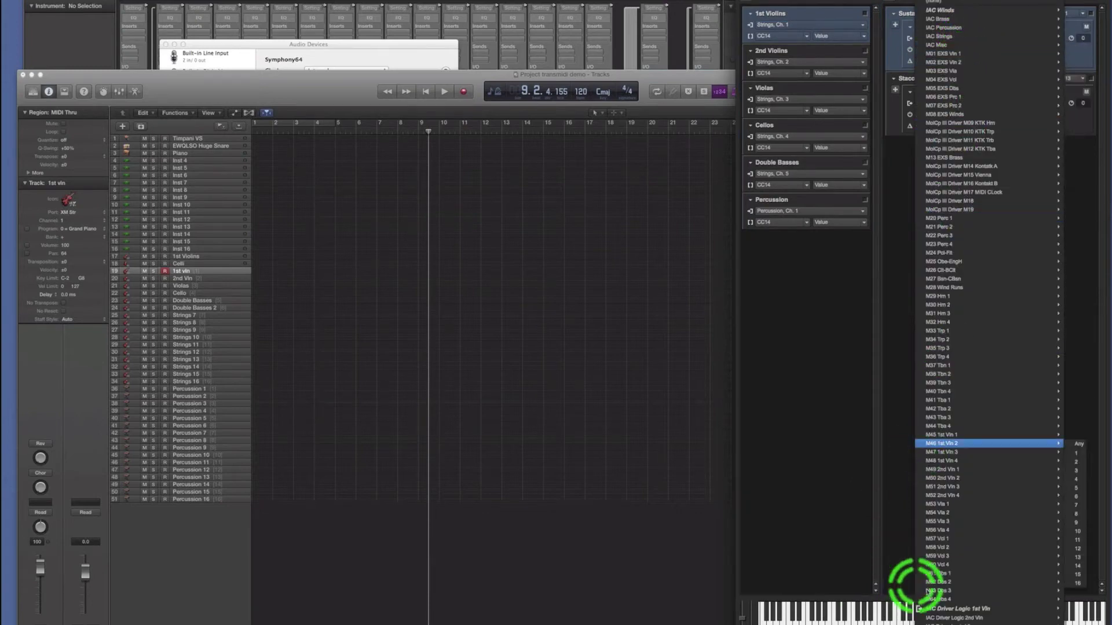
pyautogui.moveTo(961, 609)
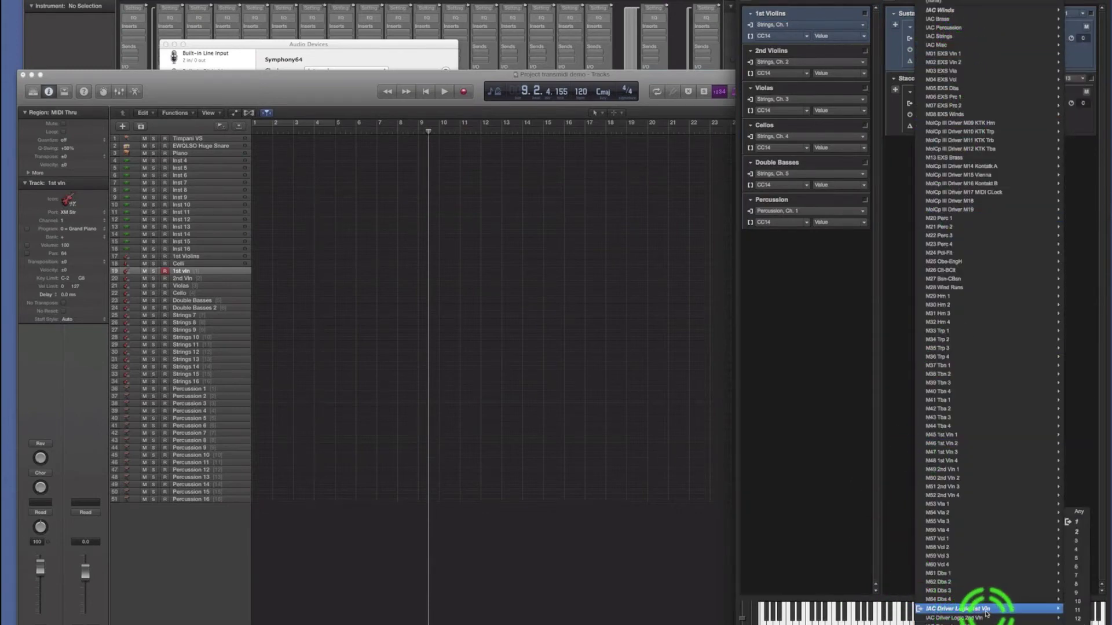
pyautogui.click(854, 466)
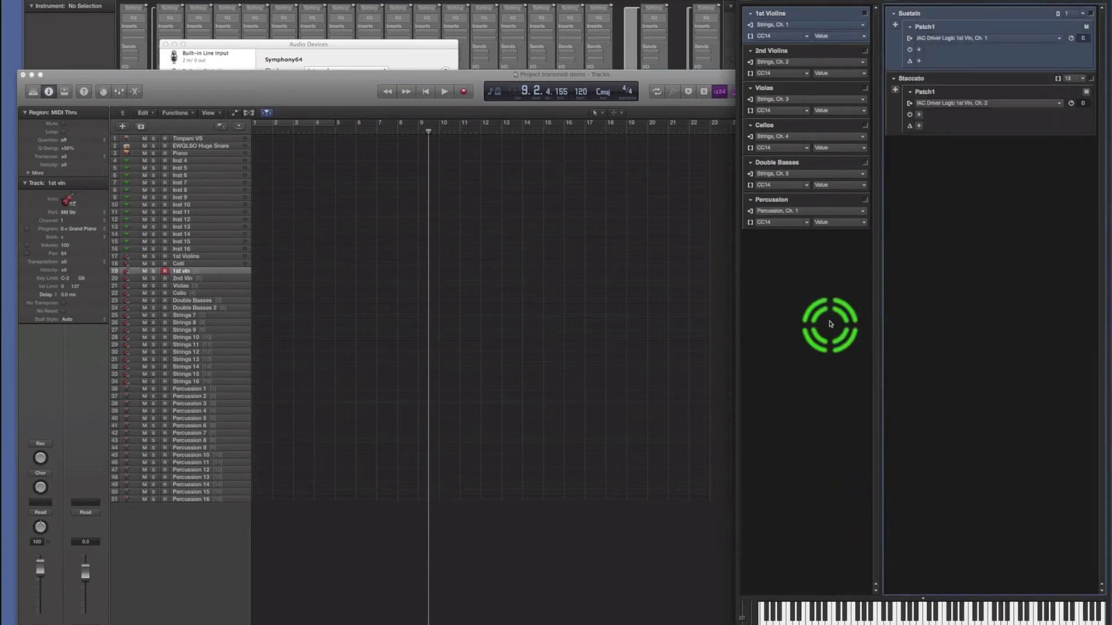
# Switch back to Logic Pro, view the Click & Ports layer in a new Environment window, and close that window.
pyautogui.click(495, 75)
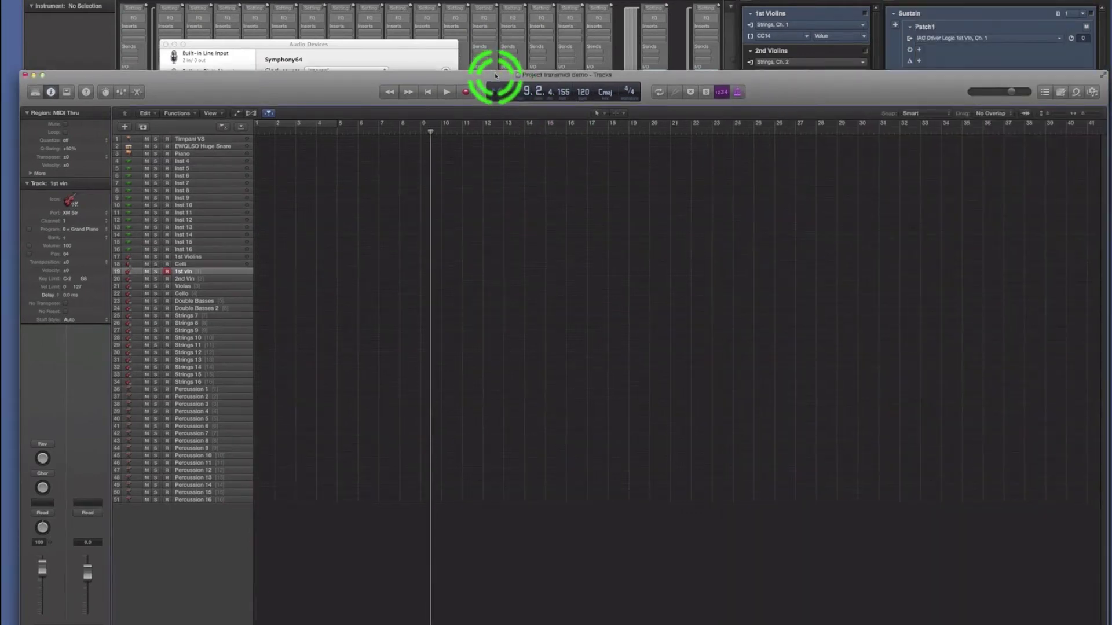
pyautogui.moveTo(495, 75); pyautogui.dragTo(488, 73)
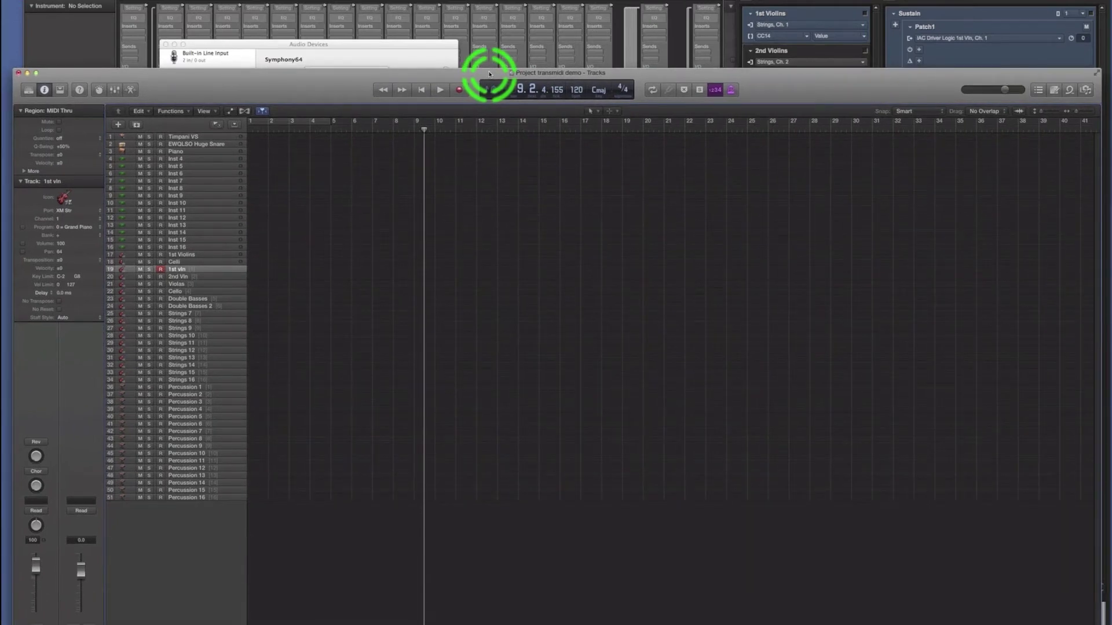
pyautogui.press('super+0')
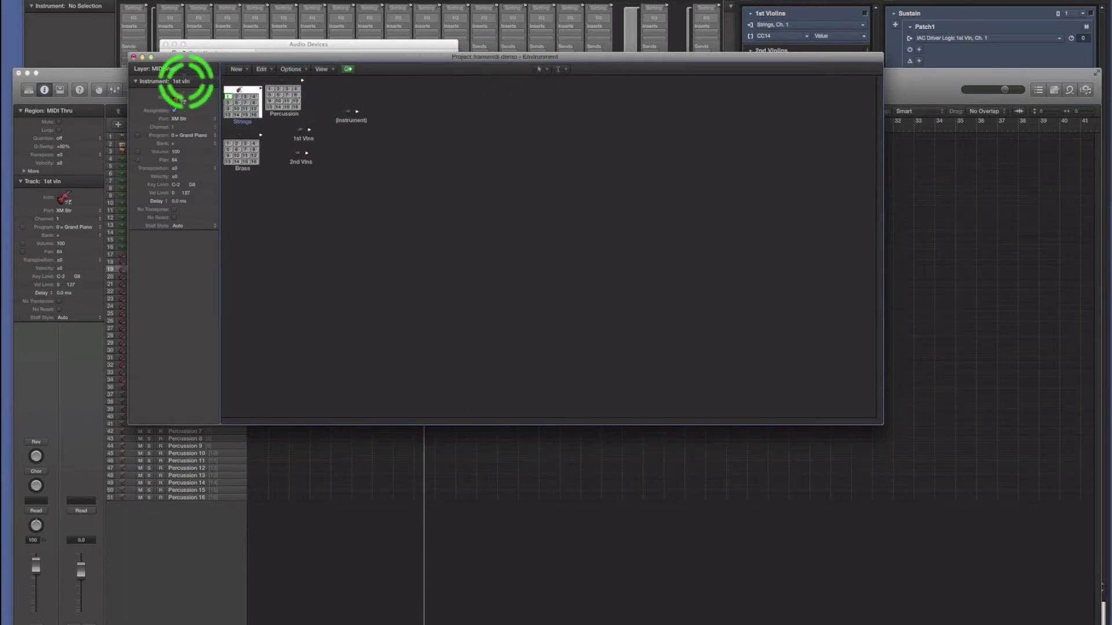
pyautogui.click(176, 71)
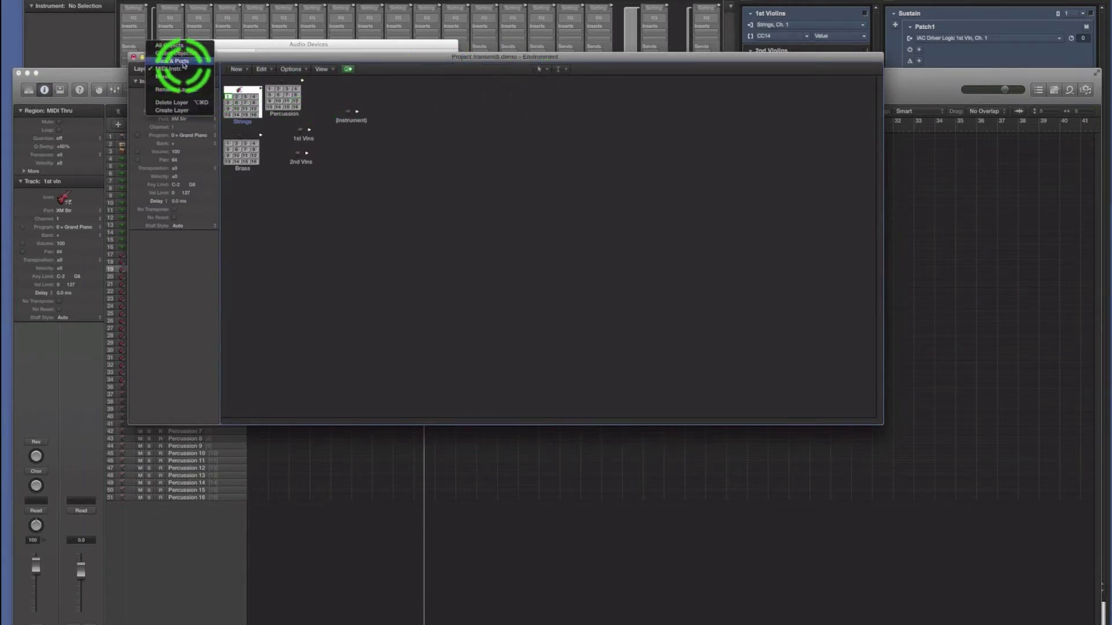
pyautogui.click(172, 61)
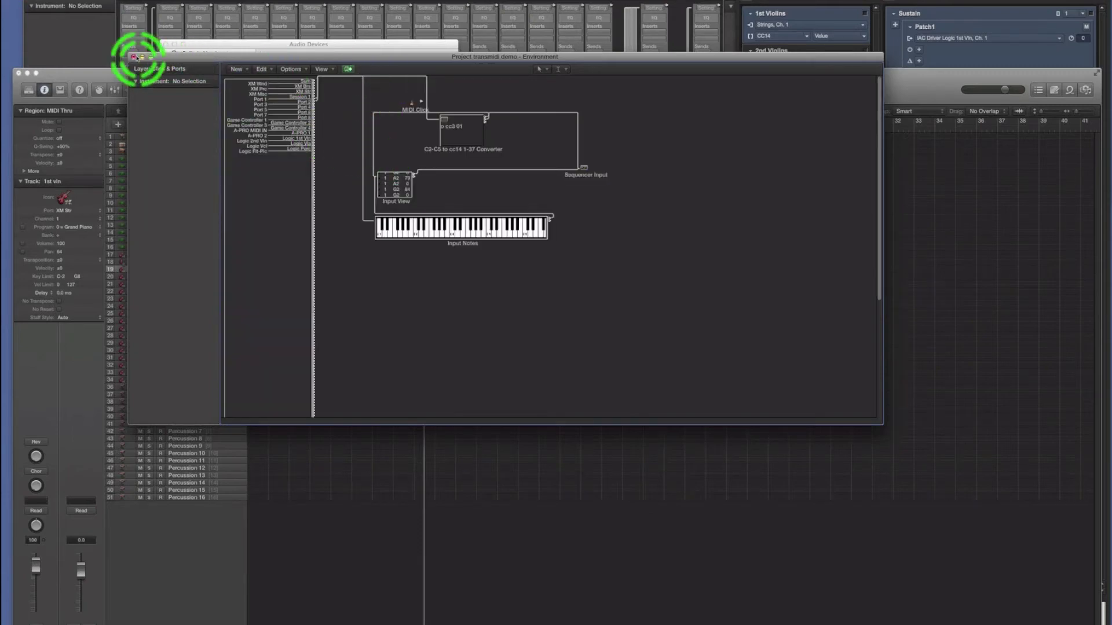
pyautogui.click(134, 57)
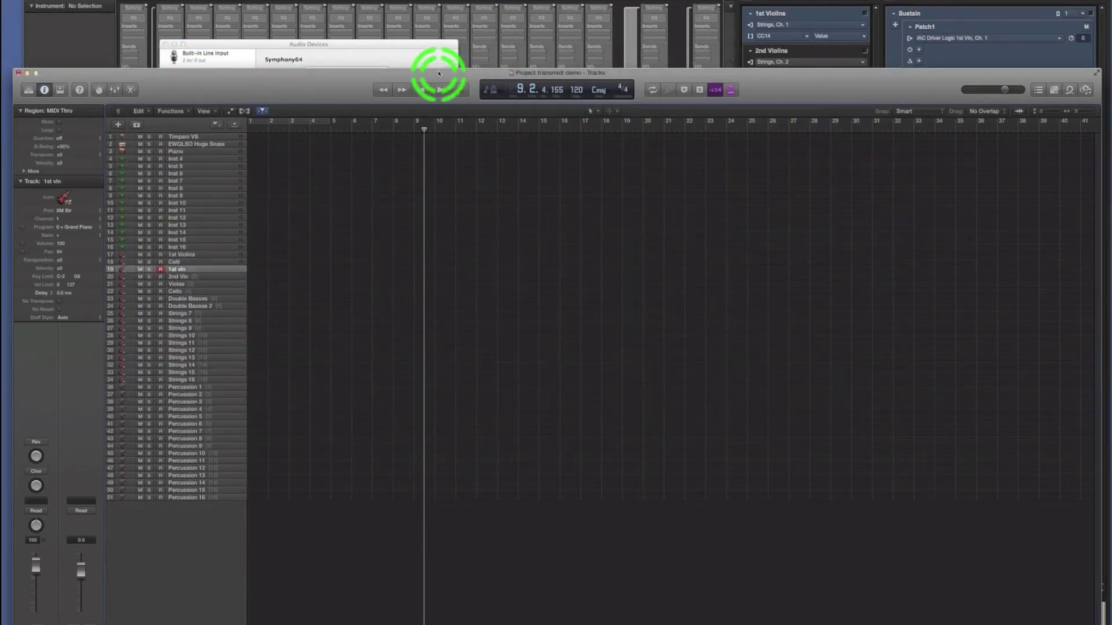
# Bring the already open Environment window in front of the Tracks window and show the physical input ports on its Click & Ports layer.
pyautogui.press('super+Tab')
pyautogui.press('super+shift+Tab')
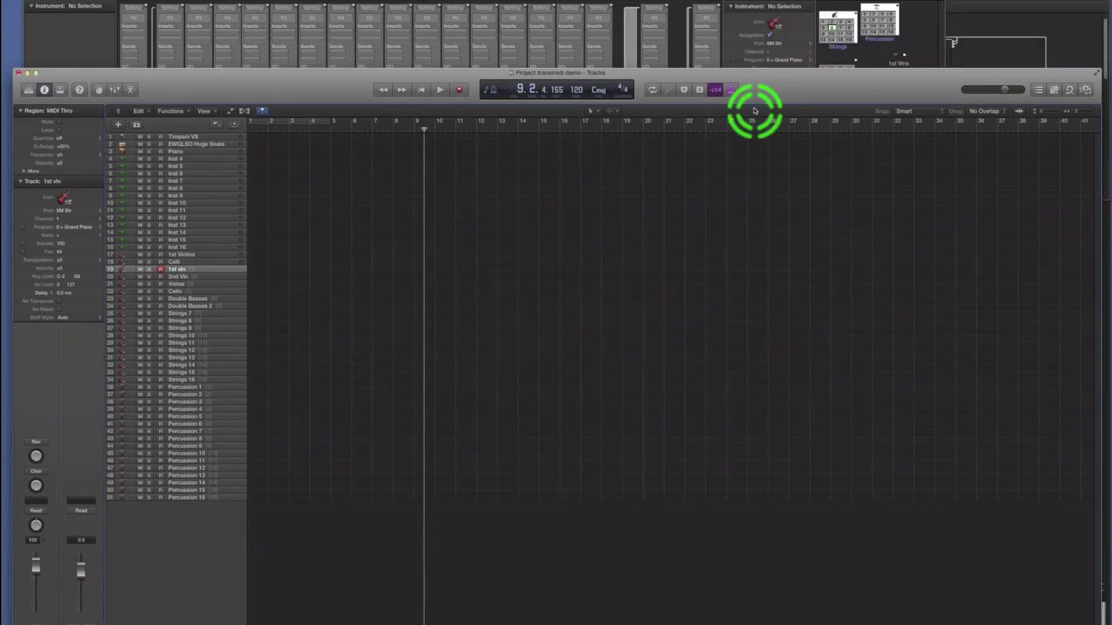
pyautogui.click(942, 12)
pyautogui.moveTo(942, 8); pyautogui.dragTo(872, 10)
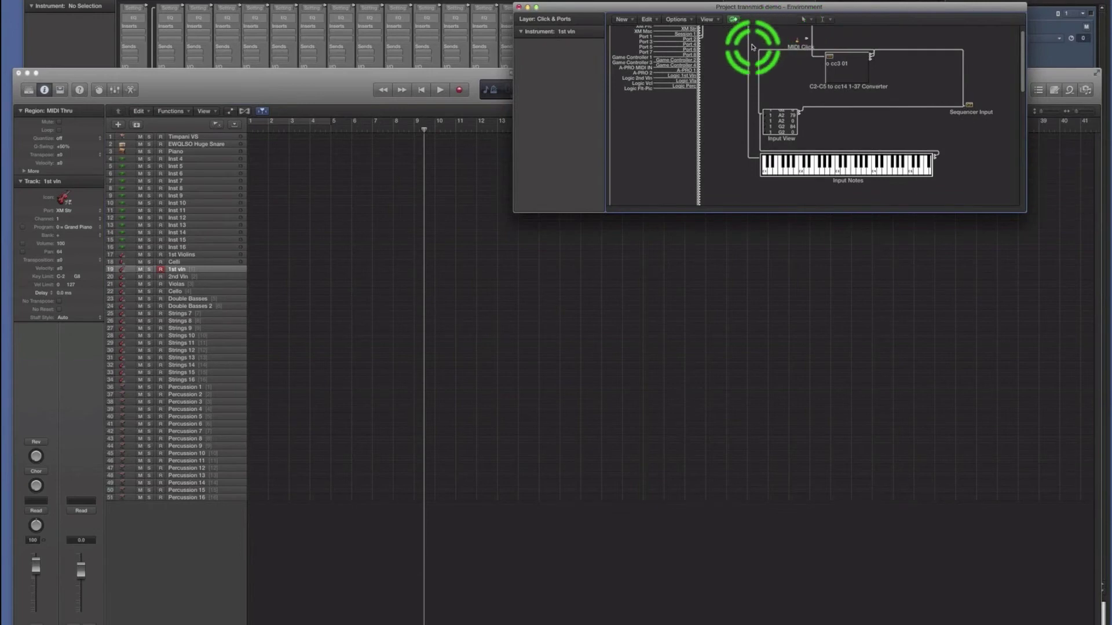
pyautogui.scroll(2, 750, 48)
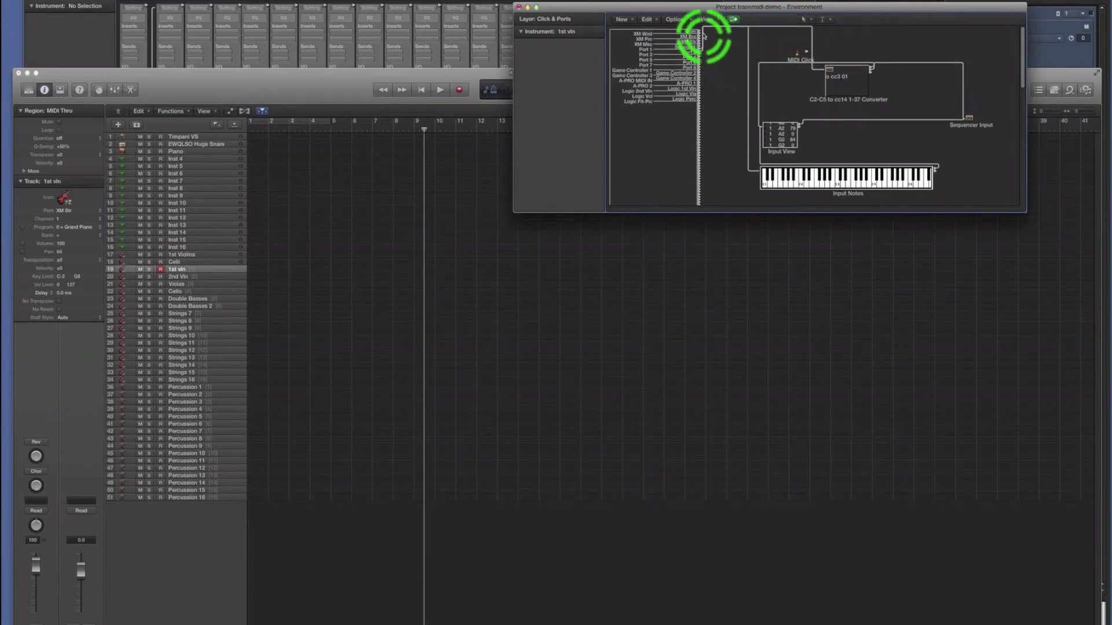
# Trace the cabling from the physical input ports through the input view and converter objects to the Sequencer Input.
pyautogui.moveTo(700, 32); pyautogui.dragTo(725, 127)
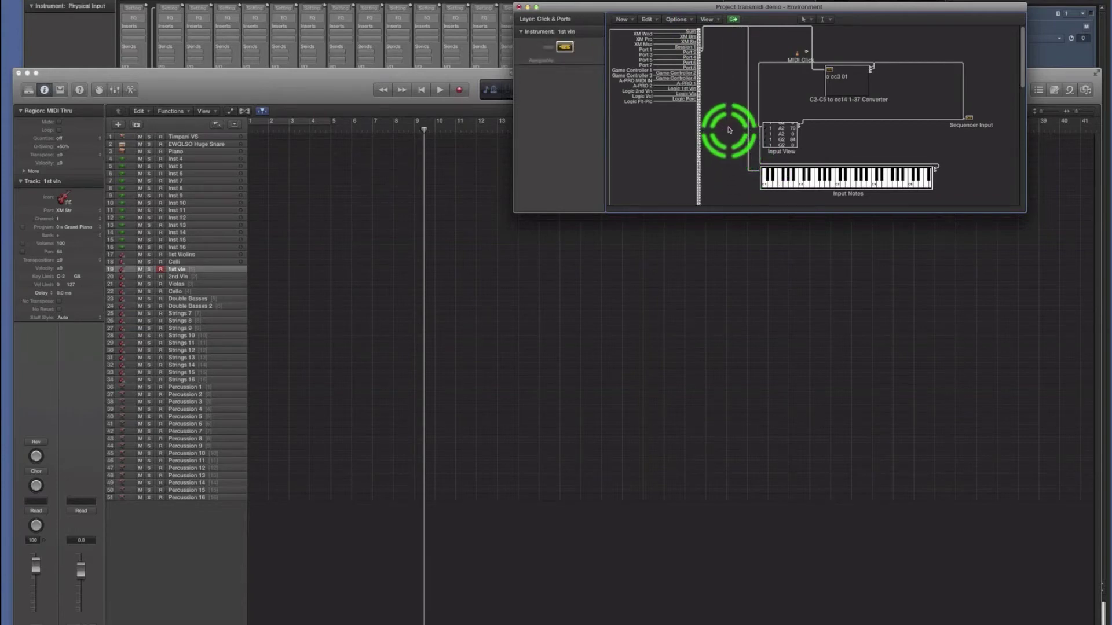
pyautogui.moveTo(729, 130); pyautogui.dragTo(691, 53)
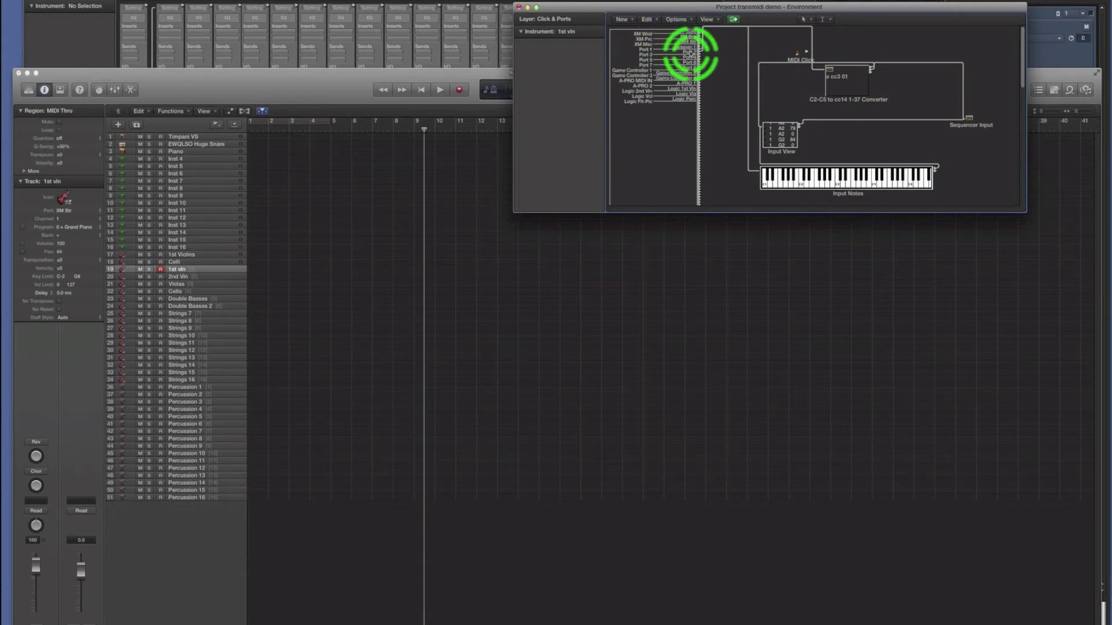
pyautogui.moveTo(705, 51)
pyautogui.mouseDown()
pyautogui.moveTo(817, 190)
pyautogui.moveTo(742, 176)
pyautogui.moveTo(657, 73)
pyautogui.moveTo(696, 58)
pyautogui.mouseUp()
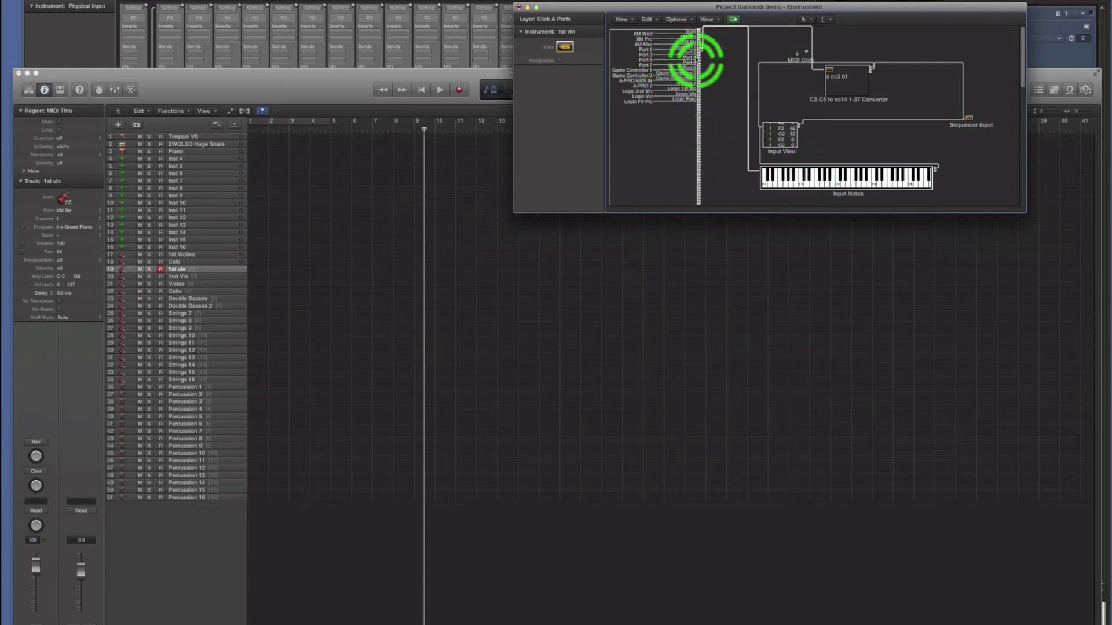
pyautogui.moveTo(700, 54); pyautogui.dragTo(842, 107)
pyautogui.moveTo(841, 107); pyautogui.dragTo(849, 108)
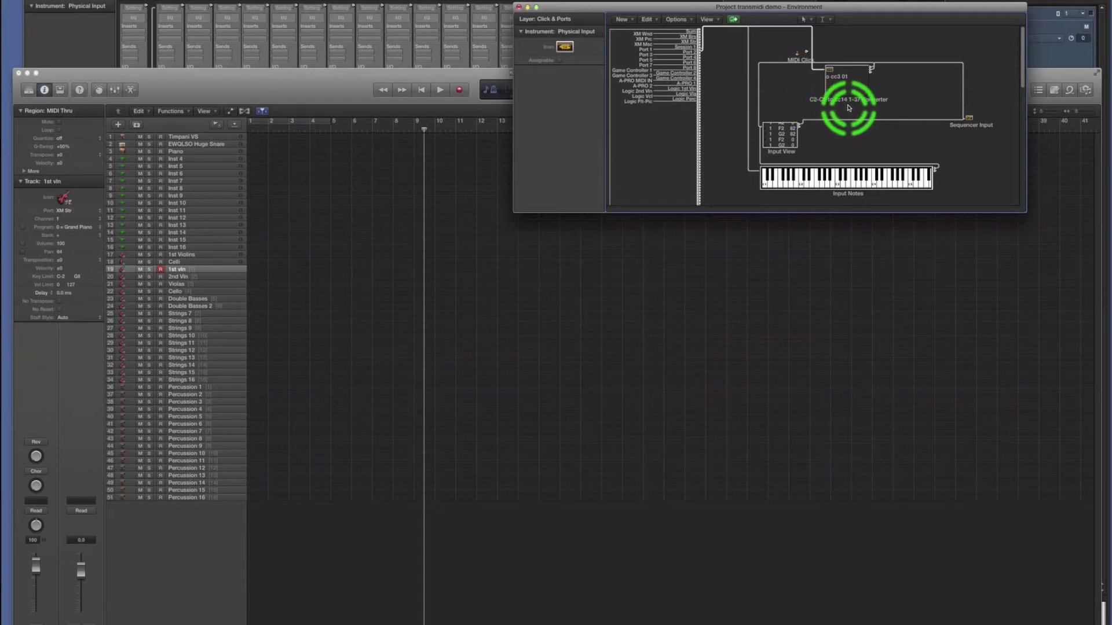
pyautogui.moveTo(848, 107); pyautogui.dragTo(725, 81)
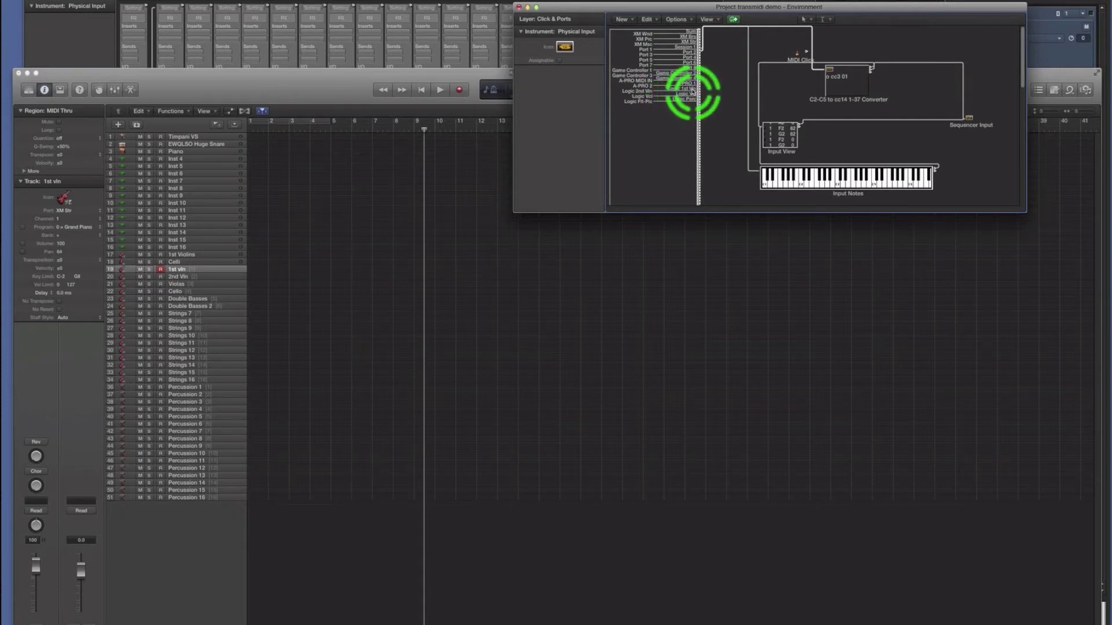
# Bring the Environment mixer window forward and examine the Kontakt patches loaded on the 1st Violins instrument channel.
pyautogui.click(494, 4)
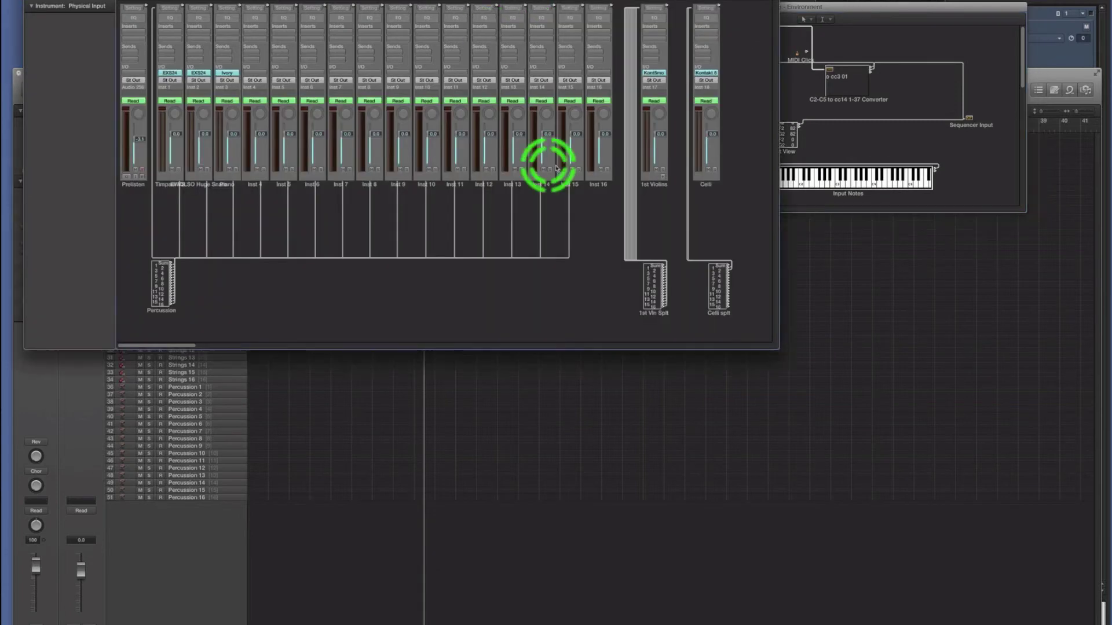
pyautogui.click(653, 187)
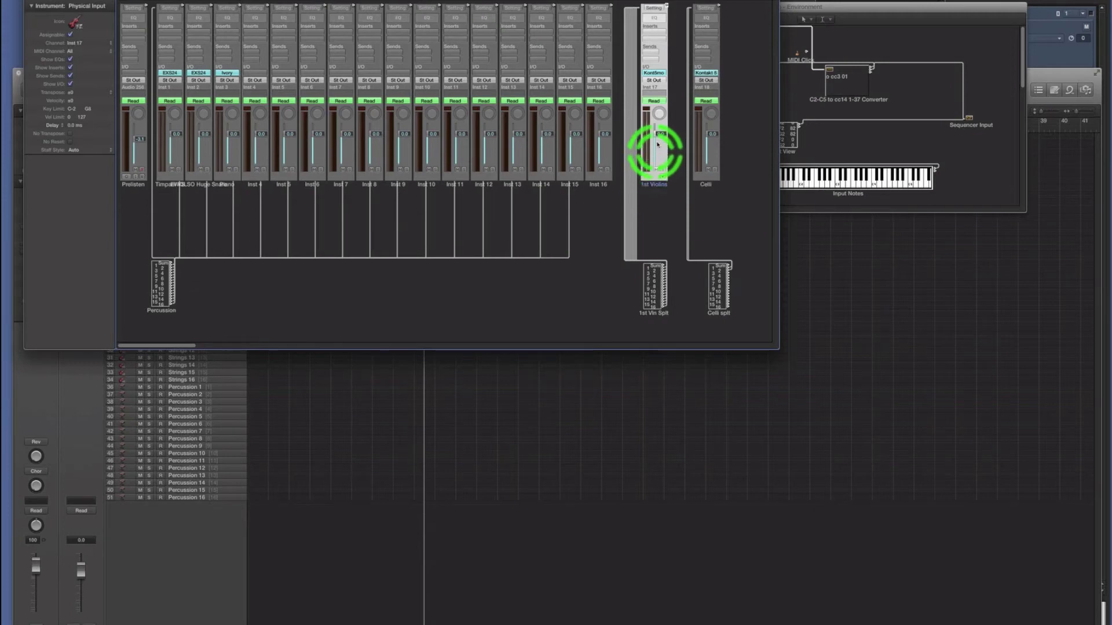
pyautogui.click(654, 73)
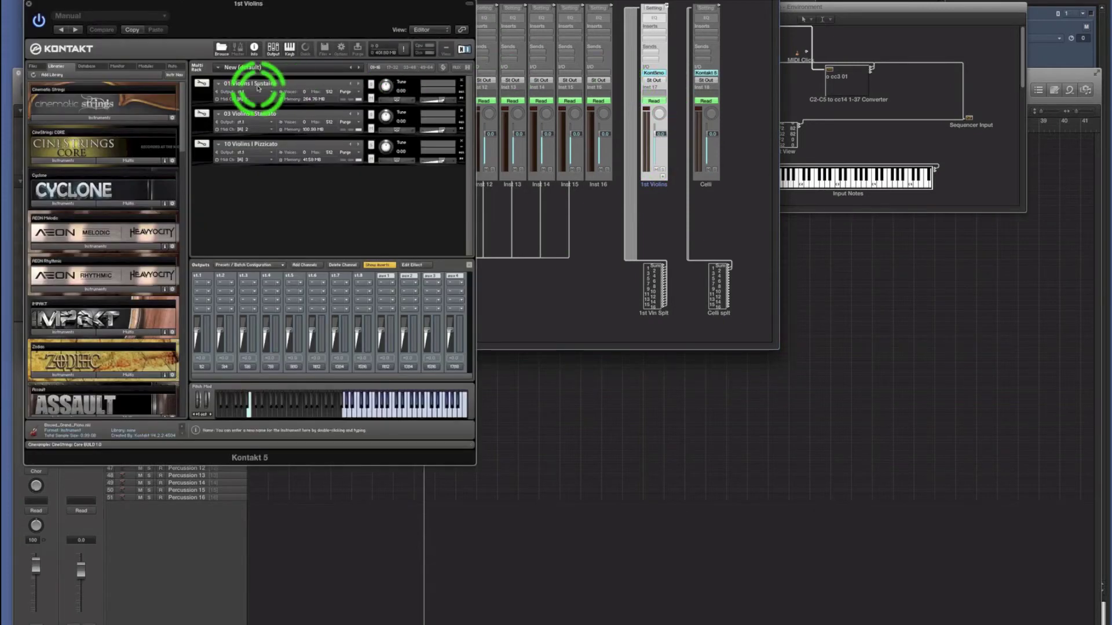
pyautogui.click(27, 6)
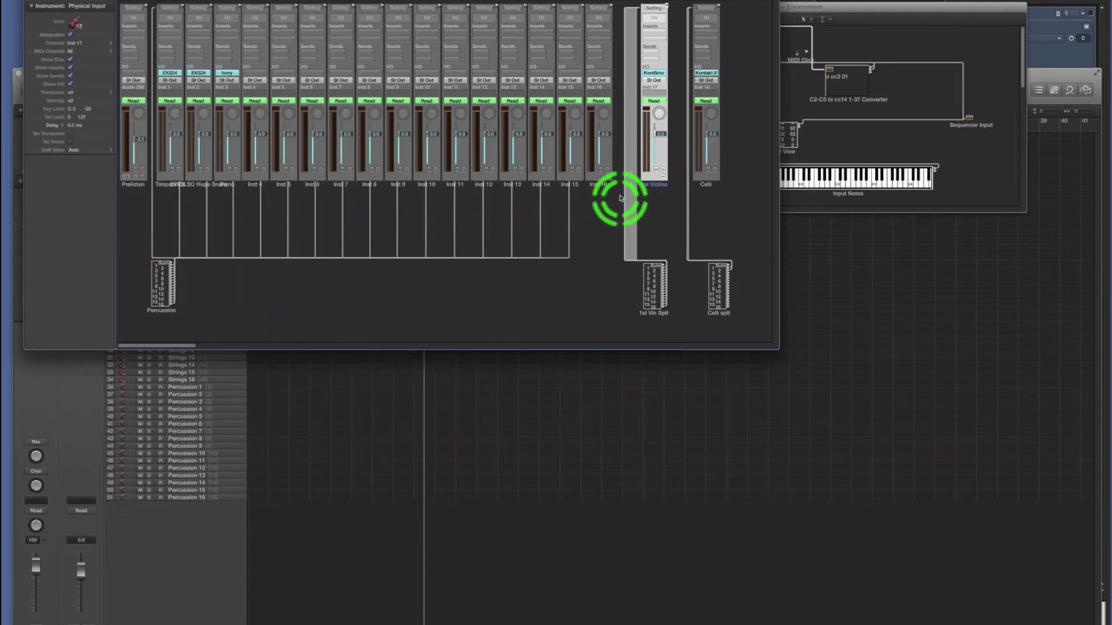
# Create a Channel Splitter beside the existing 1st violins splitter in the Environment mixer and name it 1st Vln Split.
pyautogui.click(648, 202)
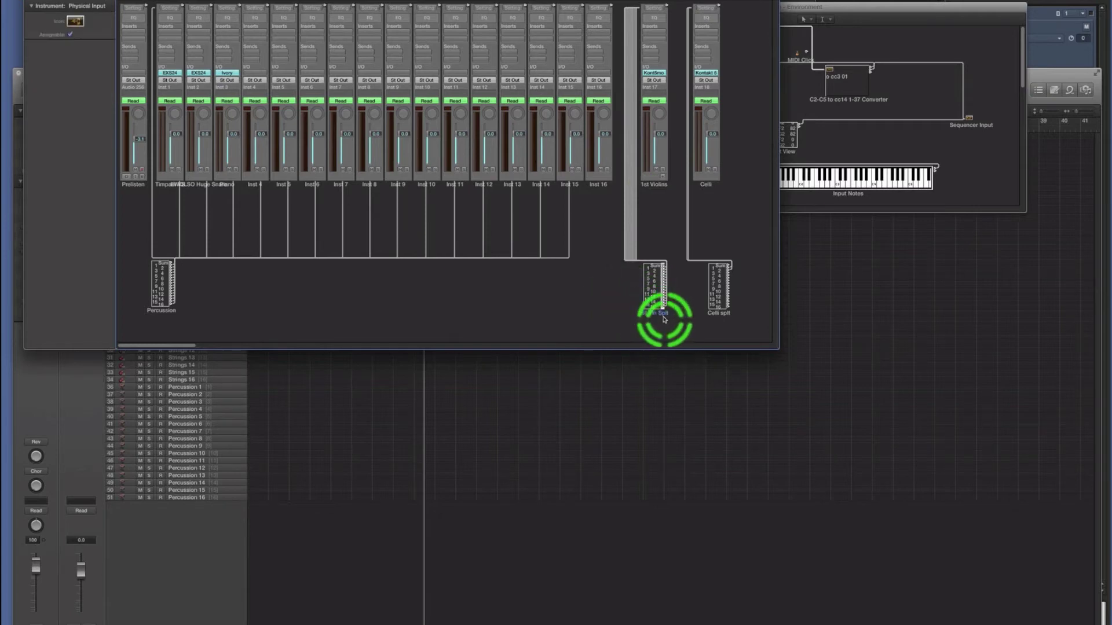
pyautogui.click(165, 5)
pyautogui.click(139, 3)
pyautogui.click(139, 3)
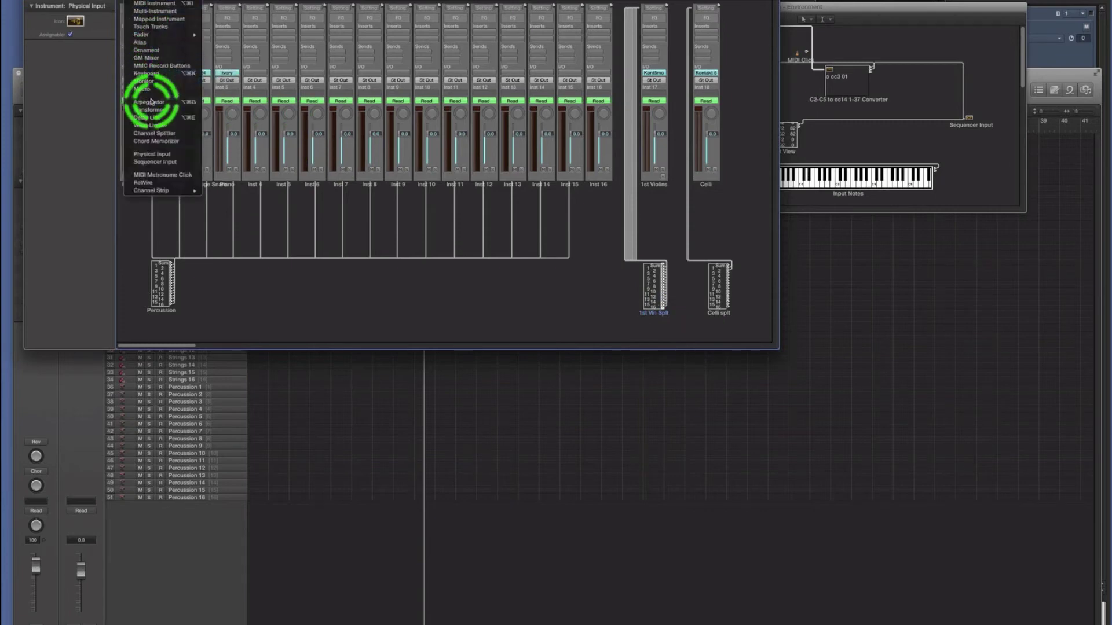
pyautogui.click(149, 133)
pyautogui.moveTo(191, 229); pyautogui.dragTo(602, 318)
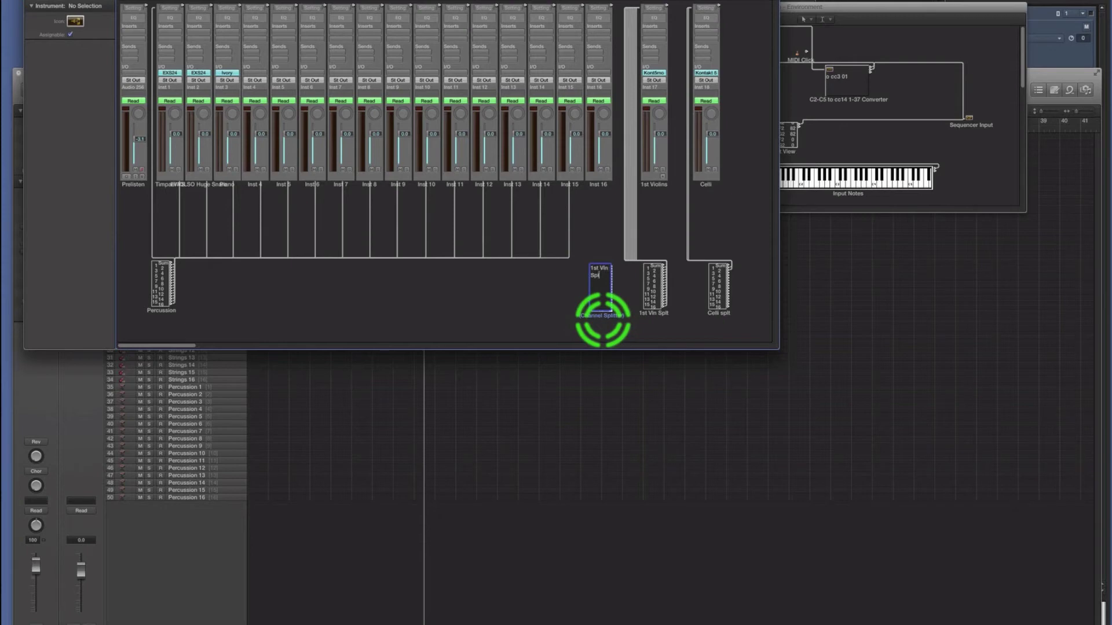
# Cable the new splitter's output to the 1st Violins channel strip, and delete that splitter.
pyautogui.moveTo(603, 318); pyautogui.dragTo(615, 274)
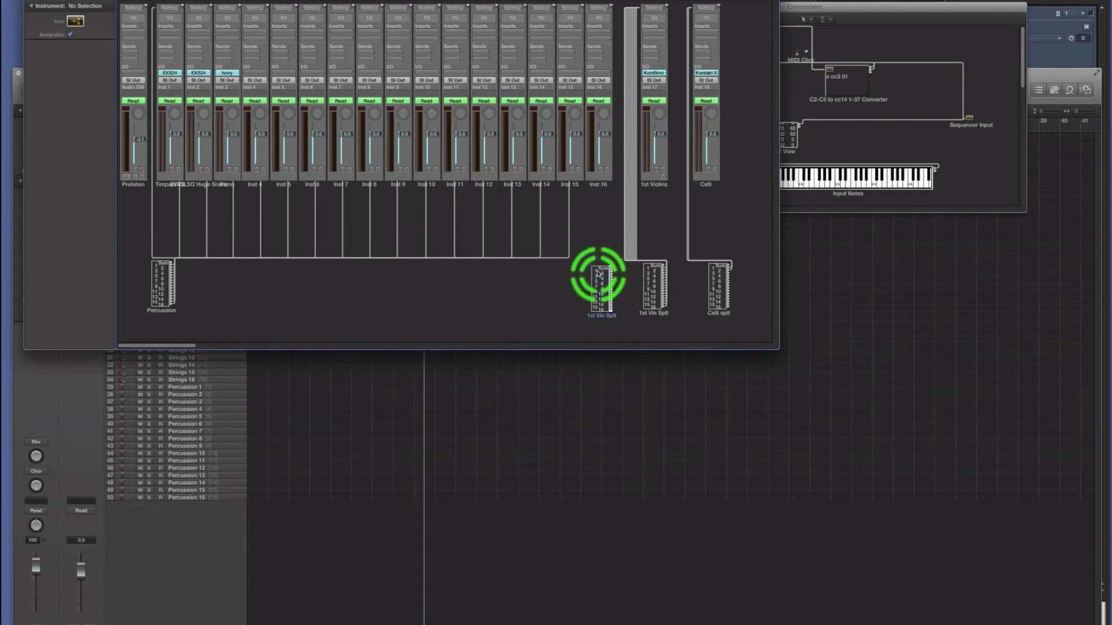
pyautogui.moveTo(615, 270)
pyautogui.mouseDown()
pyautogui.moveTo(630, 186)
pyautogui.moveTo(650, 160)
pyautogui.moveTo(622, 298)
pyautogui.moveTo(655, 179)
pyautogui.moveTo(634, 264)
pyautogui.mouseUp()
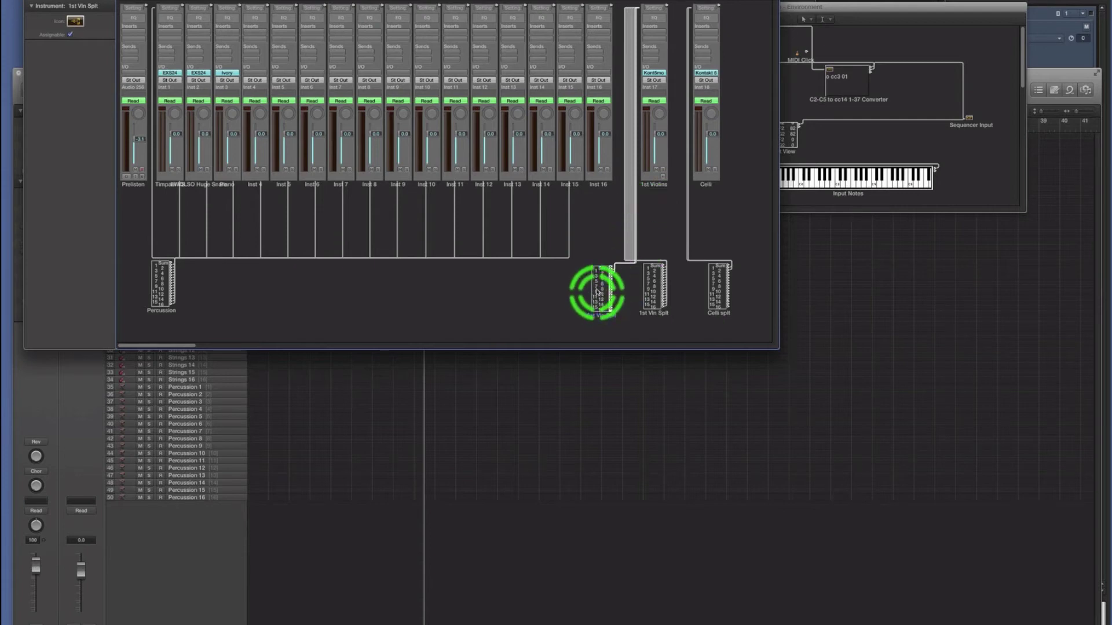
pyautogui.moveTo(597, 292); pyautogui.dragTo(609, 320)
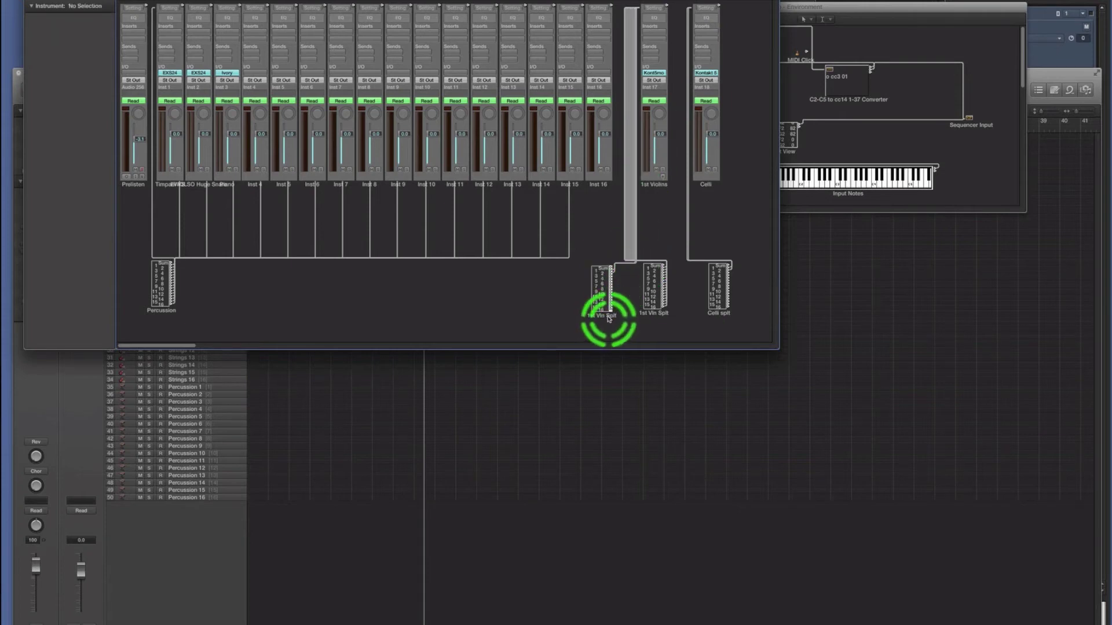
pyautogui.press('Delete')
# Select the 1st Violins track and examine the Software Instrument options for new tracks, including the Multi-timbral setting.
pyautogui.moveTo(608, 318); pyautogui.dragTo(182, 259)
pyautogui.click(223, 512)
pyautogui.click(181, 255)
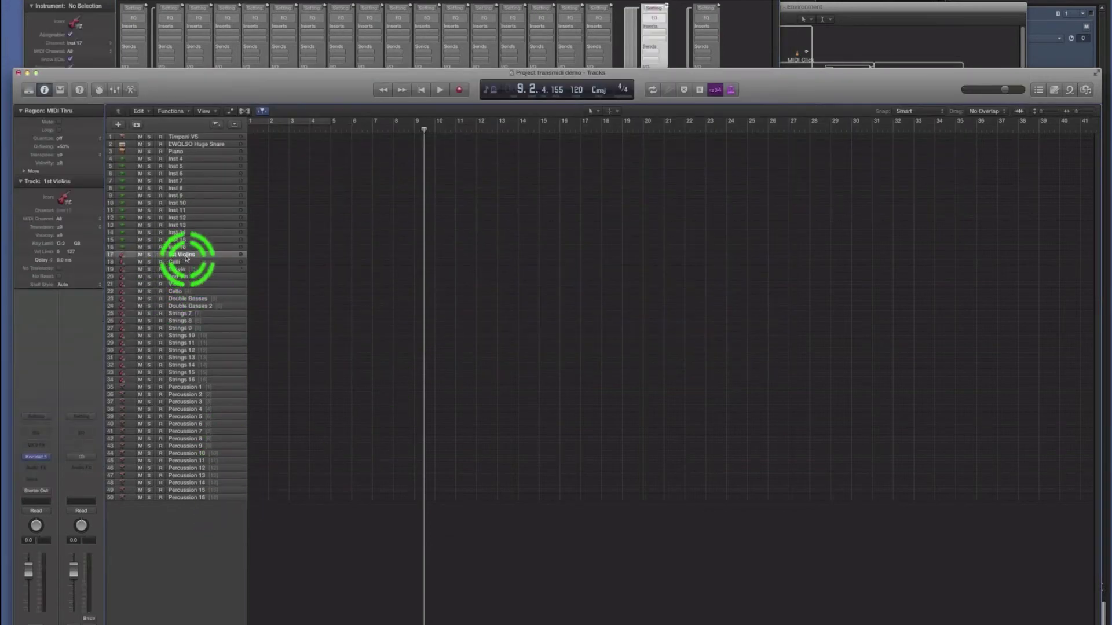
pyautogui.moveTo(180, 255); pyautogui.dragTo(119, 126)
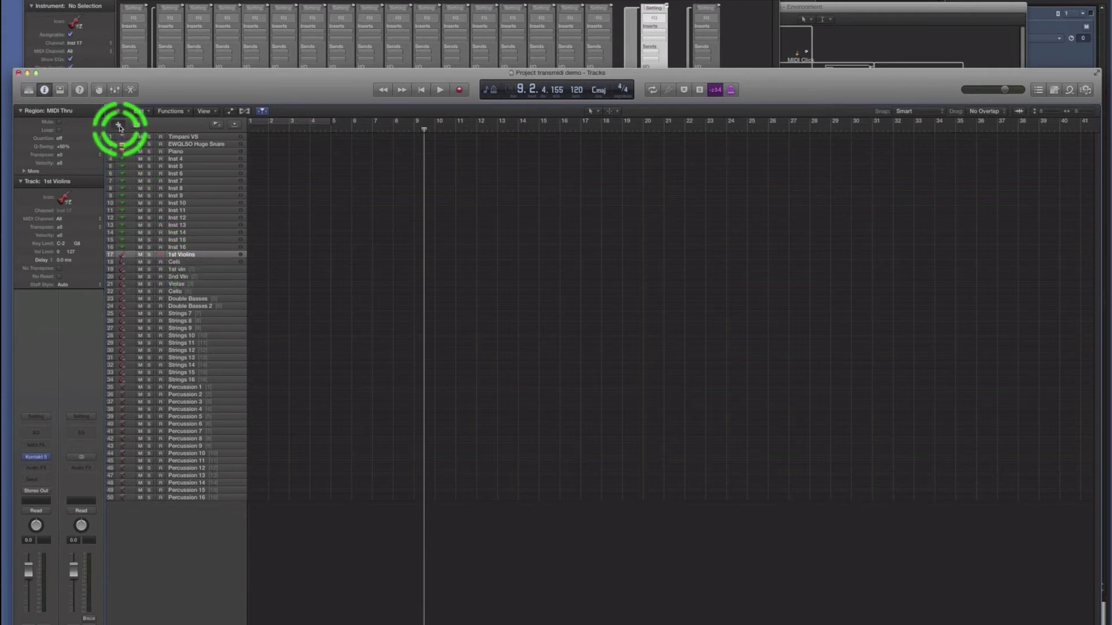
pyautogui.click(119, 125)
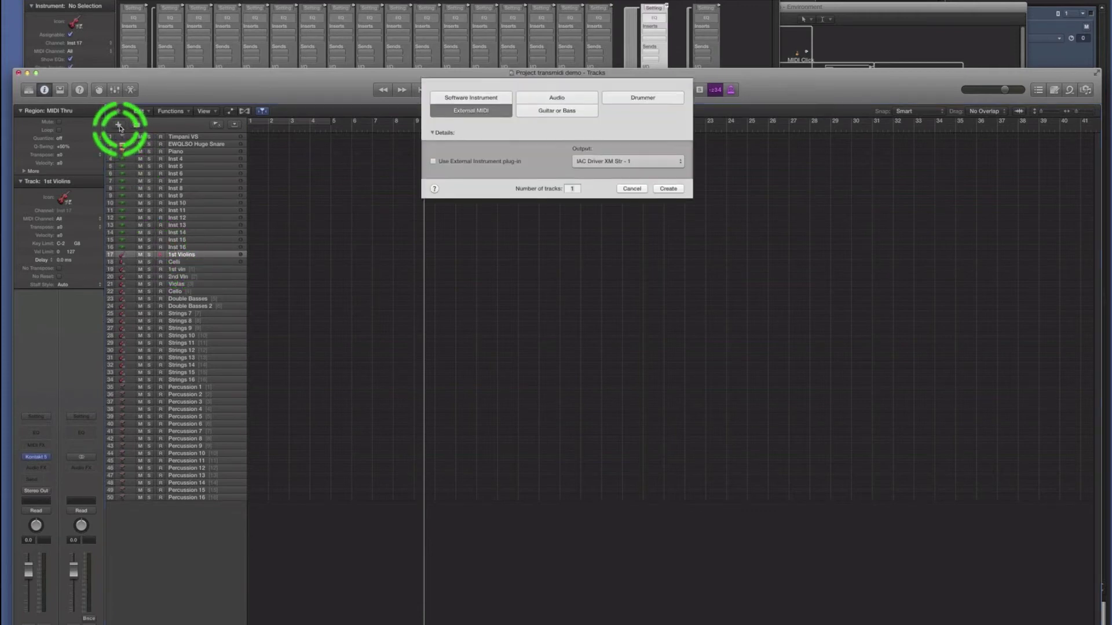
pyautogui.click(470, 99)
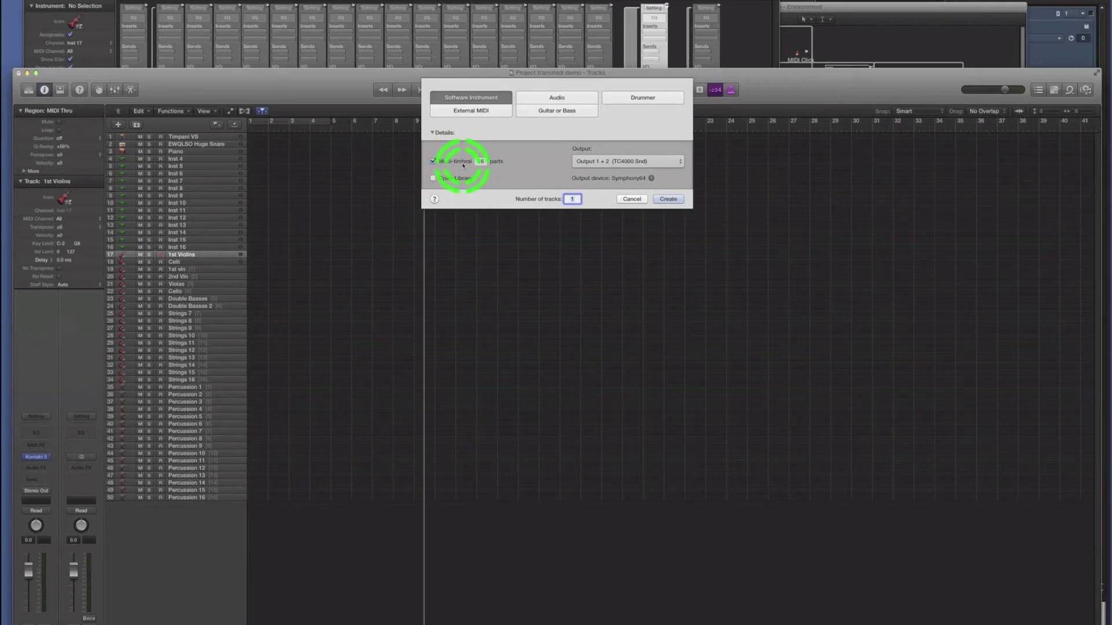
pyautogui.click(631, 199)
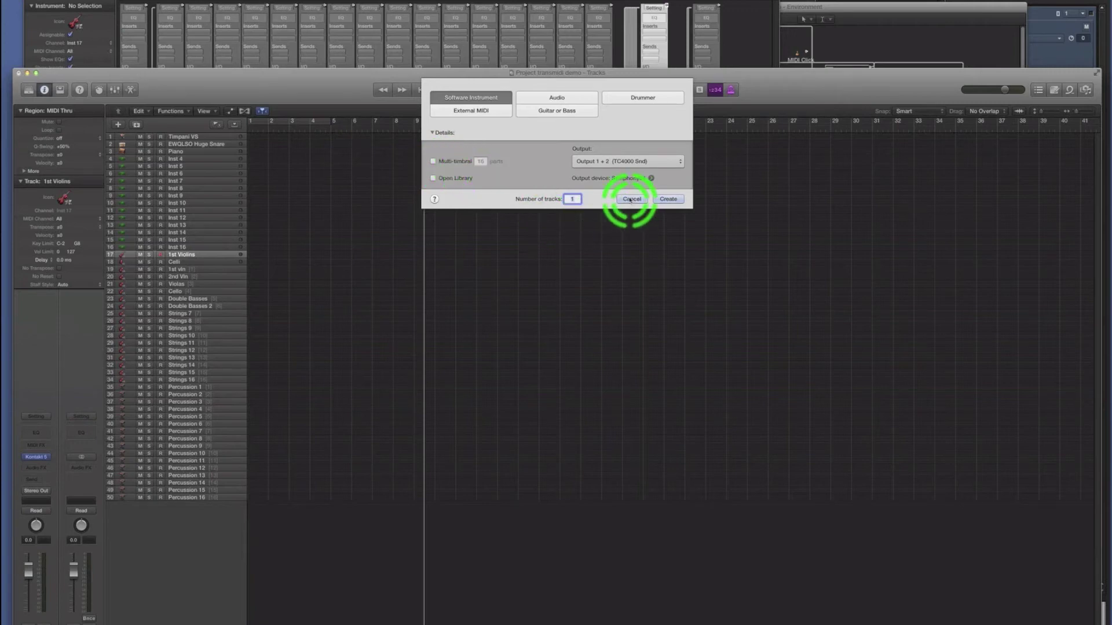
# Bring the Environment mixer forward and compare the sixteen percussion instrument strips with the single 1st Violins strip.
pyautogui.click(697, 7)
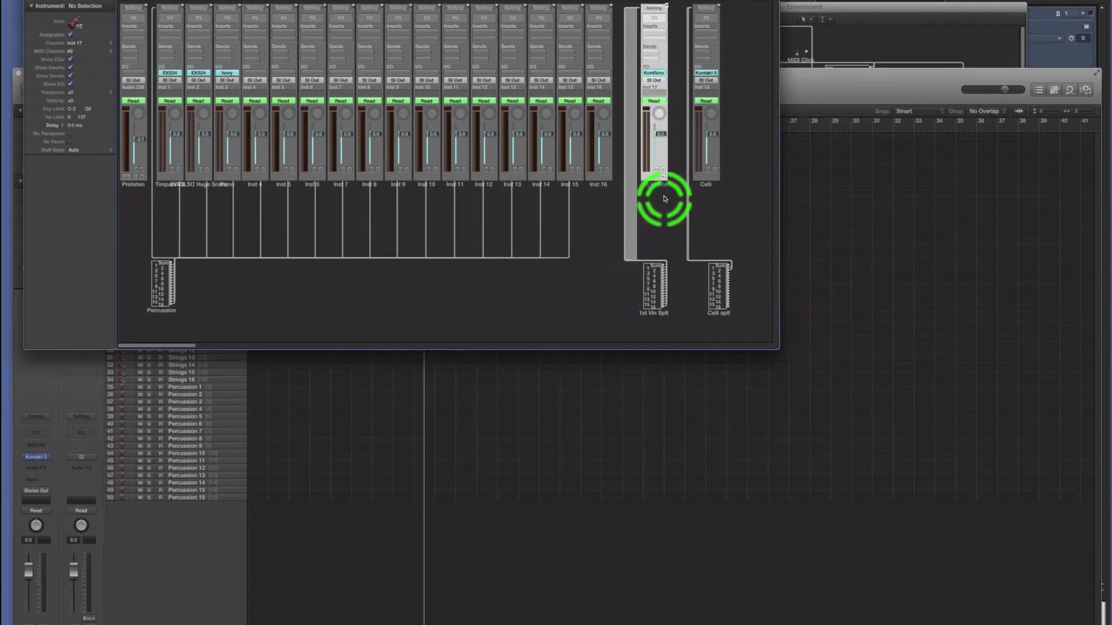
pyautogui.moveTo(174, 193); pyautogui.dragTo(590, 168)
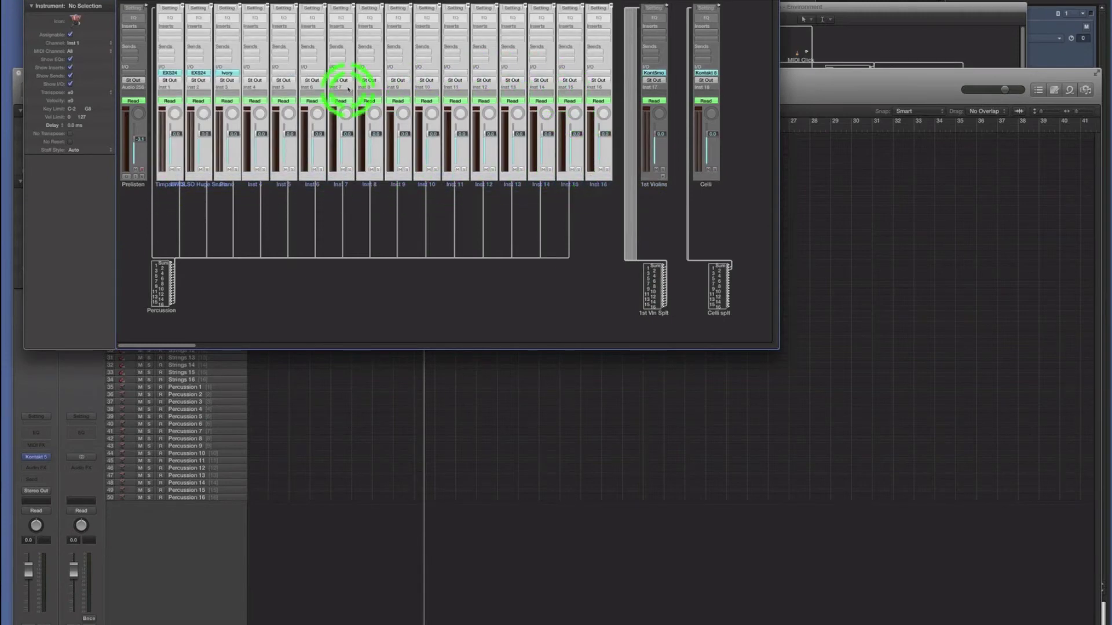
pyautogui.moveTo(329, 90); pyautogui.dragTo(348, 185)
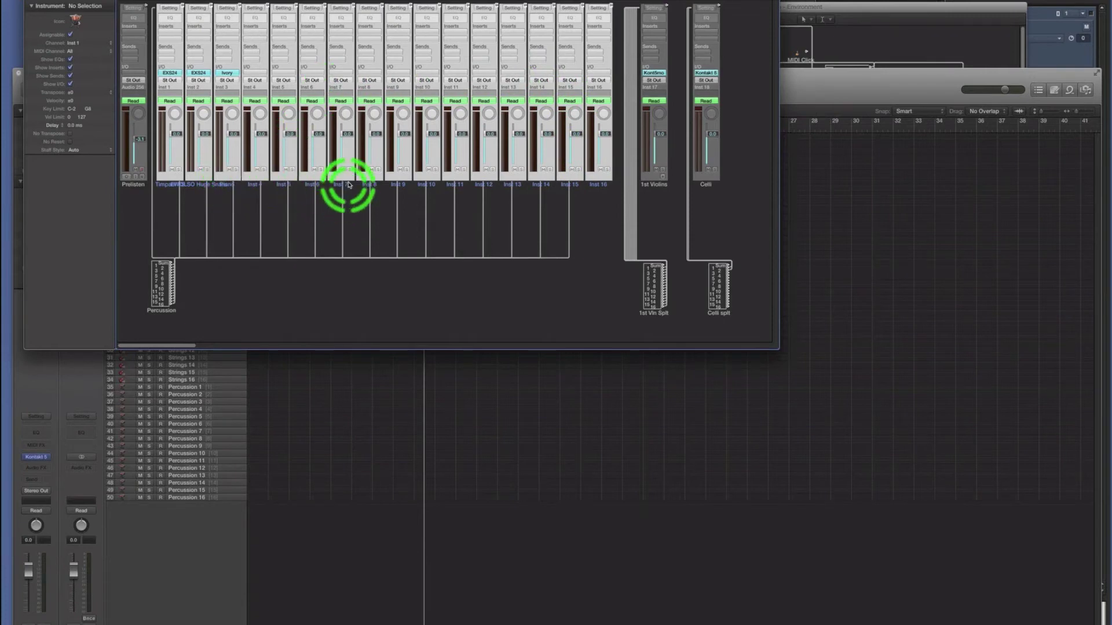
pyautogui.moveTo(354, 187); pyautogui.dragTo(653, 211)
pyautogui.click(659, 188)
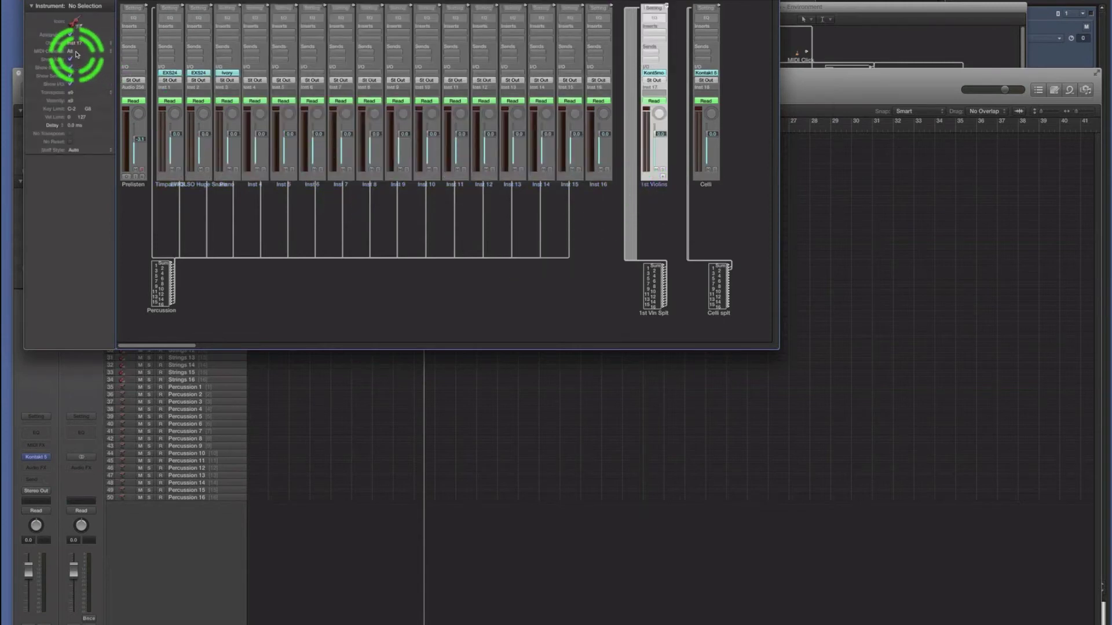
# Compare the Timpani and 1st Violins strips' parameters and examine the MIDI Channel choices for 1st Violins without changing them.
pyautogui.moveTo(151, 186); pyautogui.dragTo(162, 186)
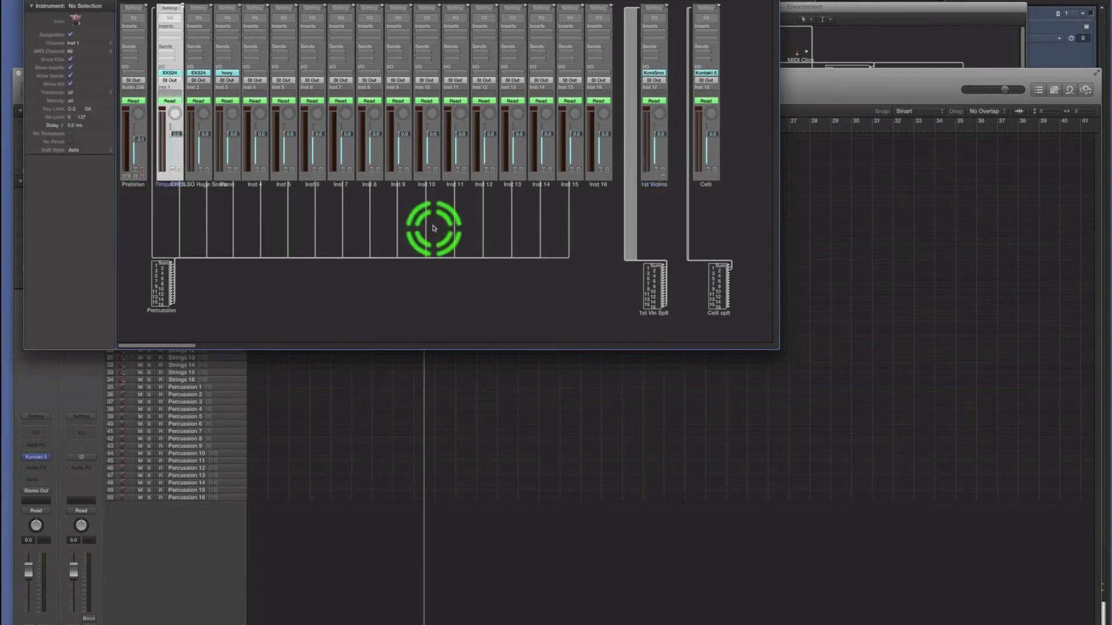
pyautogui.click(657, 188)
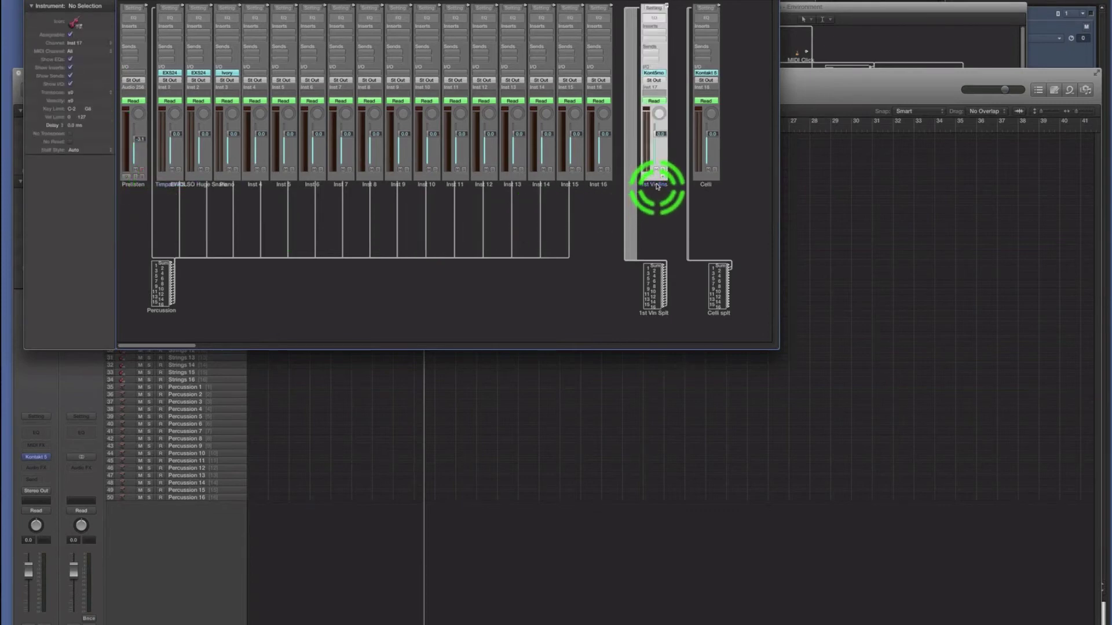
pyautogui.click(90, 52)
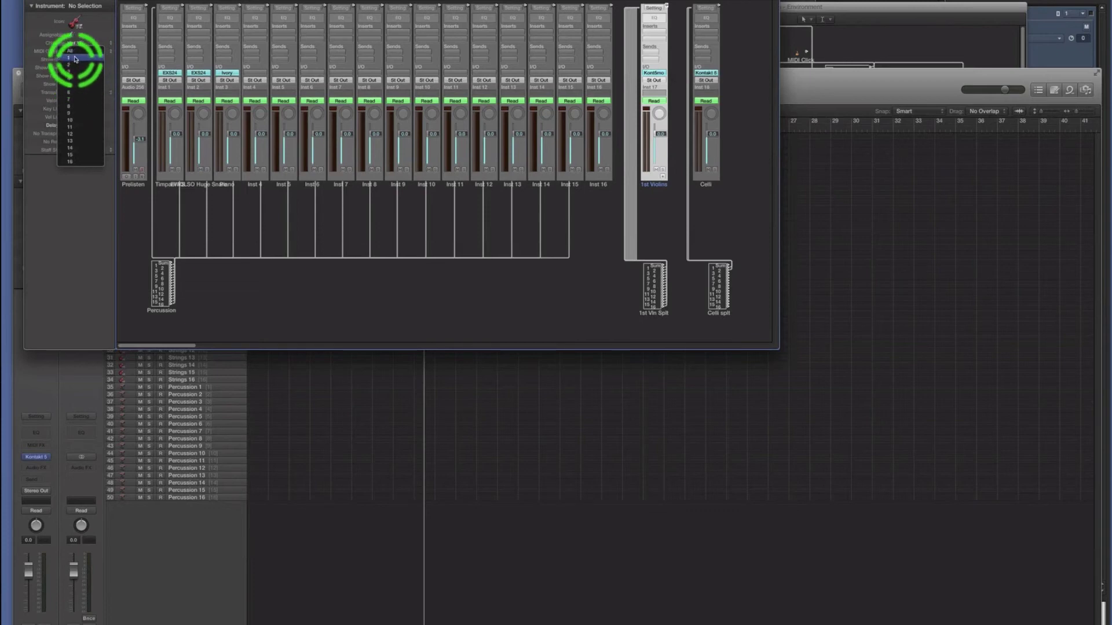
pyautogui.click(93, 35)
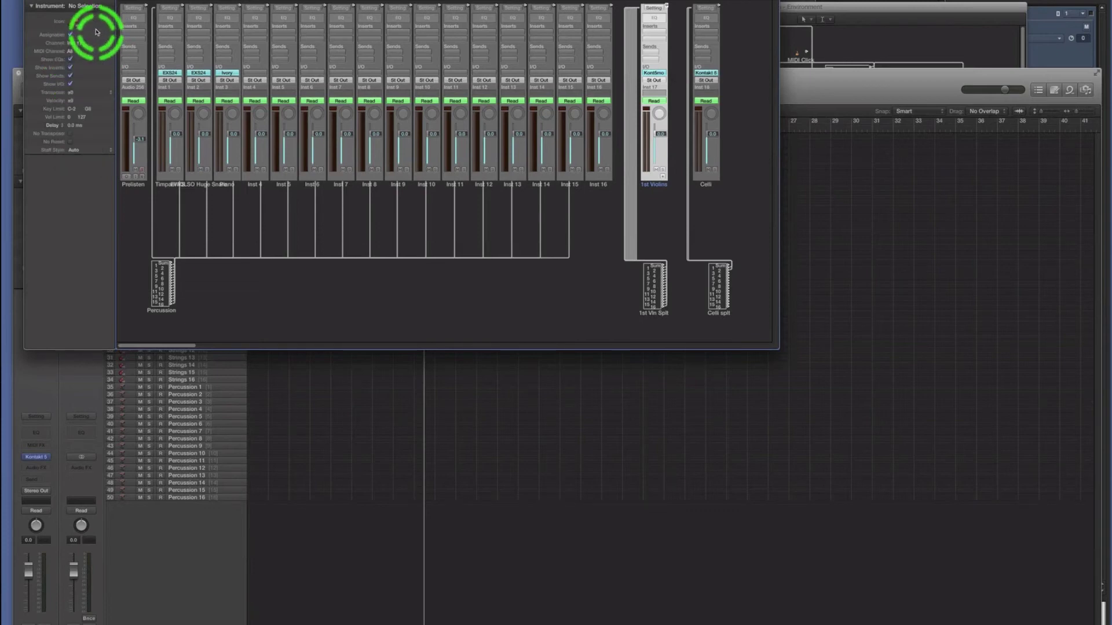
pyautogui.click(647, 198)
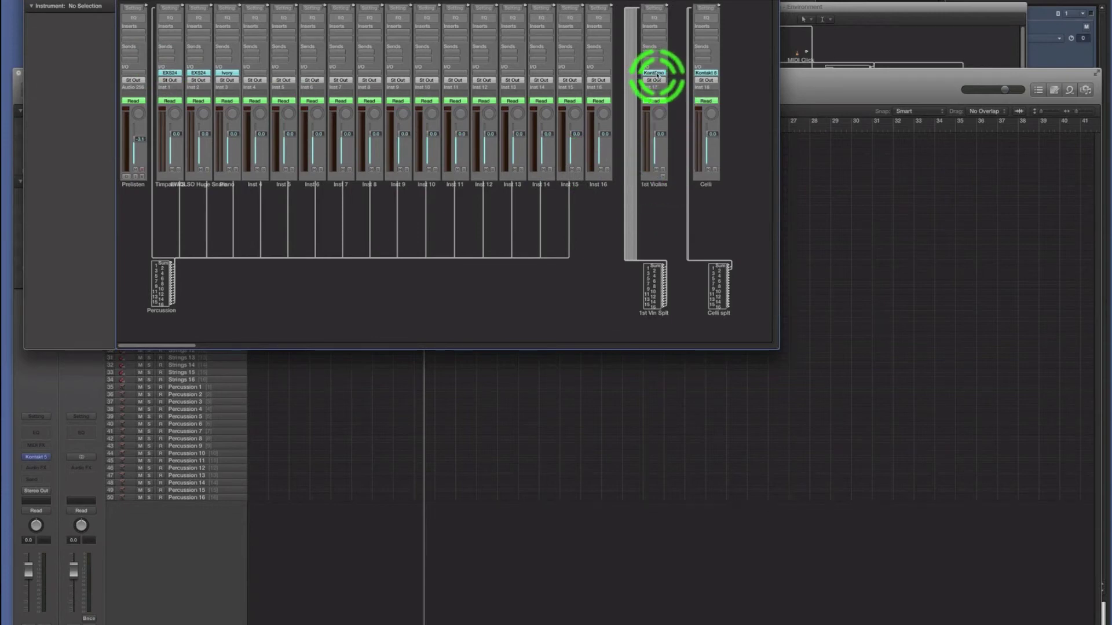
# Browse the AU Instruments available for the 1st Violins strip, including the Spectrasonics plug-ins, without loading one.
pyautogui.click(657, 74)
pyautogui.moveTo(687, 256)
pyautogui.moveTo(778, 262)
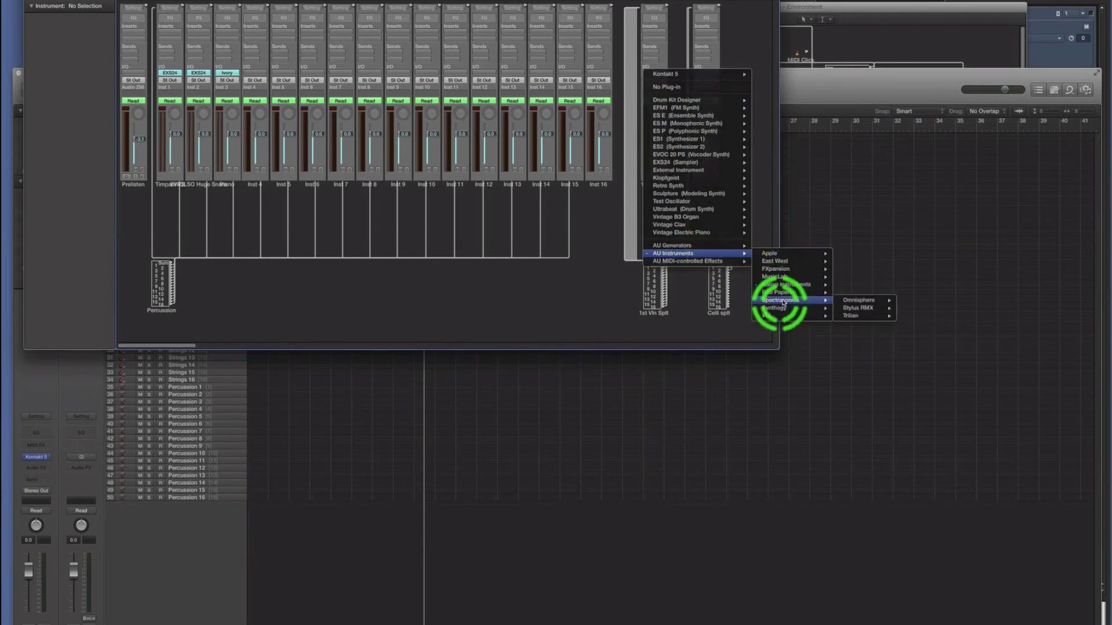
pyautogui.click(674, 291)
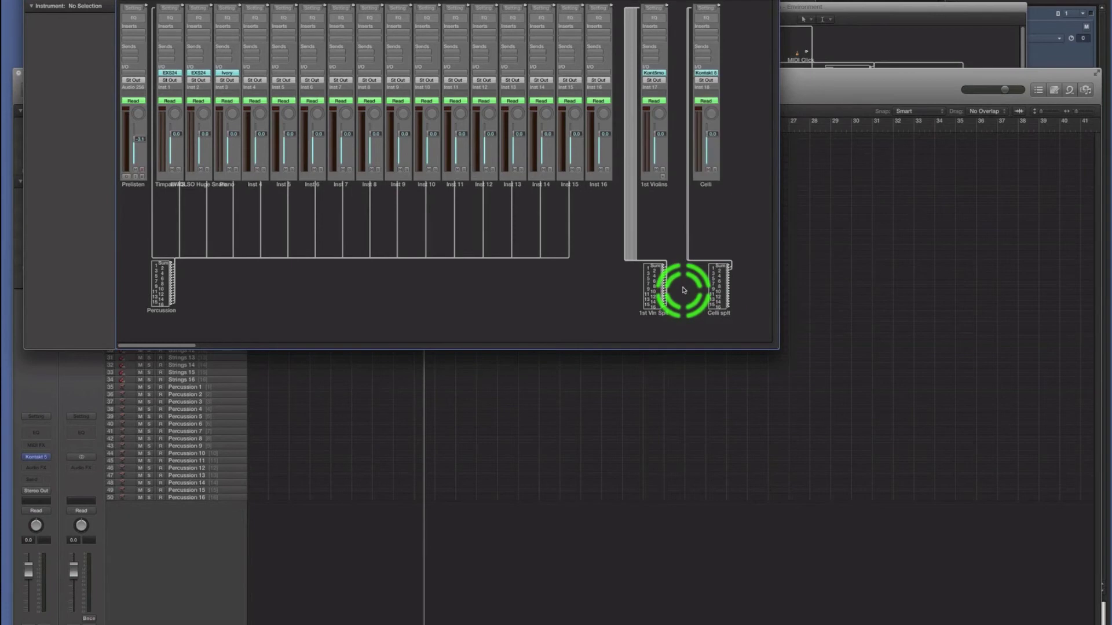
# Return to the Tracks window and review the Software Instrument new-track options, including Multi-timbral, without creating any tracks.
pyautogui.click(284, 526)
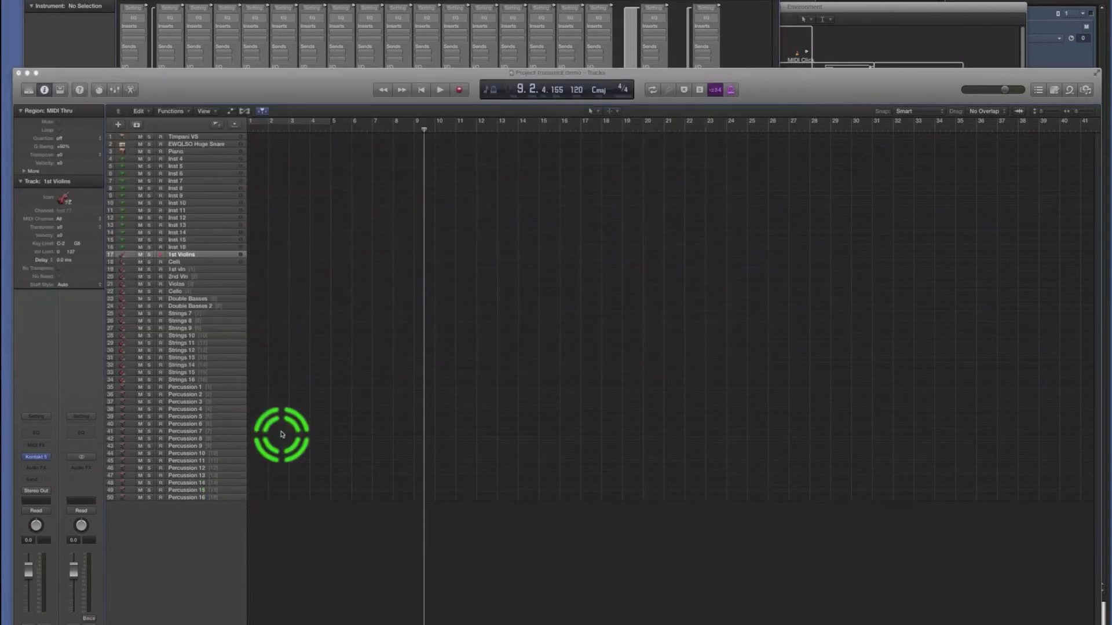
pyautogui.click(117, 124)
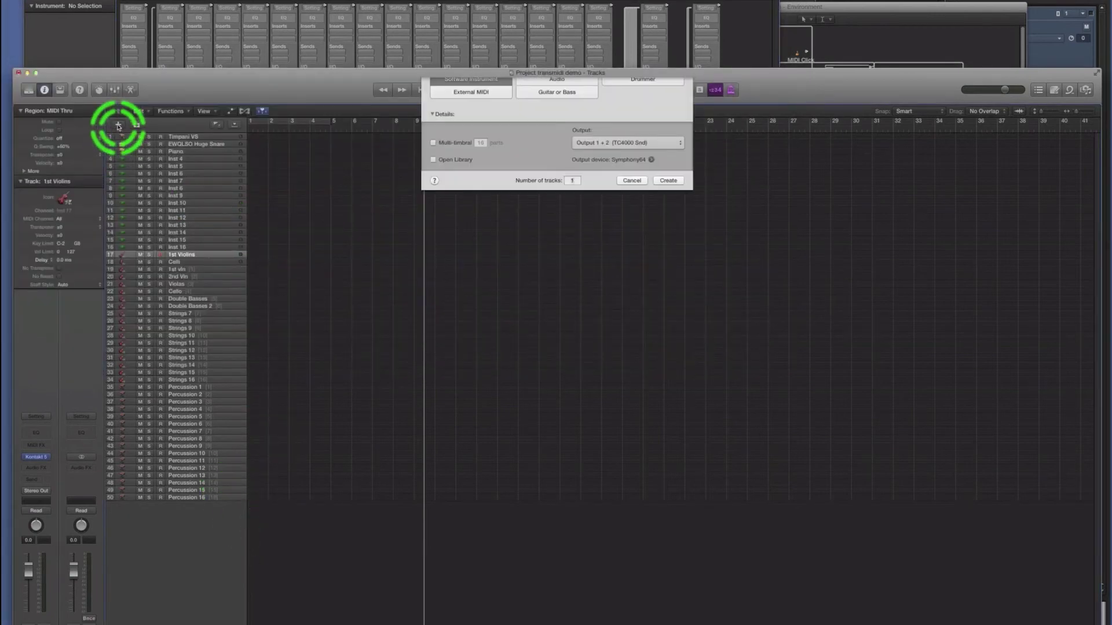
pyautogui.click(499, 112)
pyautogui.click(498, 145)
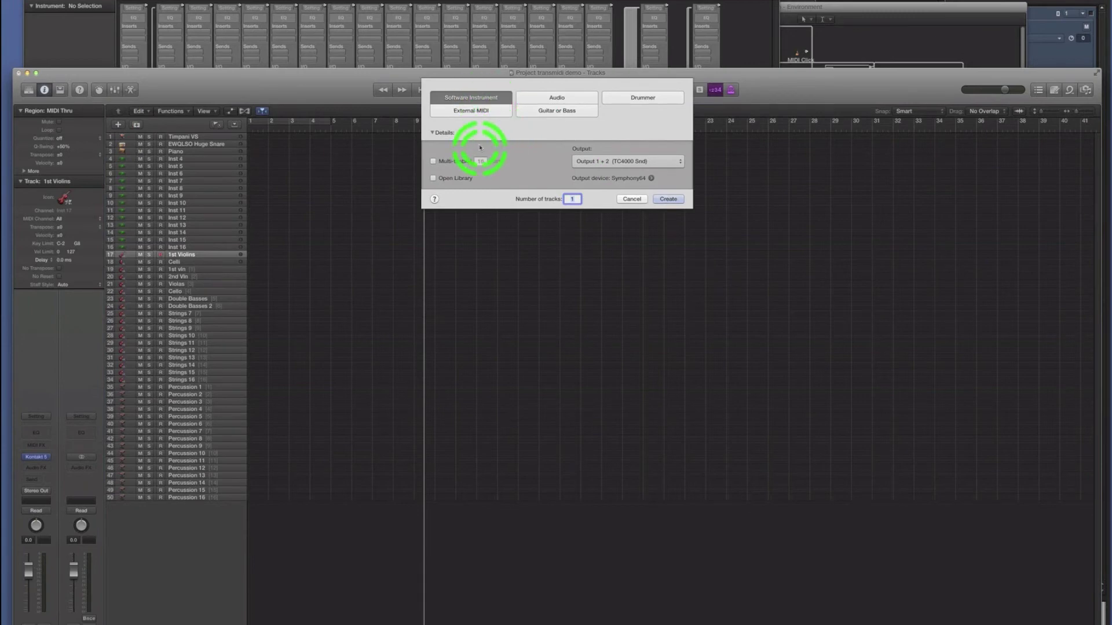
pyautogui.click(632, 199)
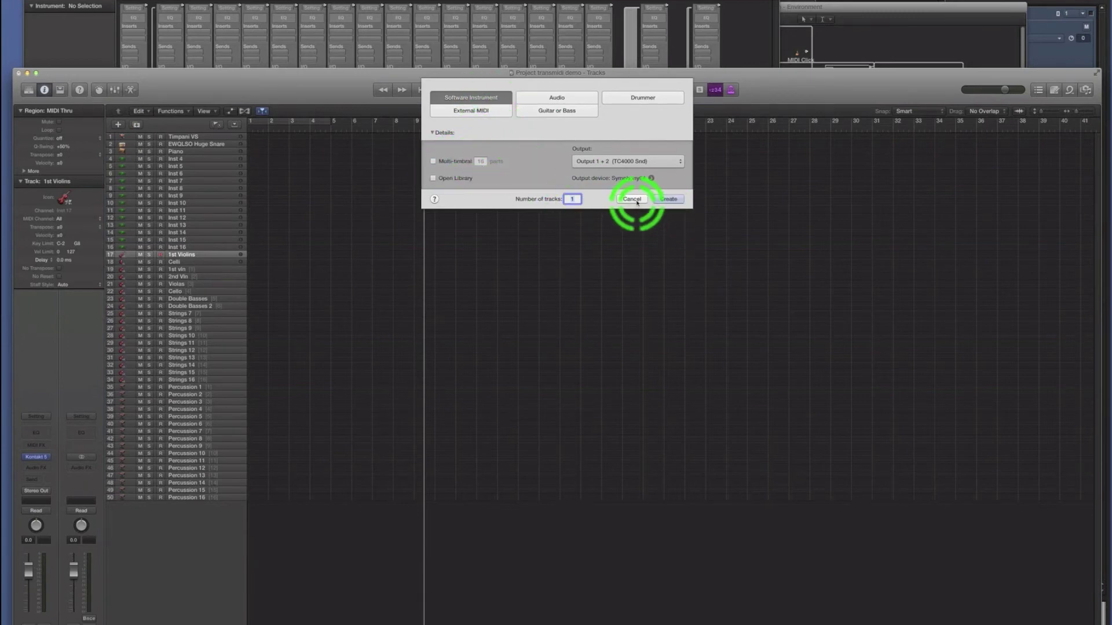
# Return to the Environment mixer and examine the Kontakt 5 output configurations for the 1st Violins strip, keeping the current one.
pyautogui.click(726, 52)
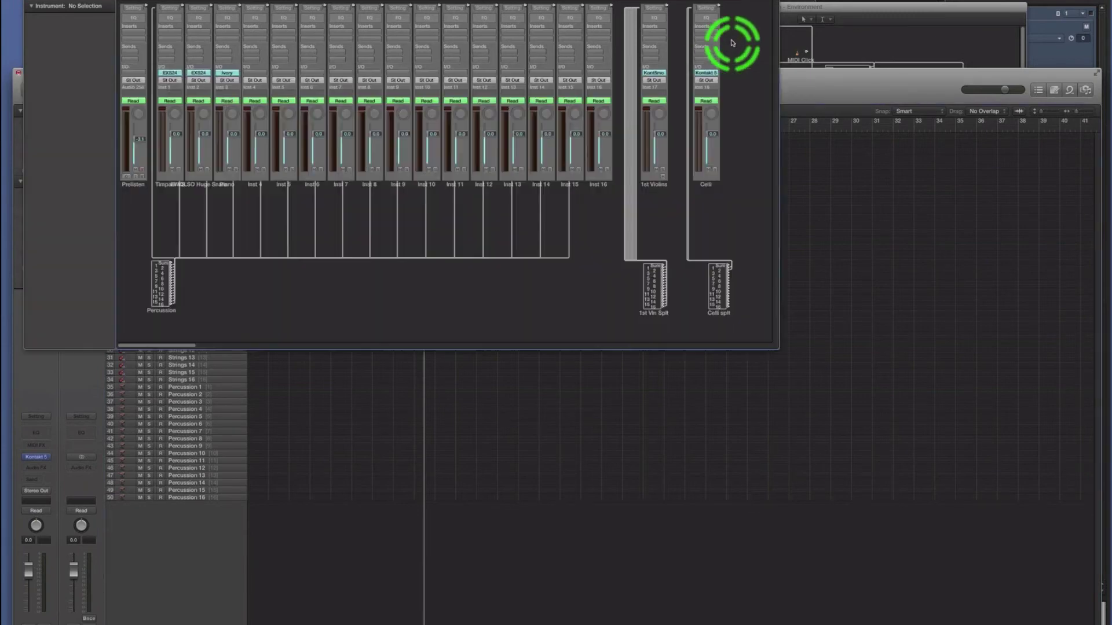
pyautogui.moveTo(658, 73); pyautogui.dragTo(529, 289)
pyautogui.click(581, 285)
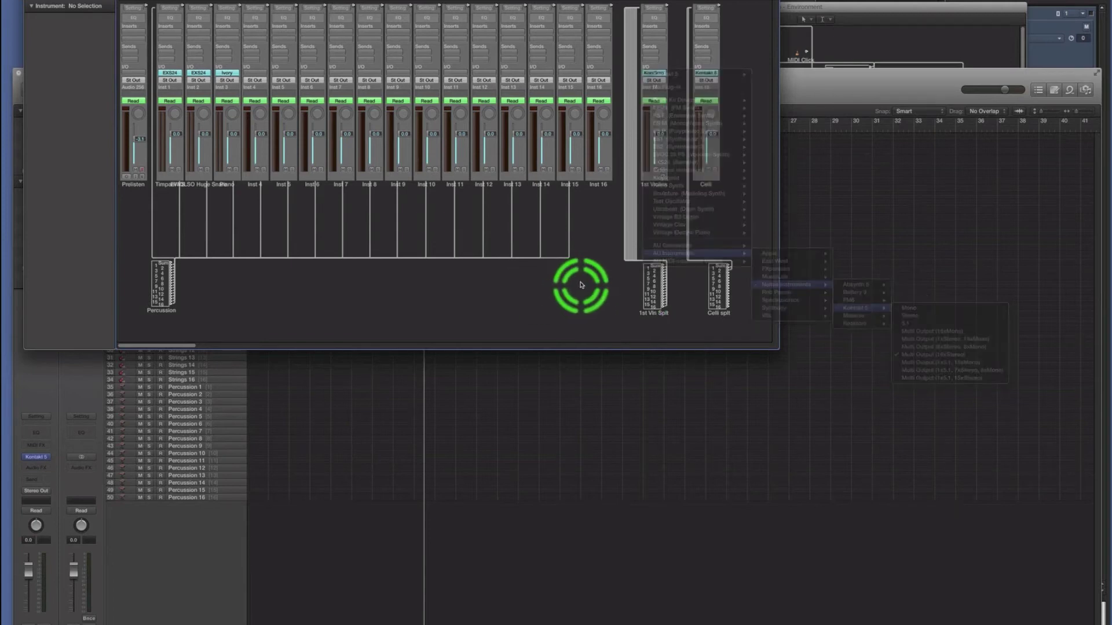
# Examine the 1st Violins Kontakt articulations, then check the Sustain and Staccato IAC output channels in the MIDI routing app and return to Logic.
pyautogui.click(656, 73)
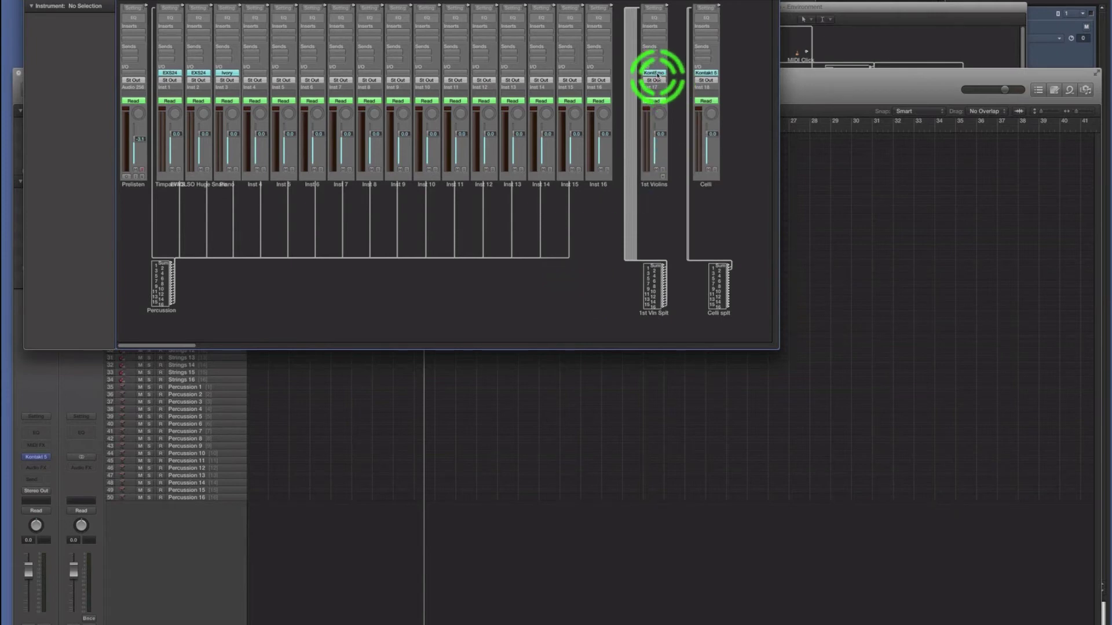
pyautogui.doubleClick(657, 75)
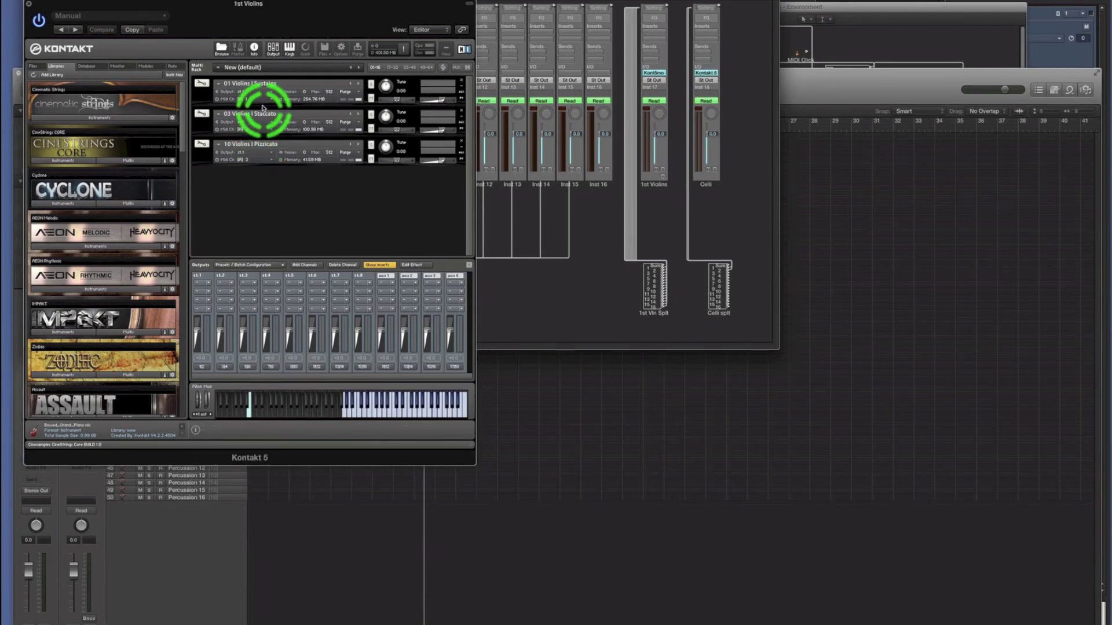
pyautogui.click(28, 5)
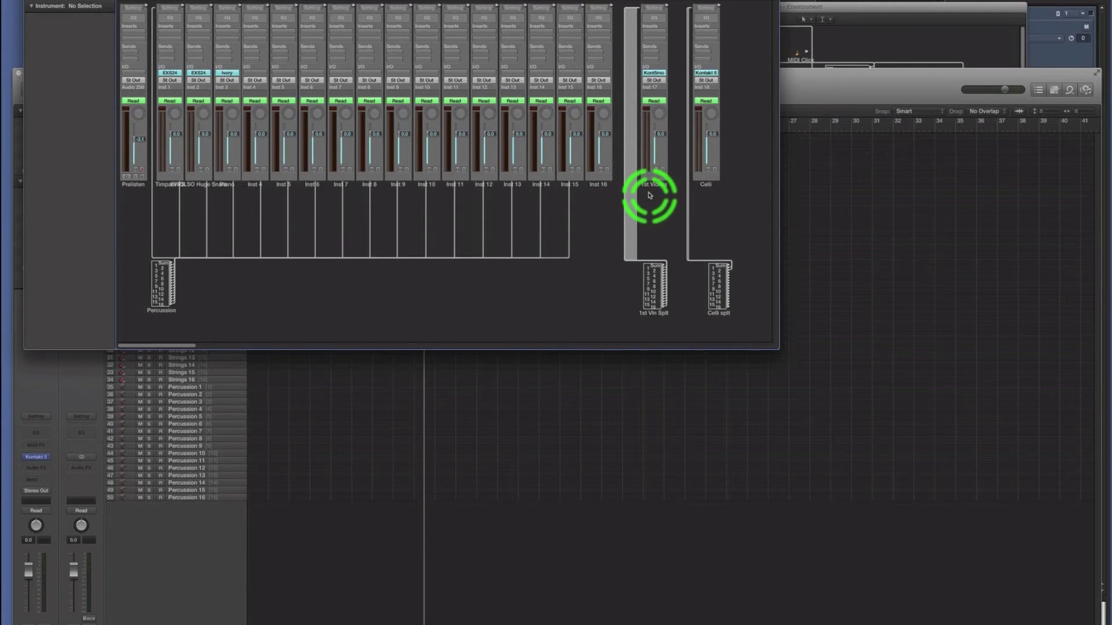
pyautogui.click(1010, 12)
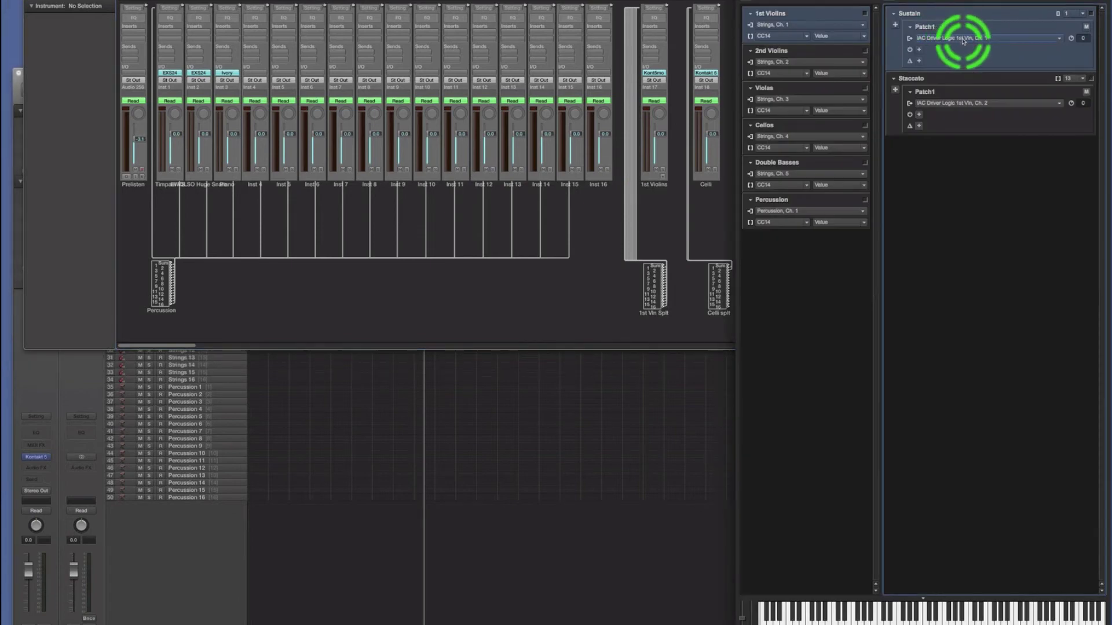
pyautogui.press('super+Tab')
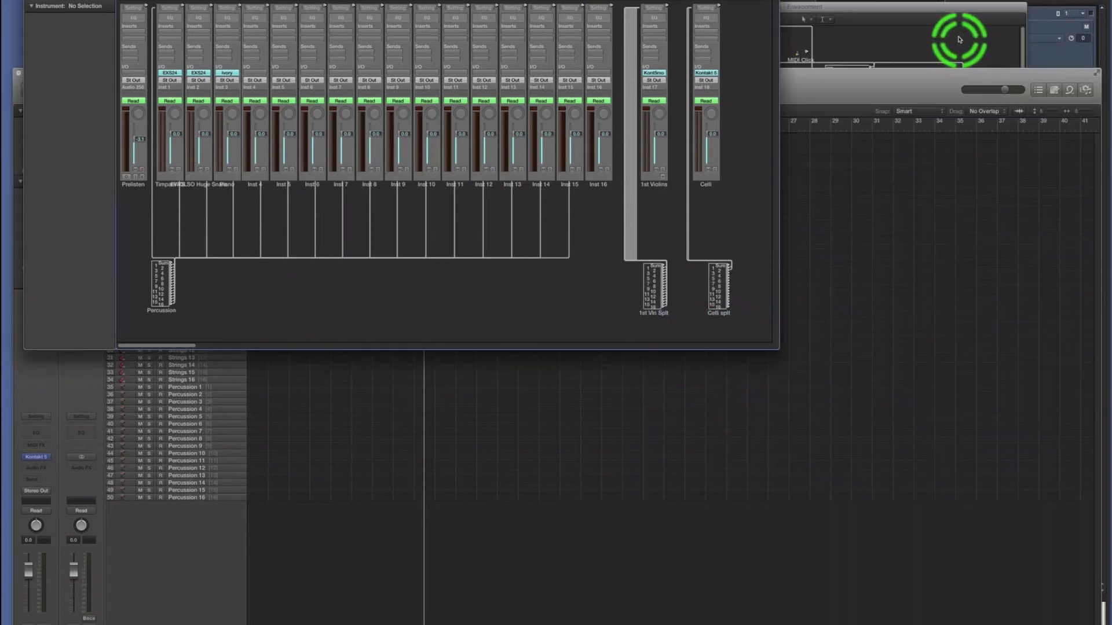
# In the Click & Ports layer, cable the Logic 1st Vln input port to the mixer's 1st Vln Split channel splitter.
pyautogui.click(653, 315)
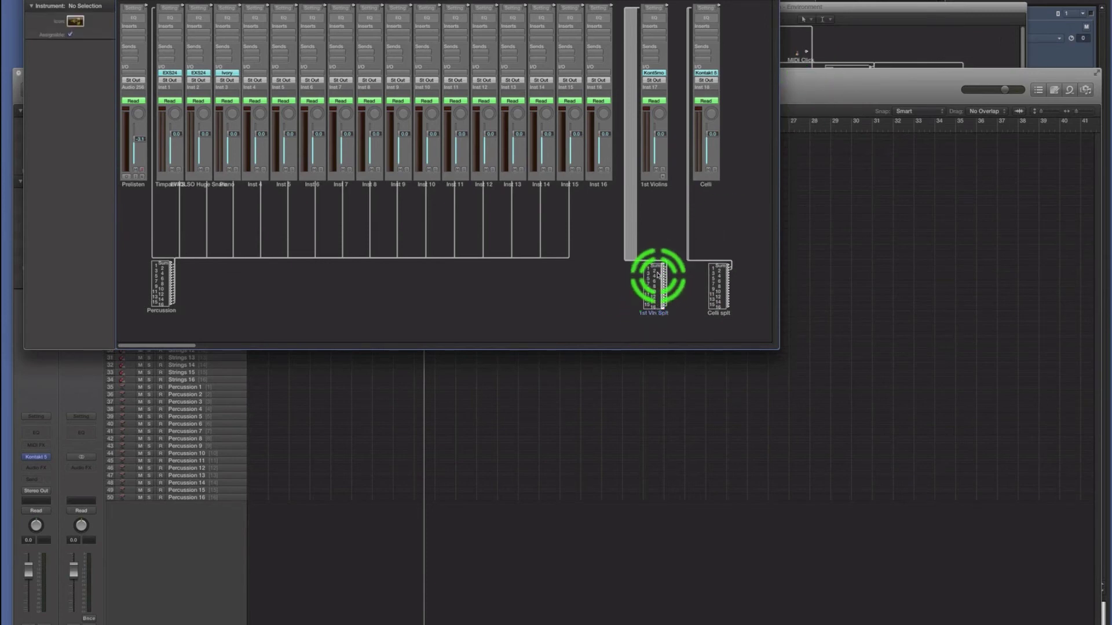
pyautogui.click(831, 15)
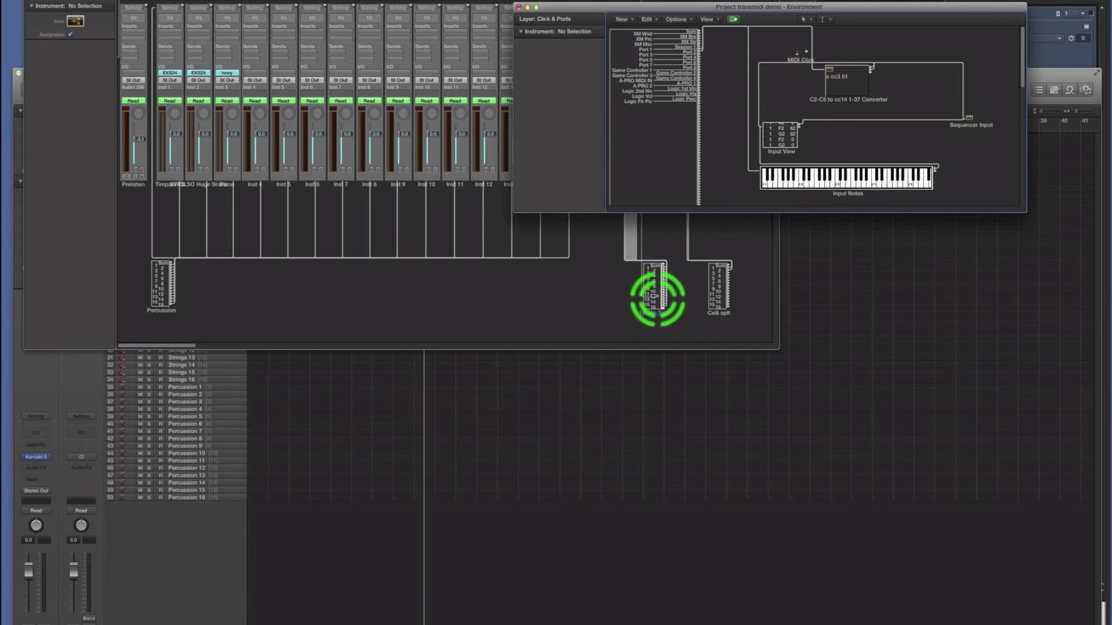
pyautogui.moveTo(654, 296); pyautogui.dragTo(727, 117)
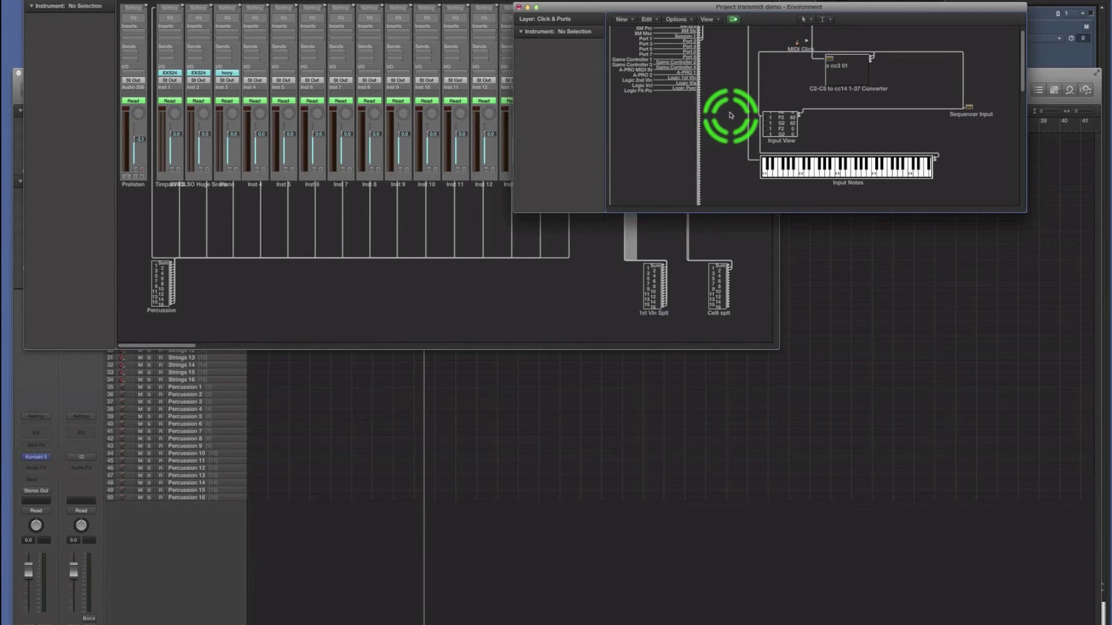
pyautogui.click(699, 81)
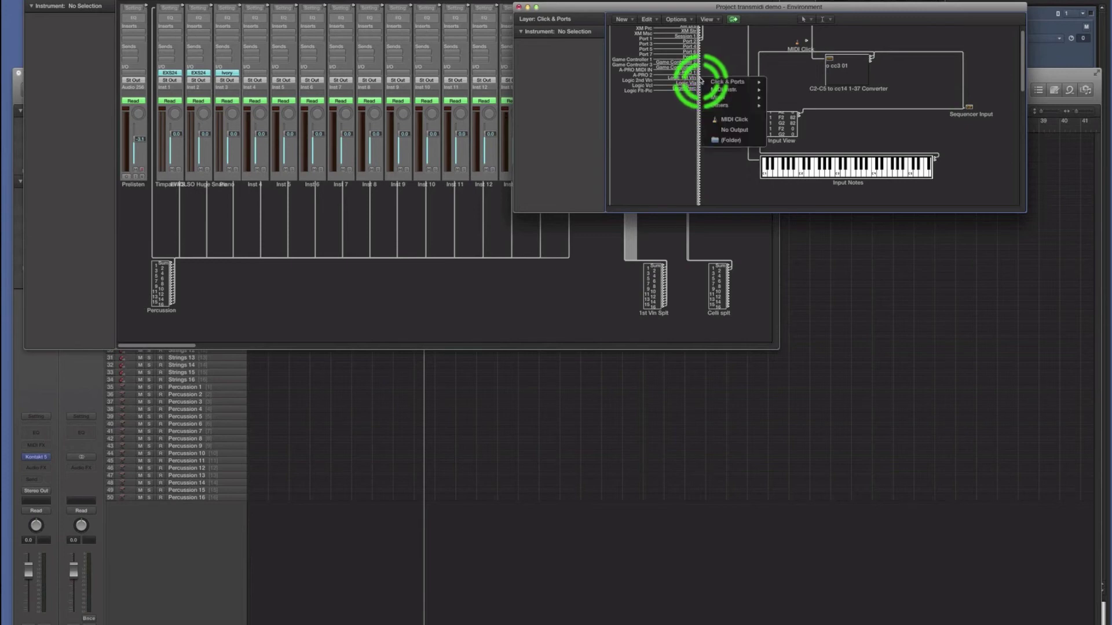
pyautogui.moveTo(702, 80)
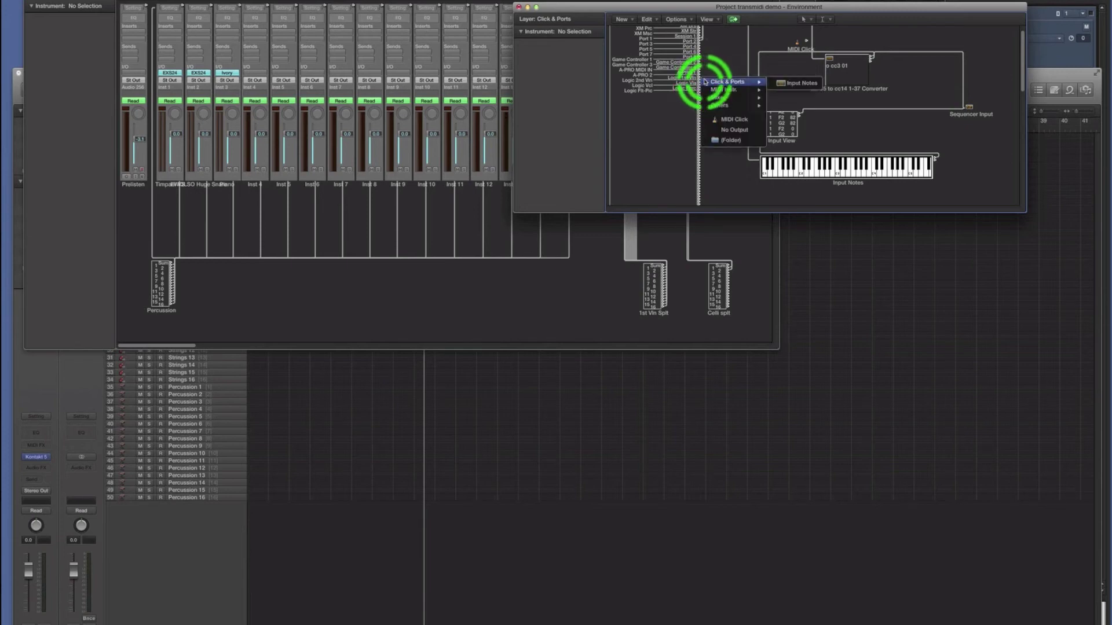
pyautogui.moveTo(707, 104)
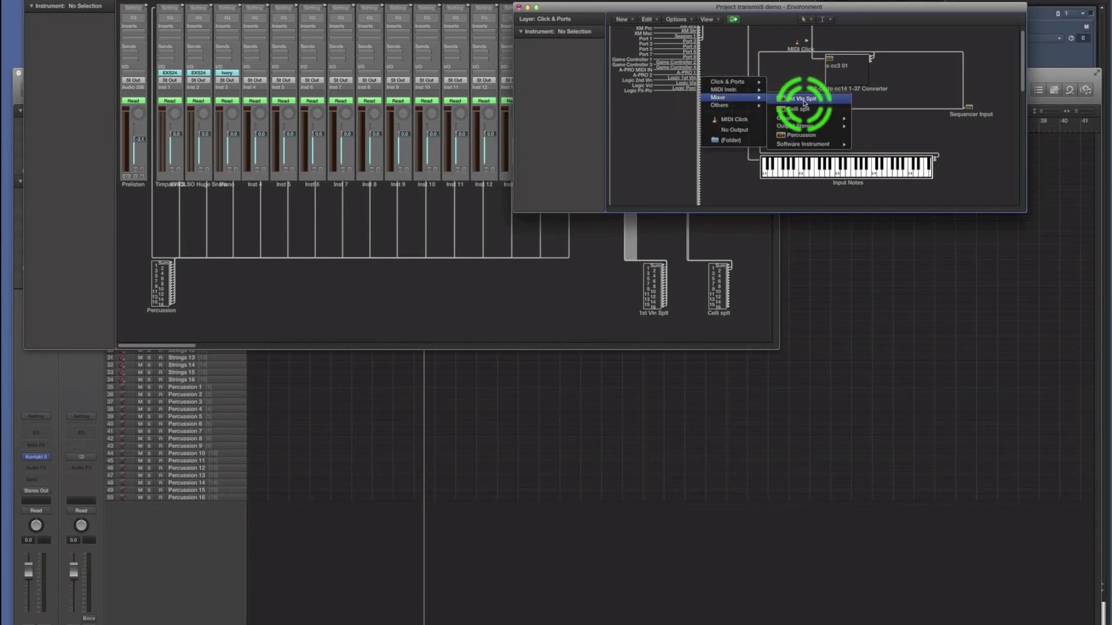
pyautogui.click(802, 100)
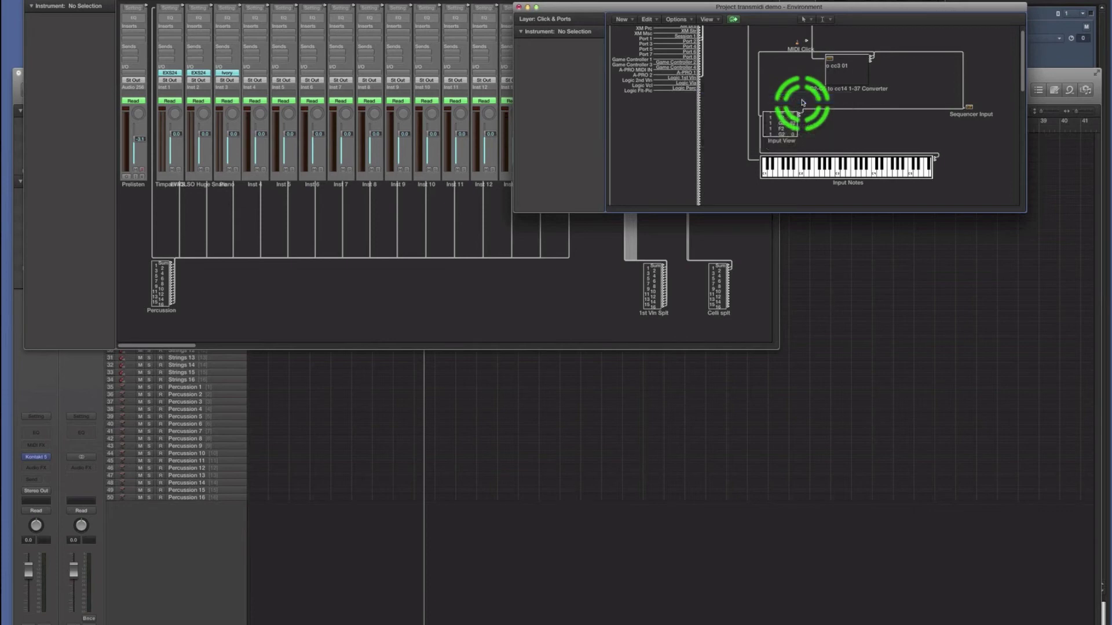
# Identify the Percussion splitter in the mixer and cable the Logic Perc input port to it from the Click & Ports layer.
pyautogui.click(653, 314)
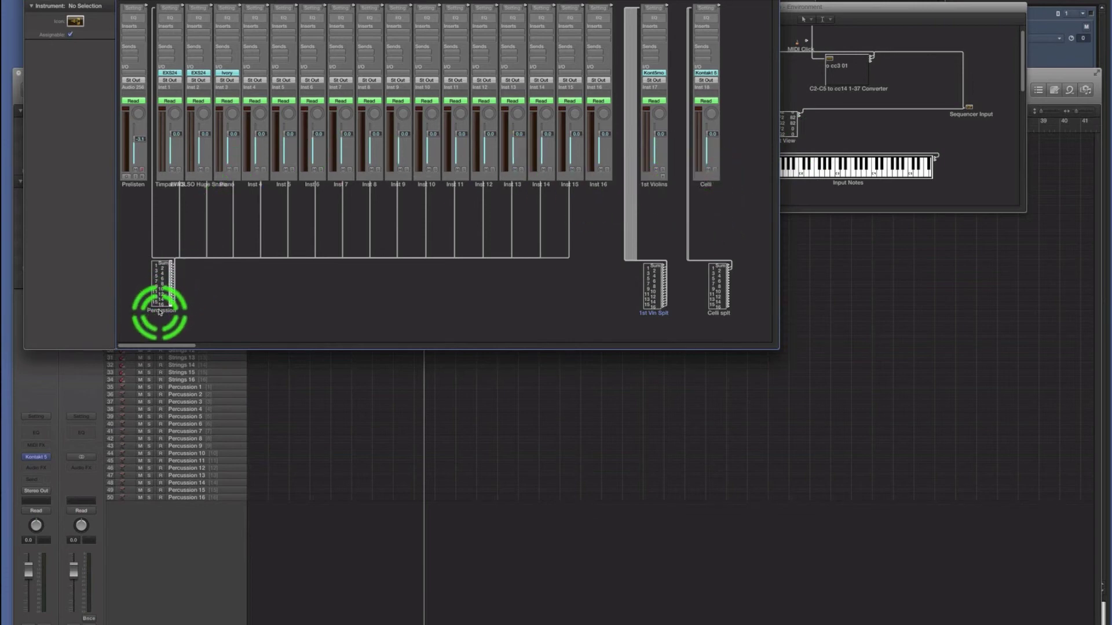
pyautogui.click(159, 311)
pyautogui.click(792, 88)
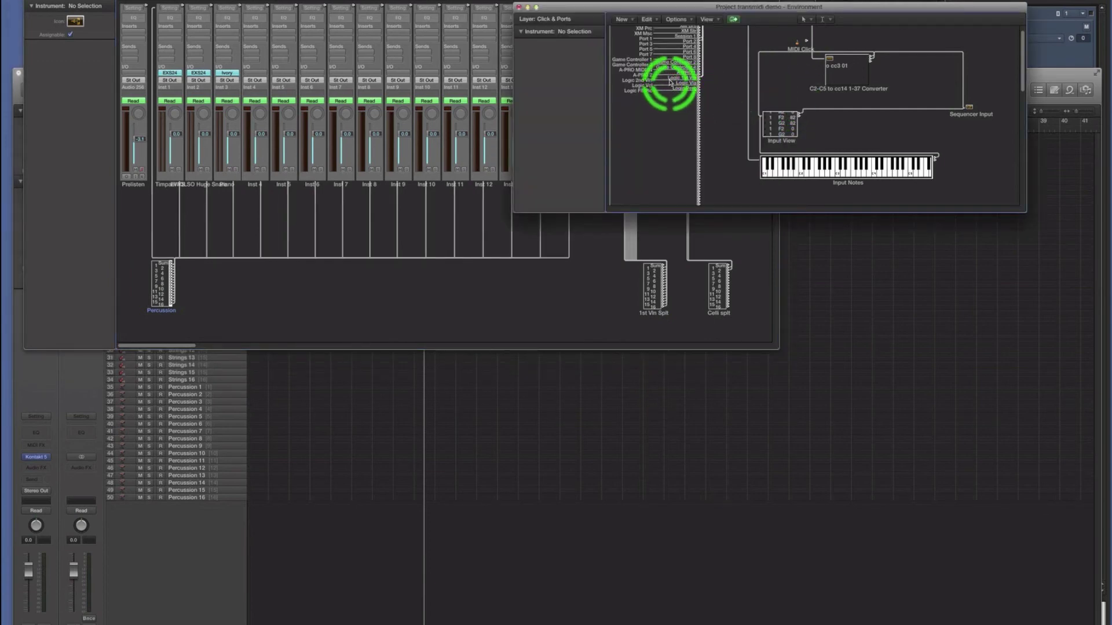
pyautogui.click(701, 90)
pyautogui.moveTo(712, 108)
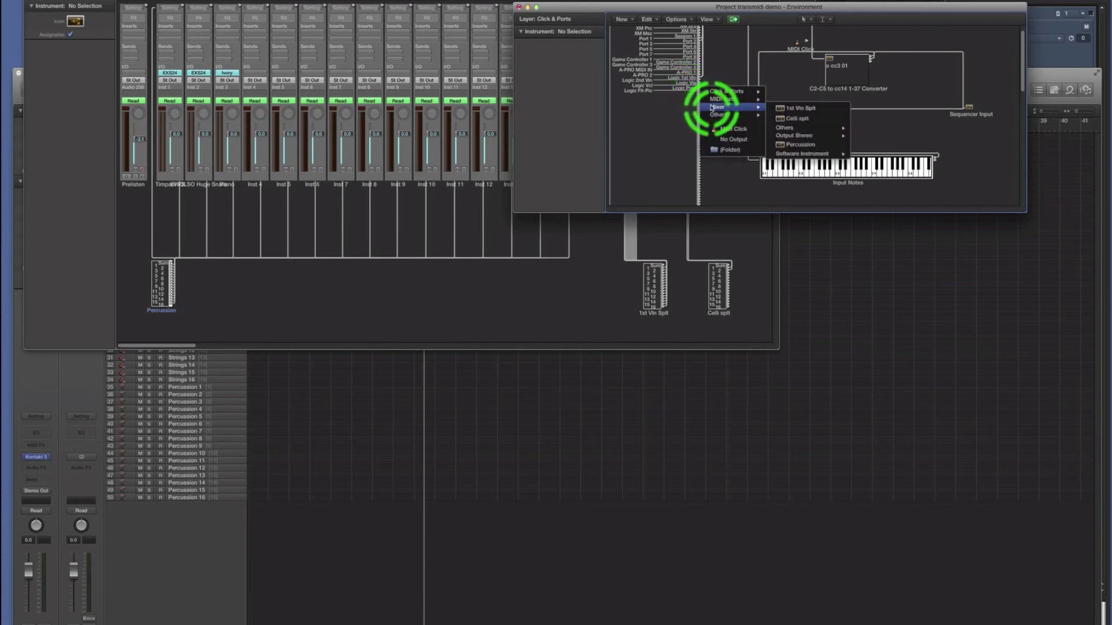
pyautogui.click(774, 122)
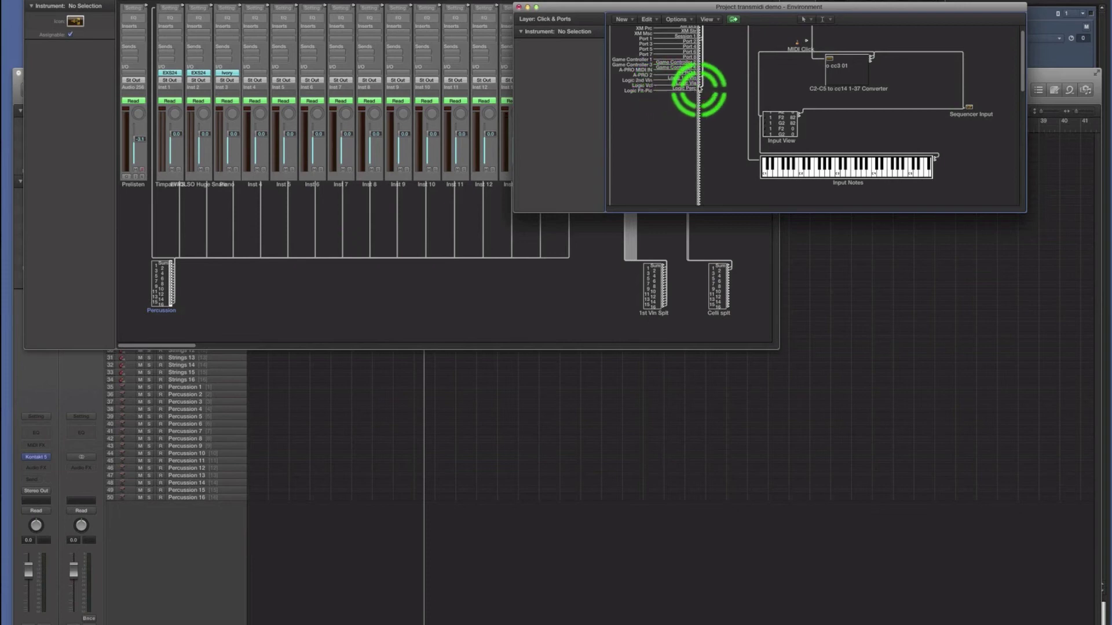
# Cable the Logic Vcl input port to the mixer's Celli splitter.
pyautogui.click(700, 87)
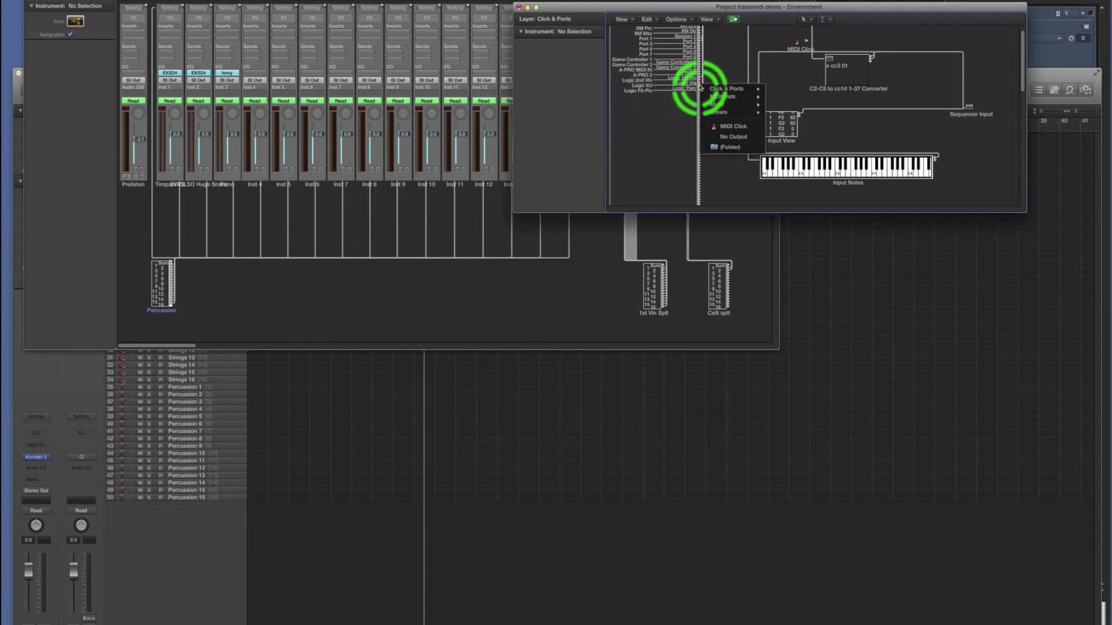
pyautogui.moveTo(717, 105)
pyautogui.click(797, 116)
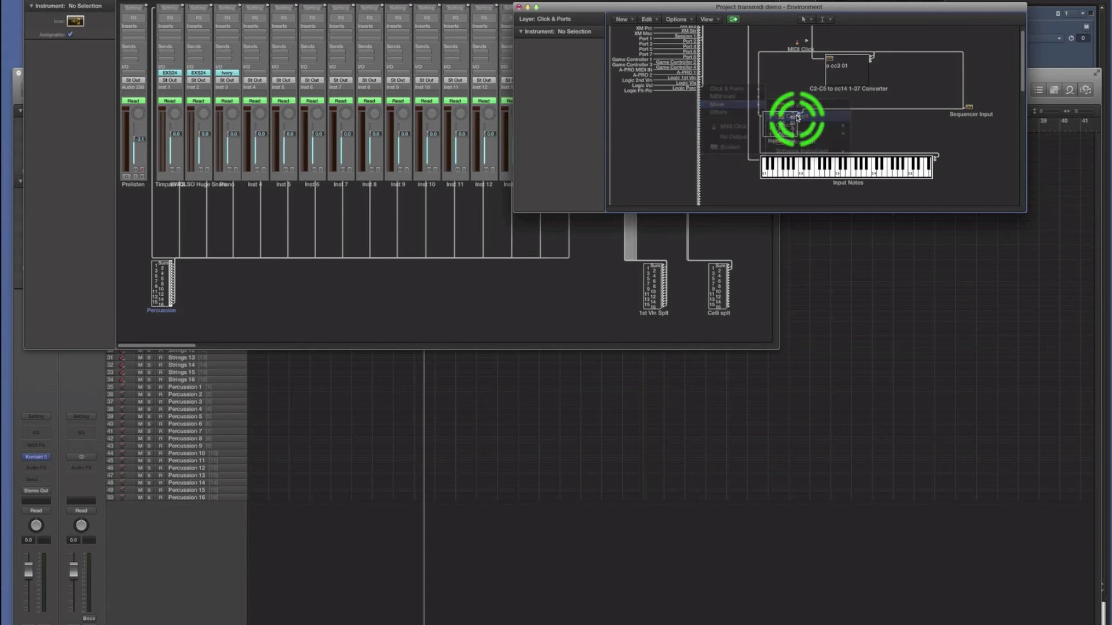
# Bring the Tracks window forward, select the 1st vln track, and narrow and reposition the window below the mixer channel strips.
pyautogui.click(733, 240)
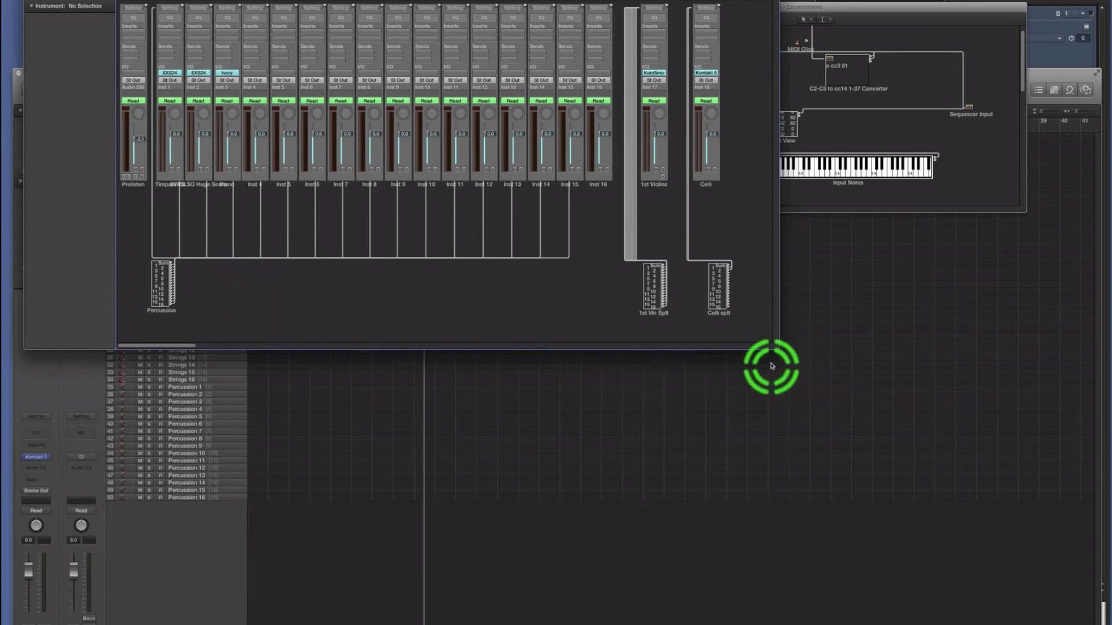
pyautogui.click(734, 546)
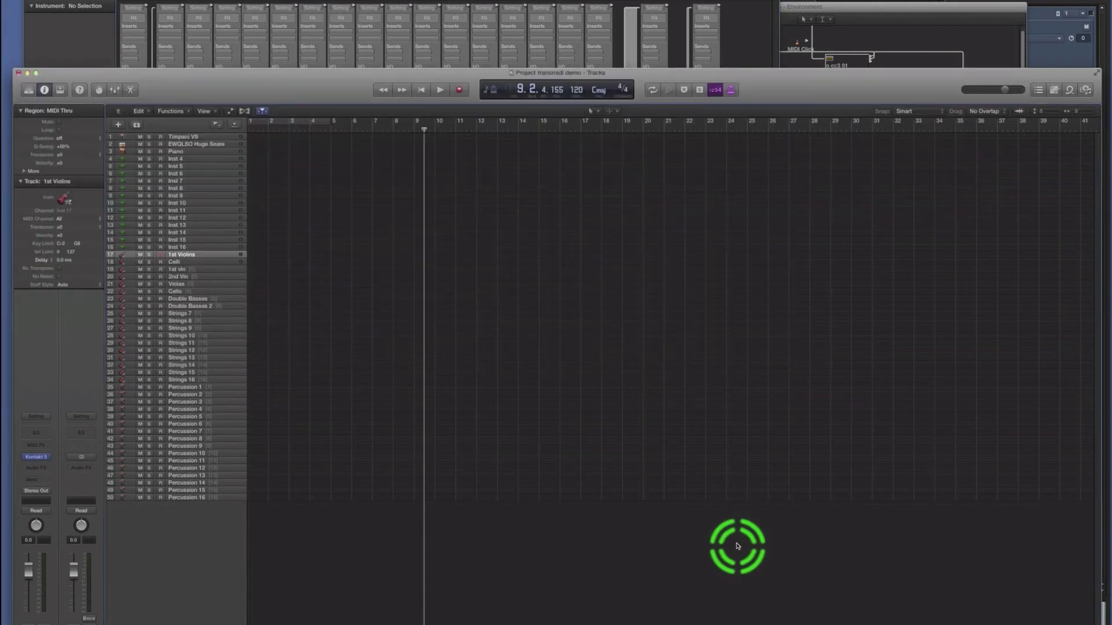
pyautogui.moveTo(674, 88); pyautogui.dragTo(719, 226)
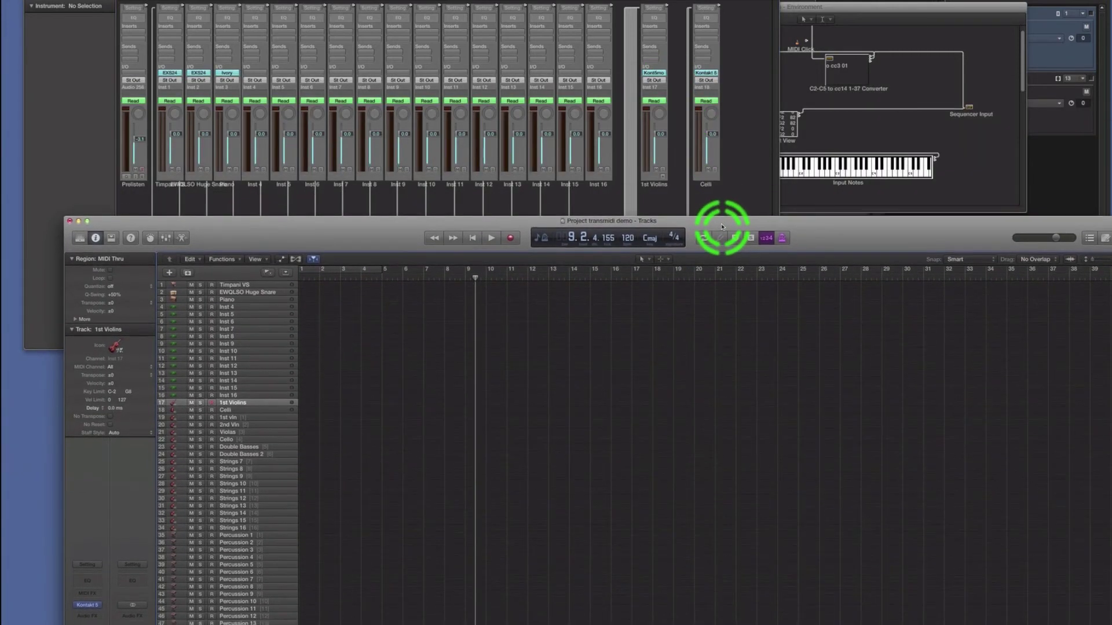
pyautogui.click(227, 418)
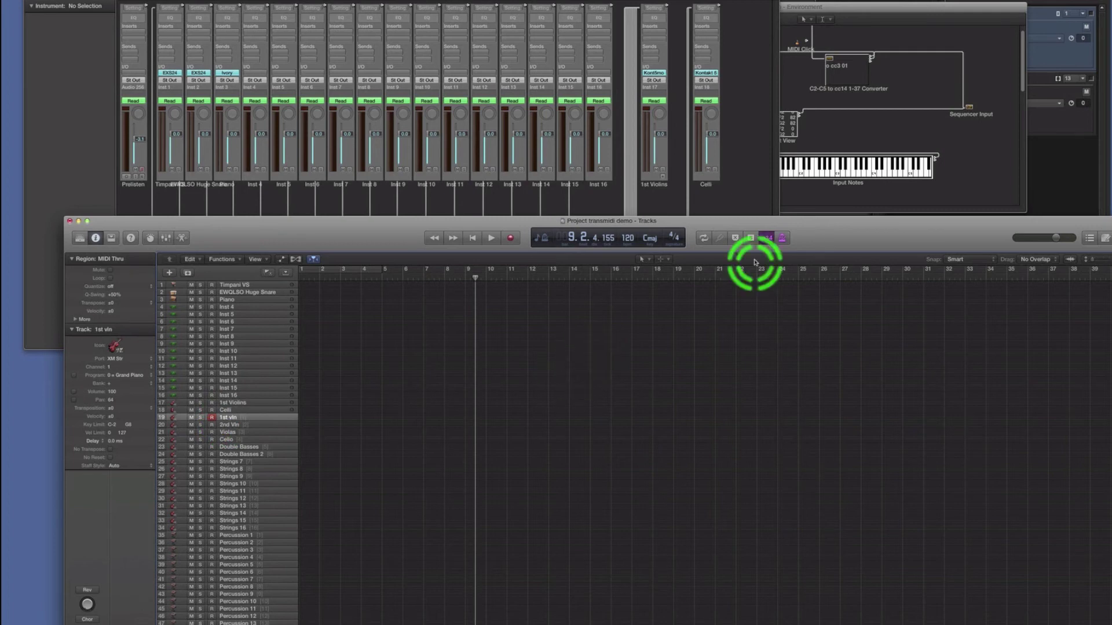
pyautogui.moveTo(905, 233); pyautogui.dragTo(841, 54)
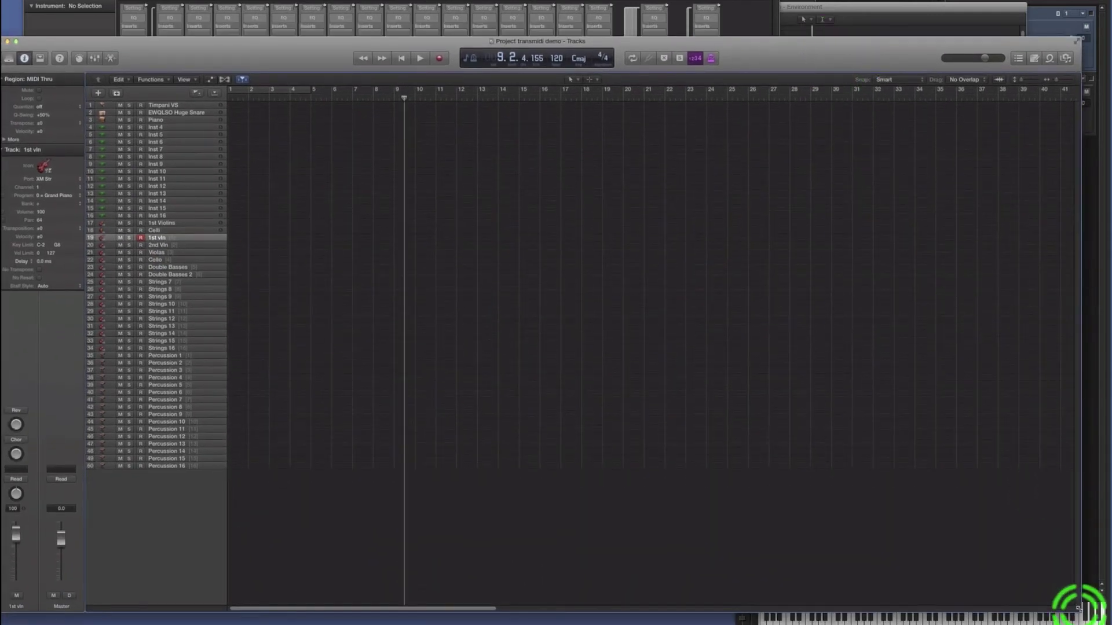
pyautogui.moveTo(1045, 582); pyautogui.dragTo(777, 573)
pyautogui.moveTo(602, 55); pyautogui.dragTo(706, 229)
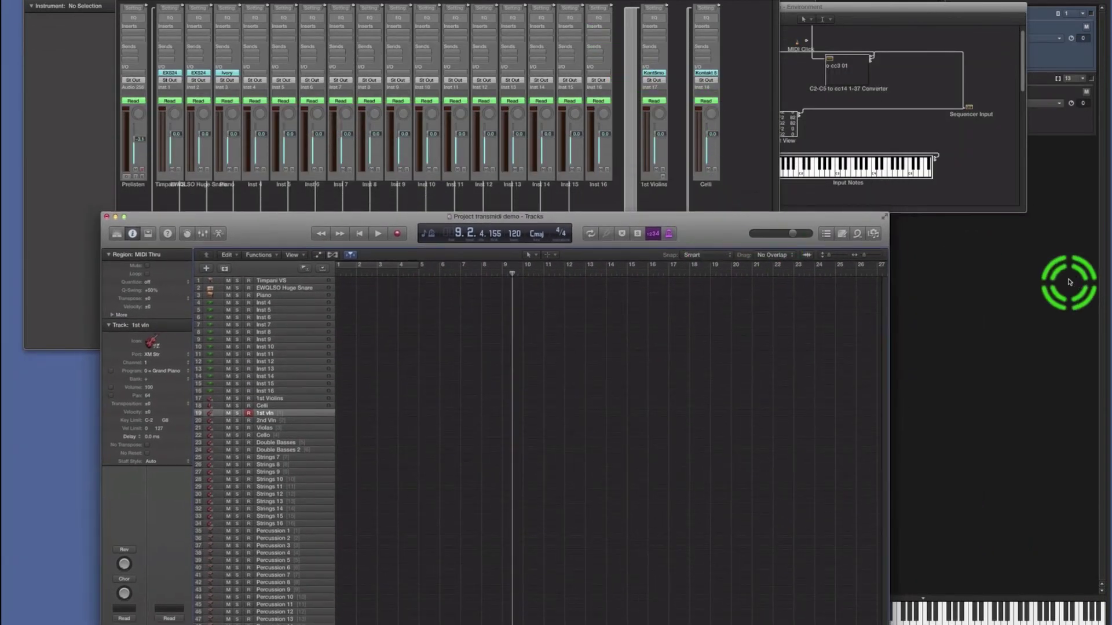
# Show the 1st Violins input's Sustain and Staccato outputs in the MIDI routing app beside Logic's 1st vln track.
pyautogui.click(1084, 269)
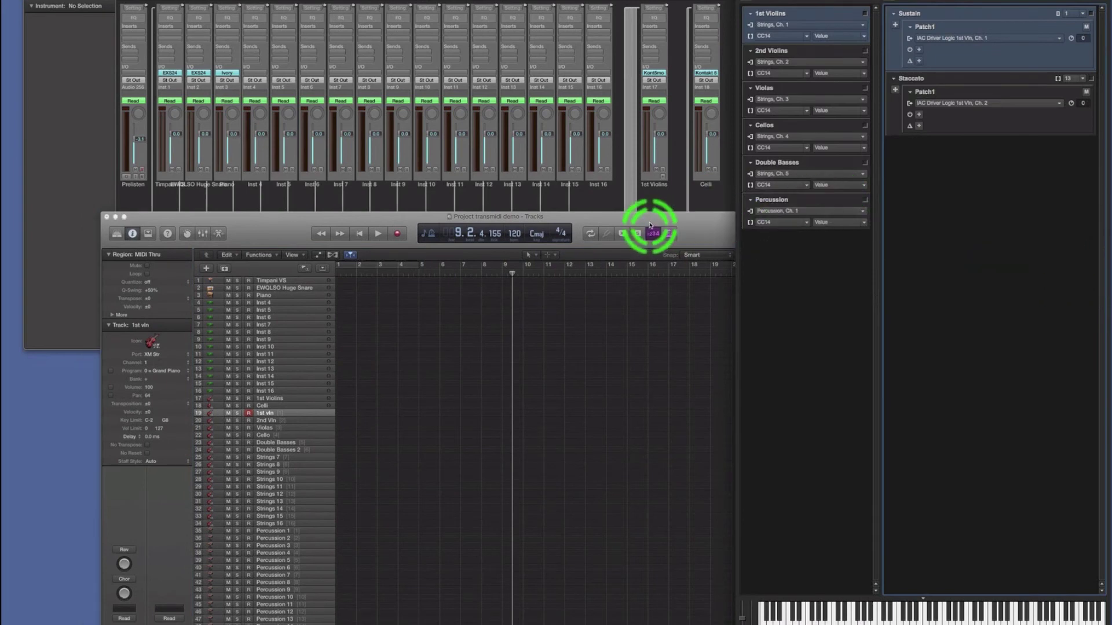
pyautogui.click(650, 225)
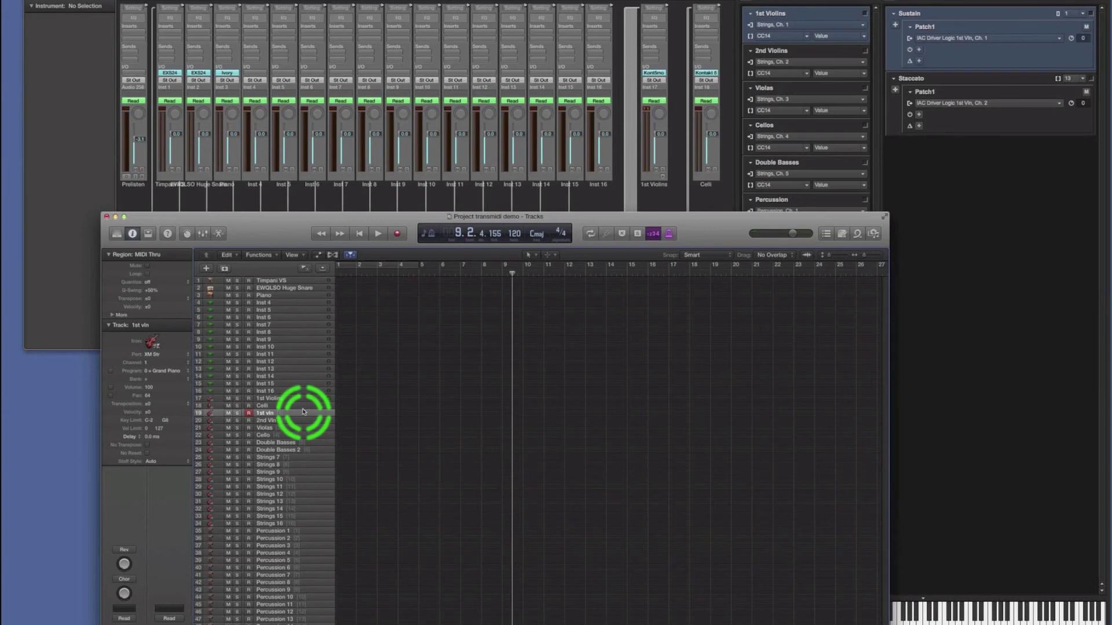
pyautogui.click(964, 104)
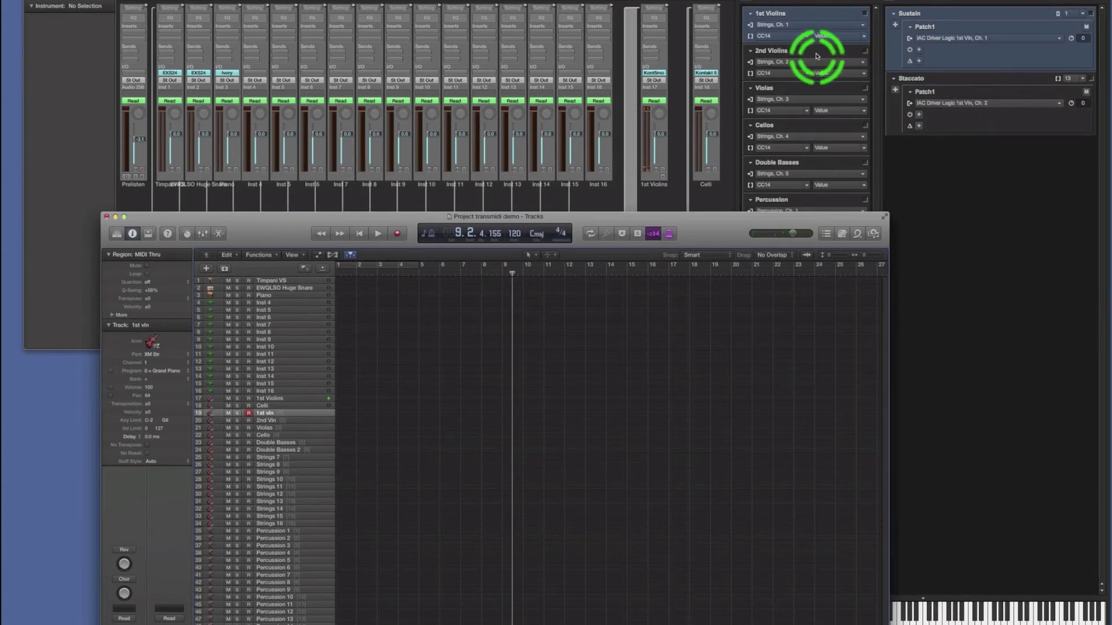
# Select the 2nd Vln track in Logic and show the 2nd Violins input's output in the MIDI routing app.
pyautogui.click(276, 421)
pyautogui.click(616, 278)
pyautogui.click(786, 70)
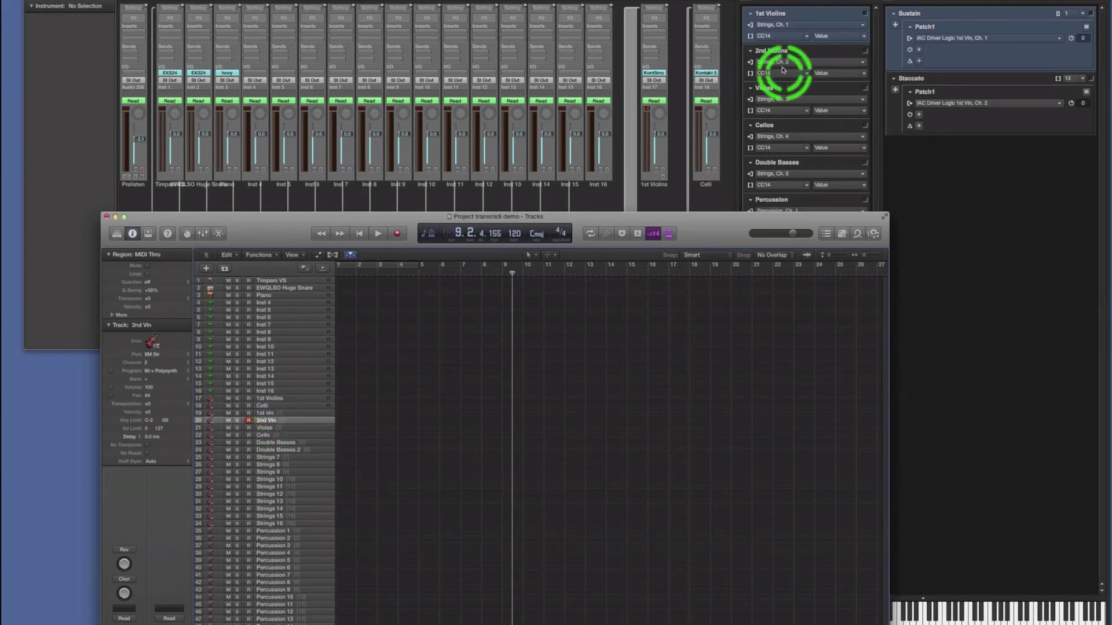
pyautogui.click(790, 50)
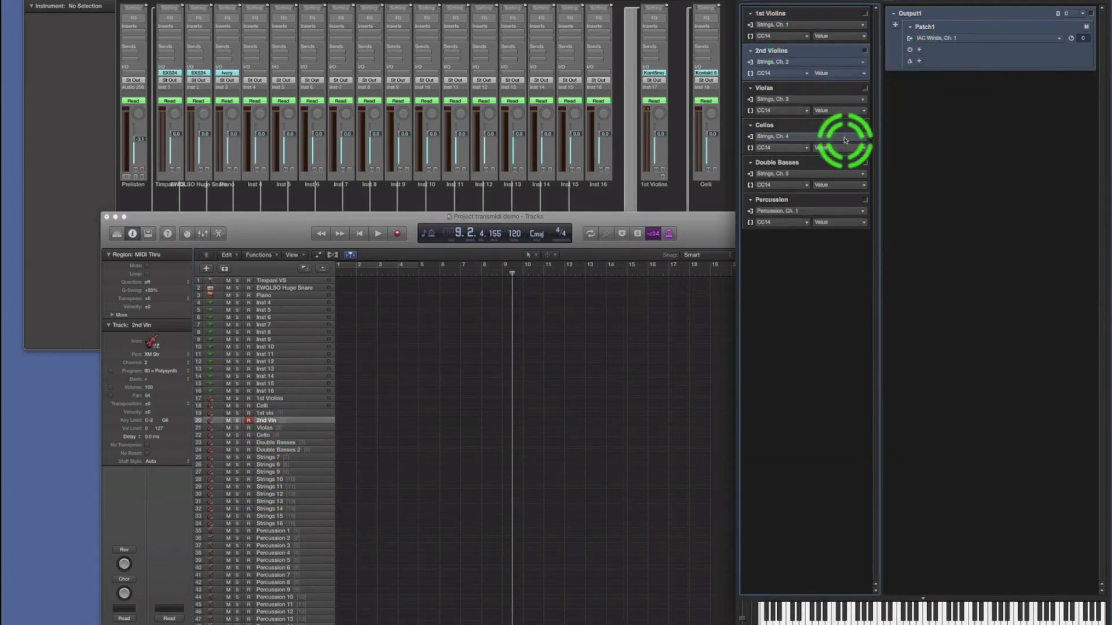
# Select Logic's Percussion 1 track, uncover the mixer's cabling, and check the Percussion input's outputs in the MIDI routing app.
pyautogui.click(413, 220)
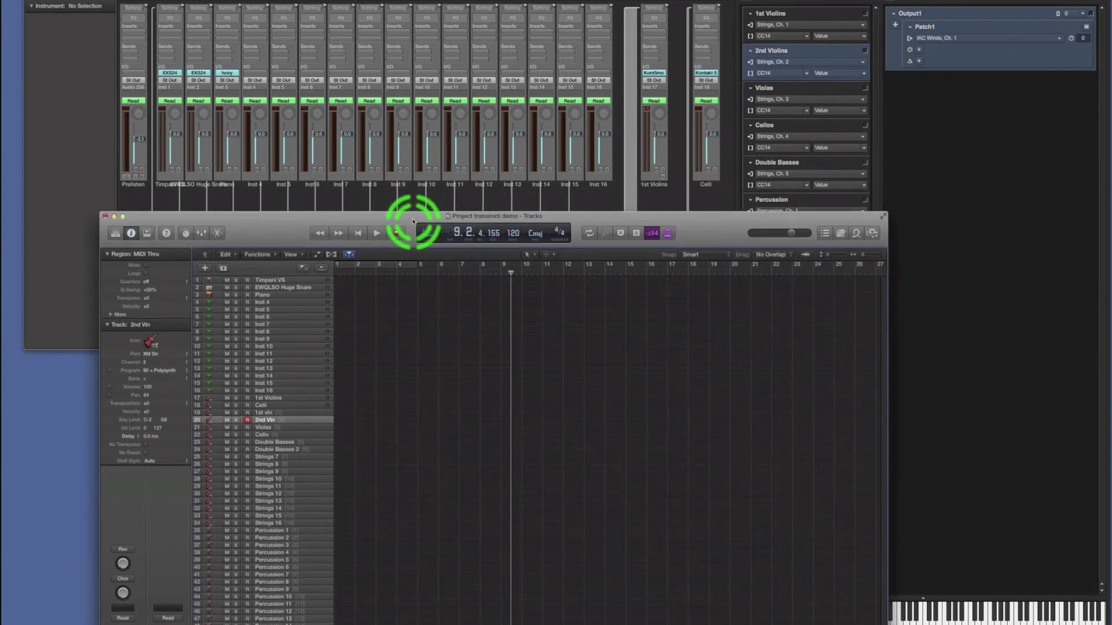
pyautogui.click(264, 435)
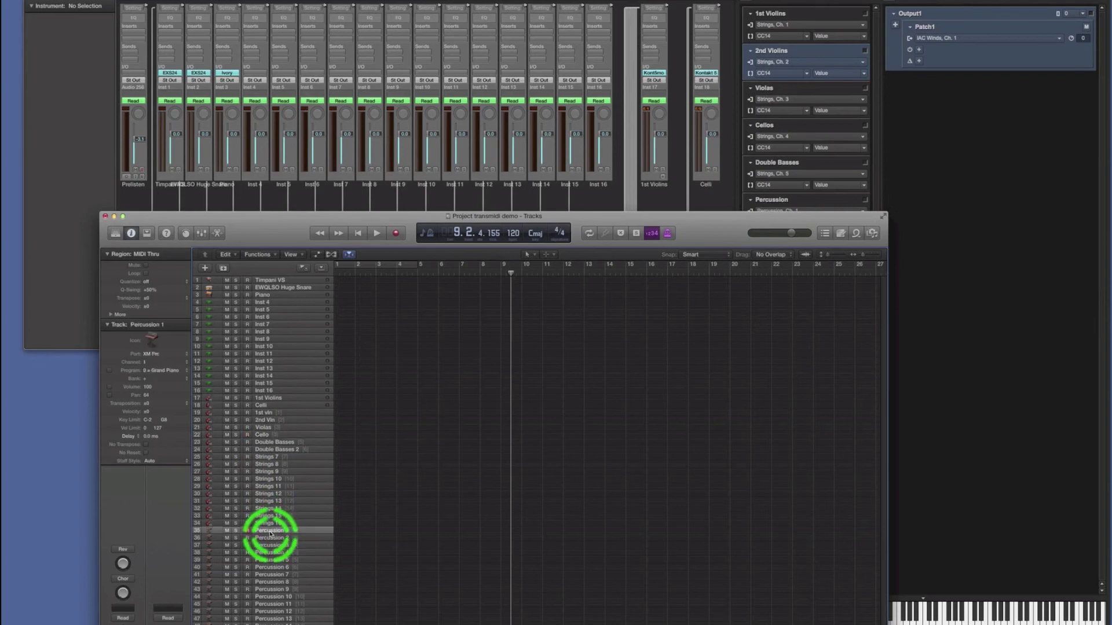
pyautogui.click(186, 375)
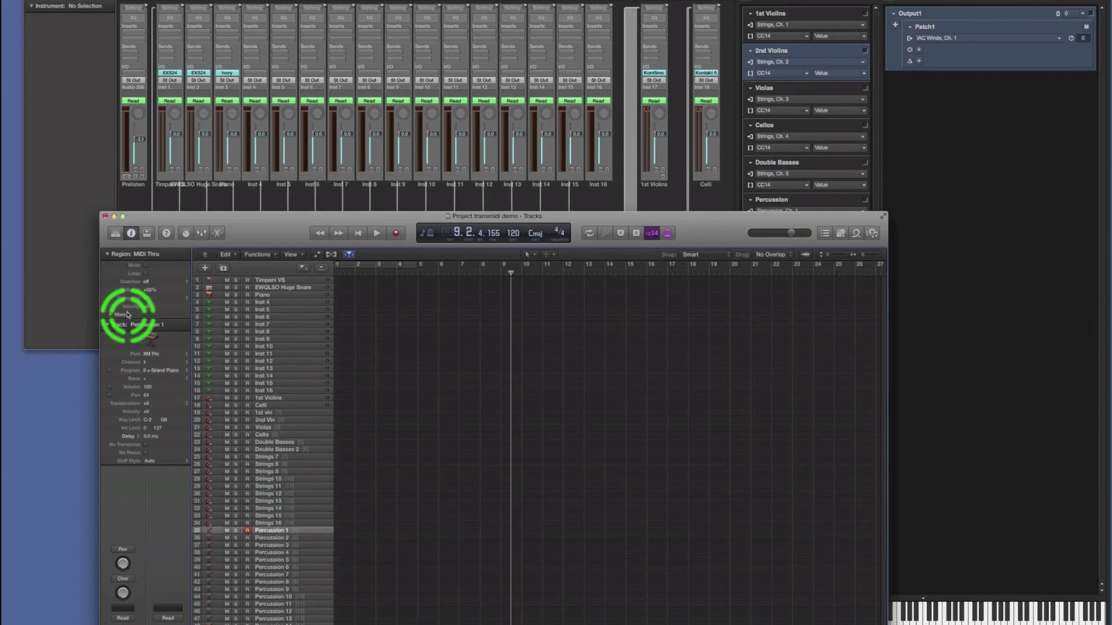
pyautogui.moveTo(574, 220); pyautogui.dragTo(558, 286)
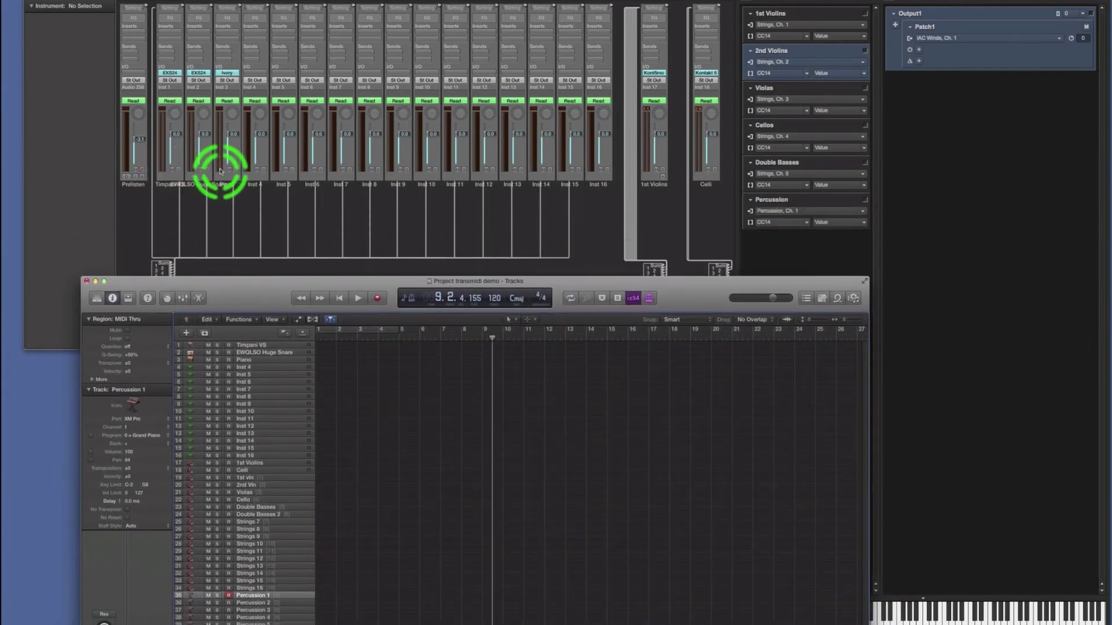
pyautogui.click(786, 201)
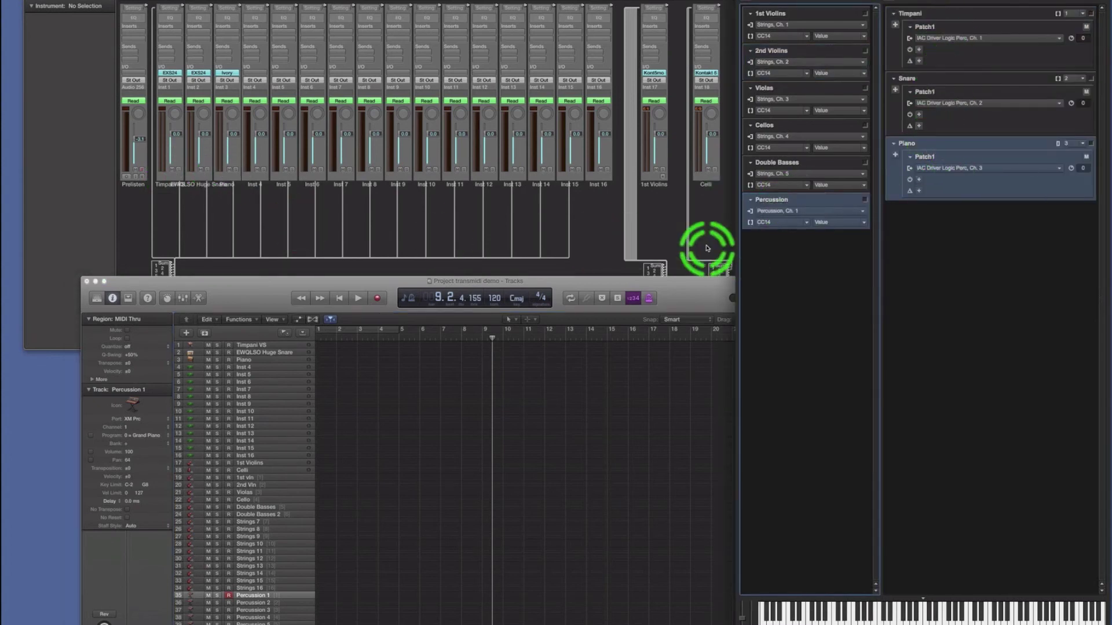
pyautogui.click(388, 283)
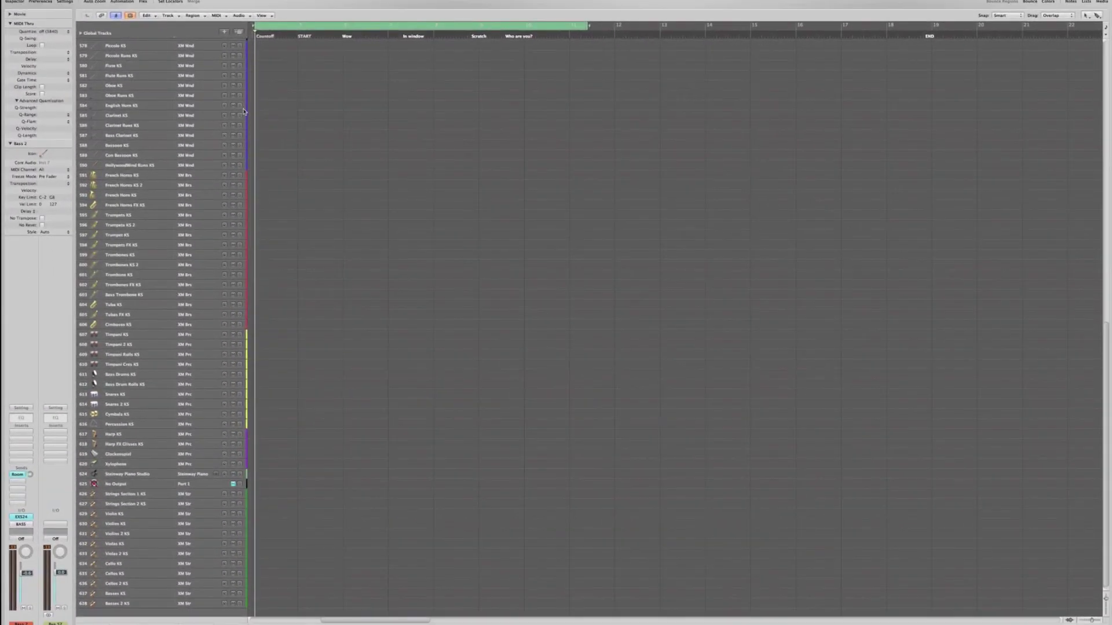
# Examine the full template's keyswitch tracks one by one, from Piccolo KS down through brass, percussion and strings to Basses 2 KS.
pyautogui.click(152, 47)
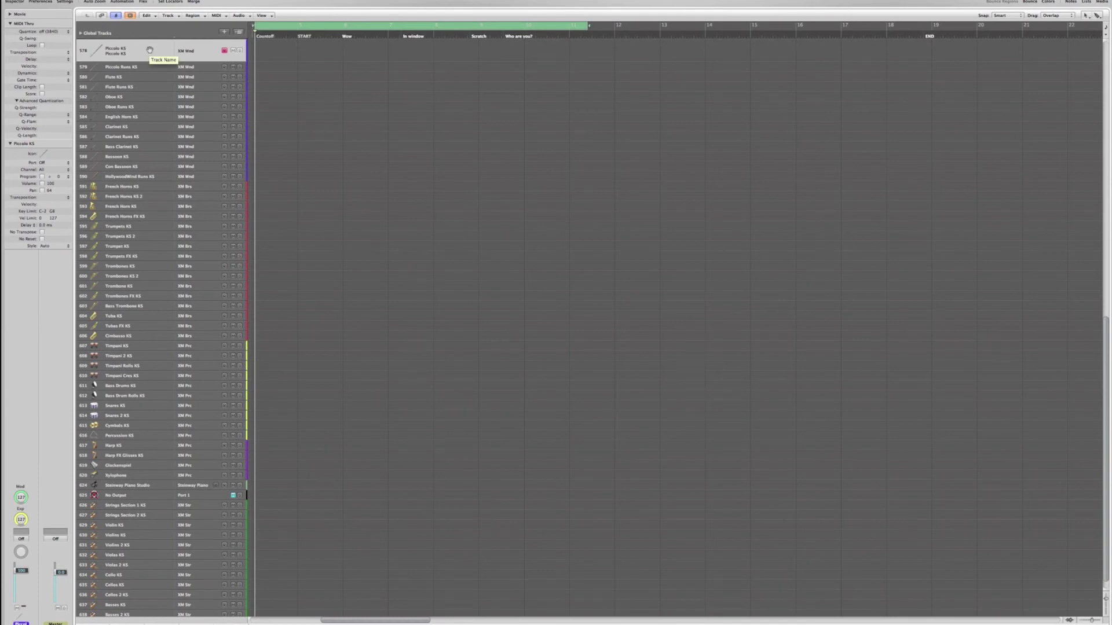
pyautogui.press('Down')
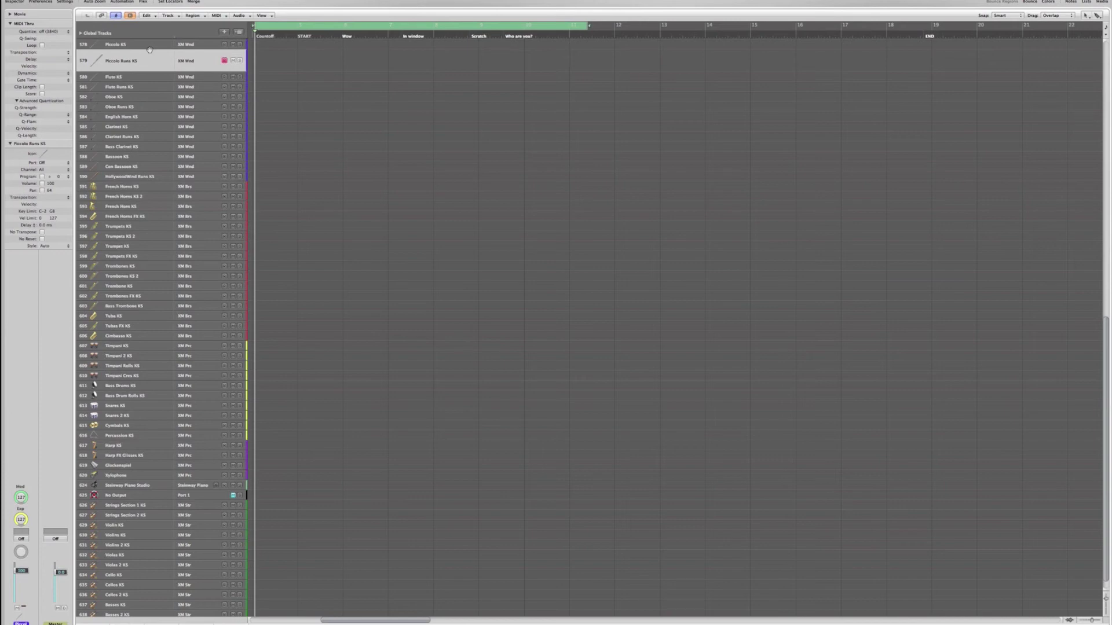
pyautogui.press('Down')
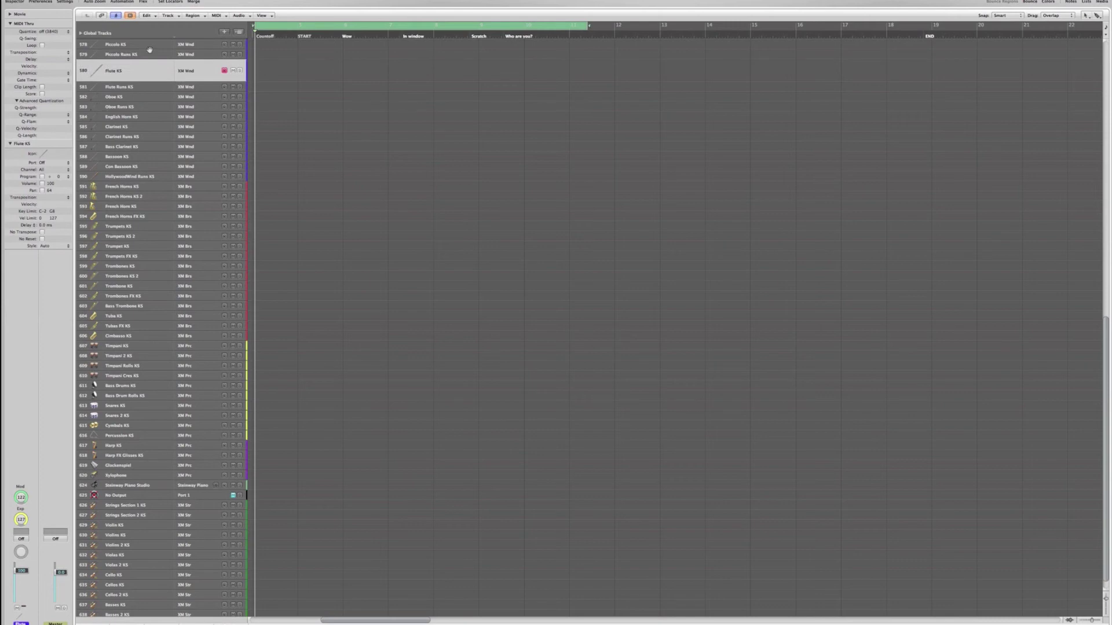
pyautogui.press('Down')
pyautogui.press('Down')
pyautogui.press('Down')
pyautogui.press('Down')
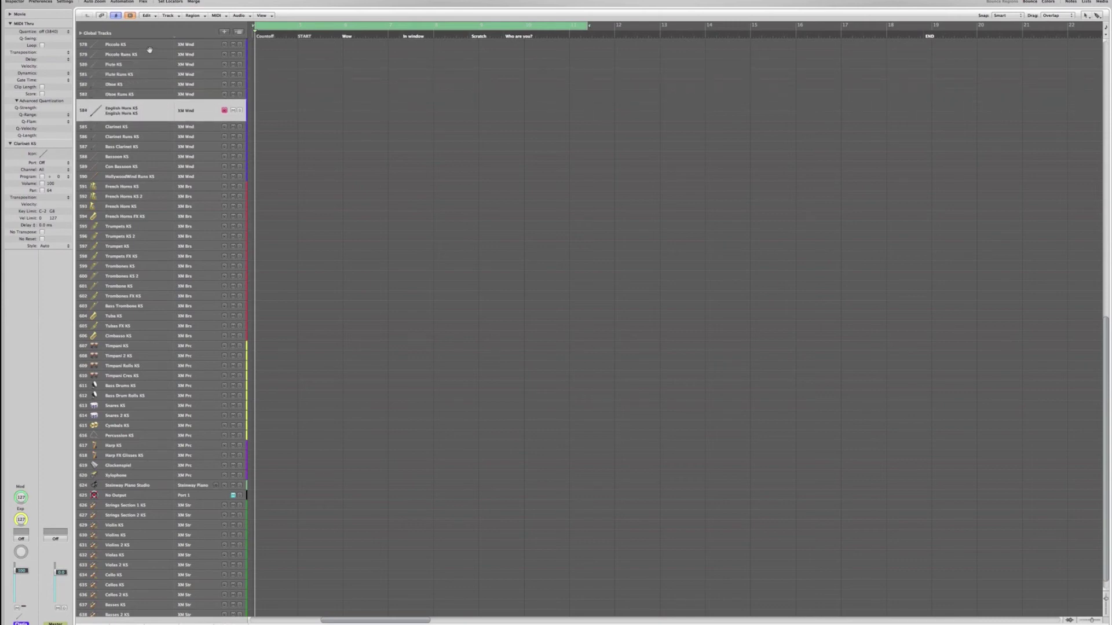
pyautogui.press('Down')
pyautogui.press('Down')
pyautogui.press('Down')
pyautogui.press('Down')
pyautogui.press('Down')
pyautogui.press('Down')
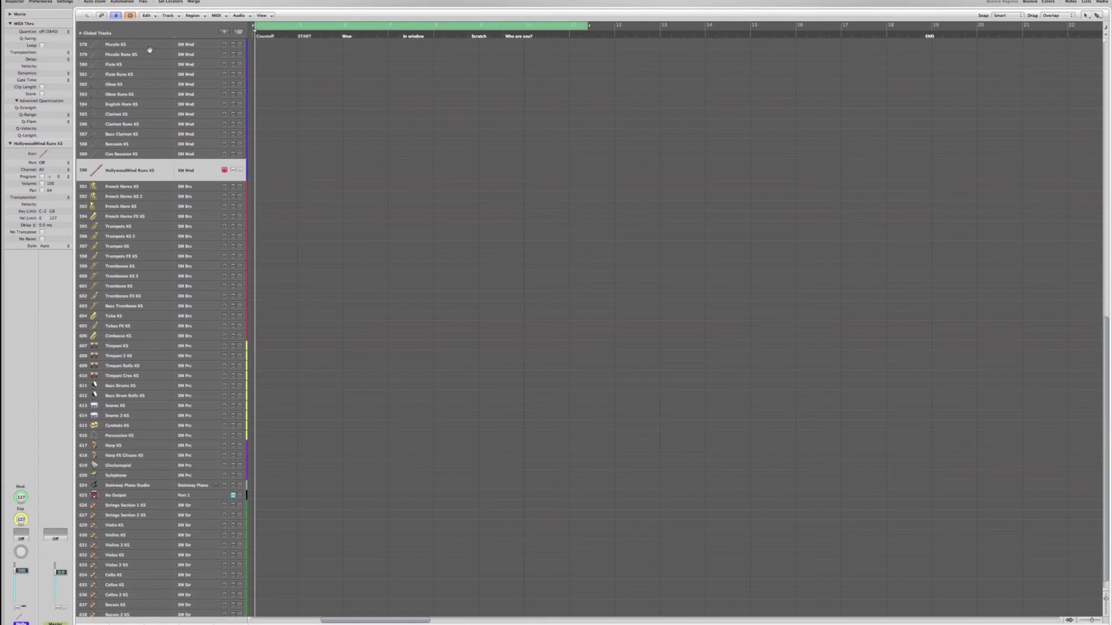
pyautogui.press('Down')
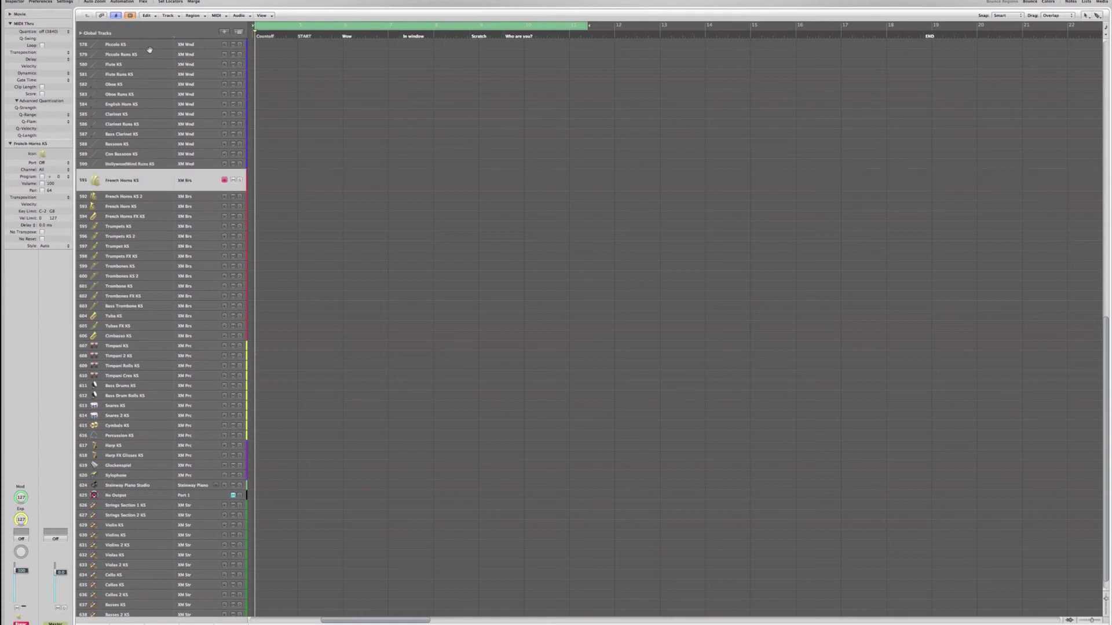
pyautogui.press('Down')
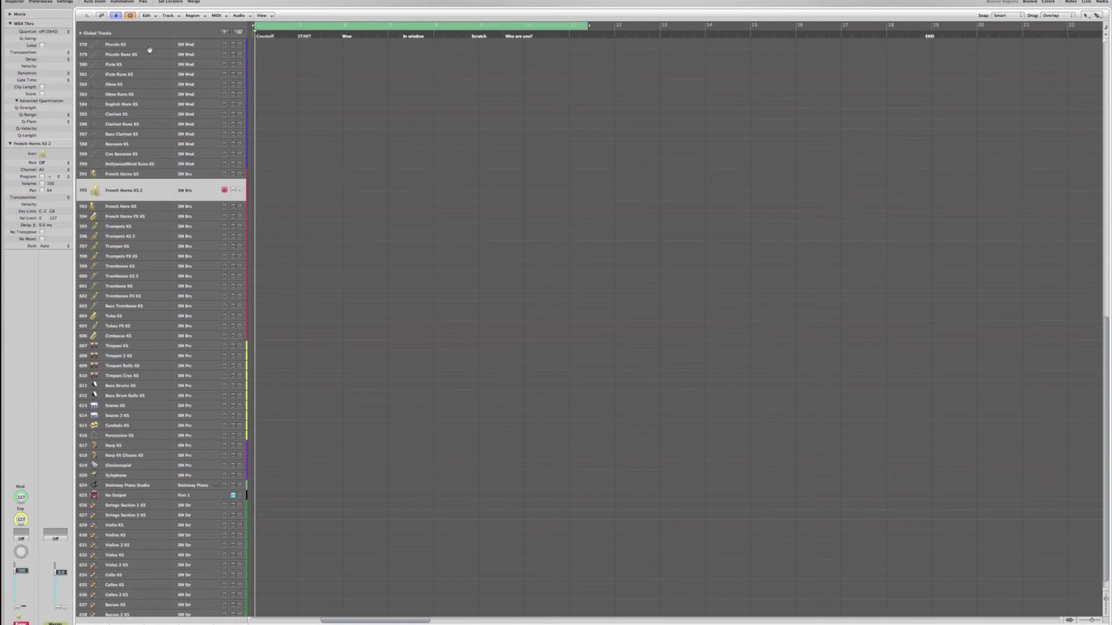
pyautogui.press('Down')
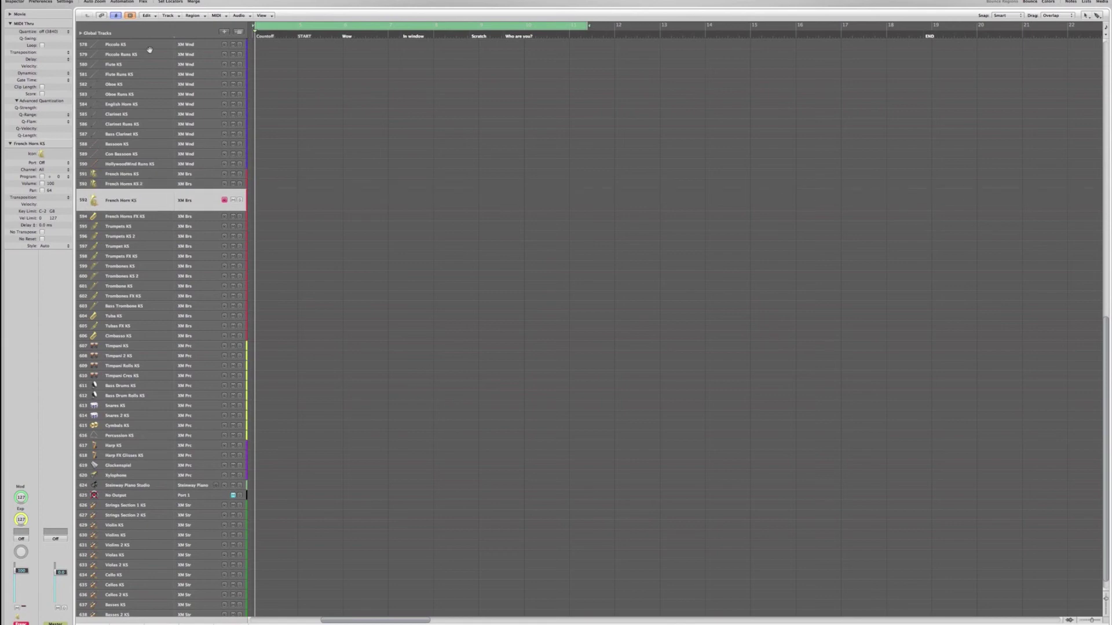
pyautogui.press('Down')
pyautogui.press('Down')
pyautogui.press('Down')
pyautogui.press('Down')
pyautogui.press('Down')
pyautogui.press('Down')
pyautogui.press('Down')
pyautogui.press('Down')
pyautogui.press('Down')
pyautogui.press('Down')
pyautogui.press('Down')
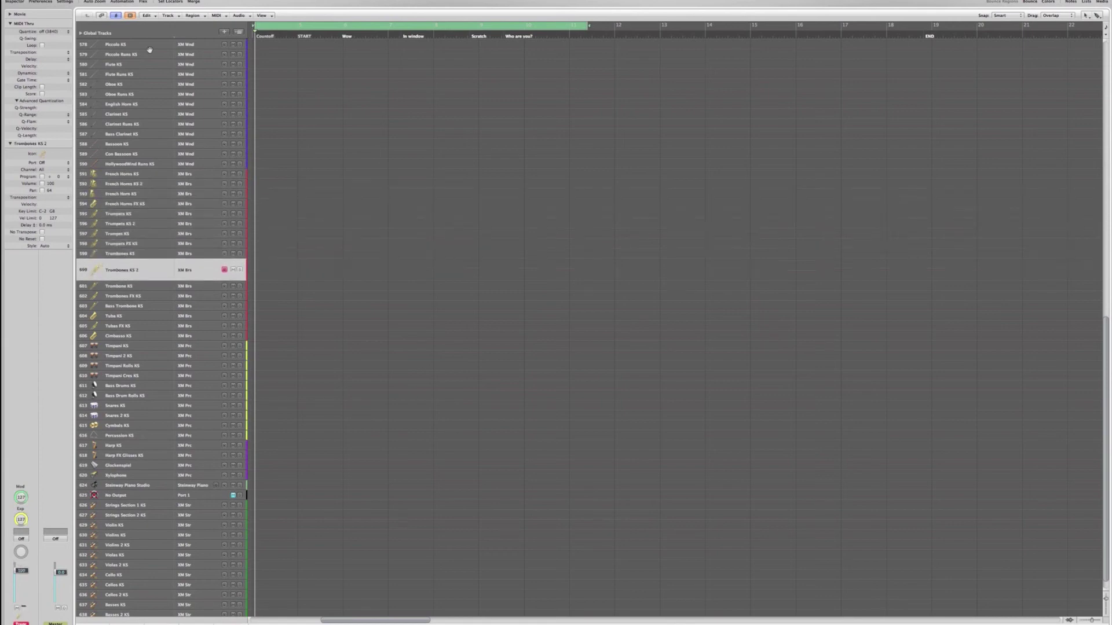
pyautogui.press('Down')
pyautogui.press('Down')
pyautogui.press('Down')
pyautogui.press('Down')
pyautogui.press('Down')
pyautogui.press('Down')
pyautogui.press('Down')
pyautogui.press('Down')
pyautogui.press('Down')
pyautogui.press('Down')
pyautogui.press('Down')
pyautogui.press('Down')
pyautogui.press('Down')
pyautogui.press('Down')
pyautogui.press('Down')
pyautogui.press('Down')
pyautogui.press('Down')
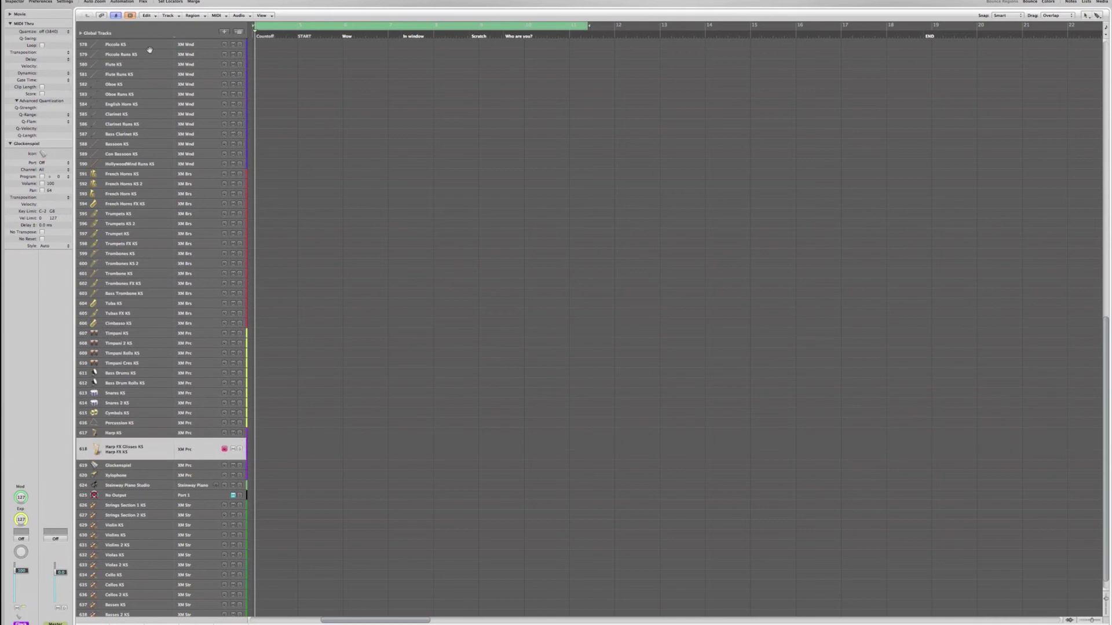
pyautogui.press('Down')
pyautogui.press('Down')
pyautogui.press('Down')
pyautogui.press('Down')
pyautogui.press('Down')
pyautogui.press('Down')
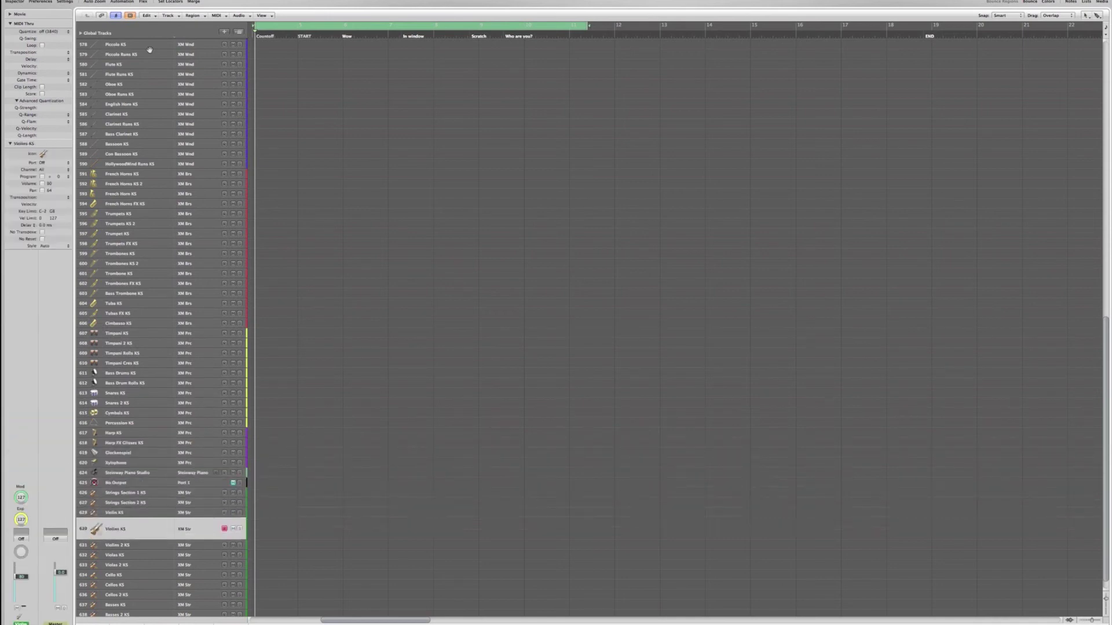
pyautogui.press('Down')
pyautogui.press('Down')
pyautogui.press('Down')
pyautogui.press('Down')
pyautogui.press('Down')
pyautogui.press('Down')
pyautogui.press('Down')
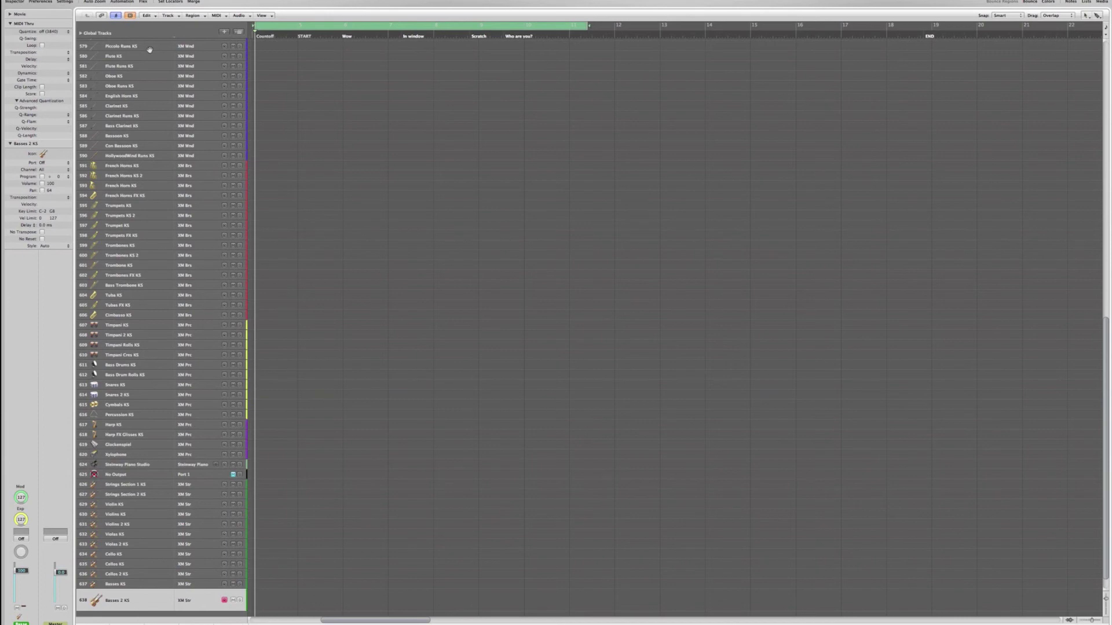
# Select the Strings Section 1 KS track at the start of the strings group.
pyautogui.press('Up')
pyautogui.press('Up')
pyautogui.press('Up')
pyautogui.press('Up')
pyautogui.press('Up')
pyautogui.press('Up')
pyautogui.press('Up')
pyautogui.press('Up')
pyautogui.press('Up')
pyautogui.press('Up')
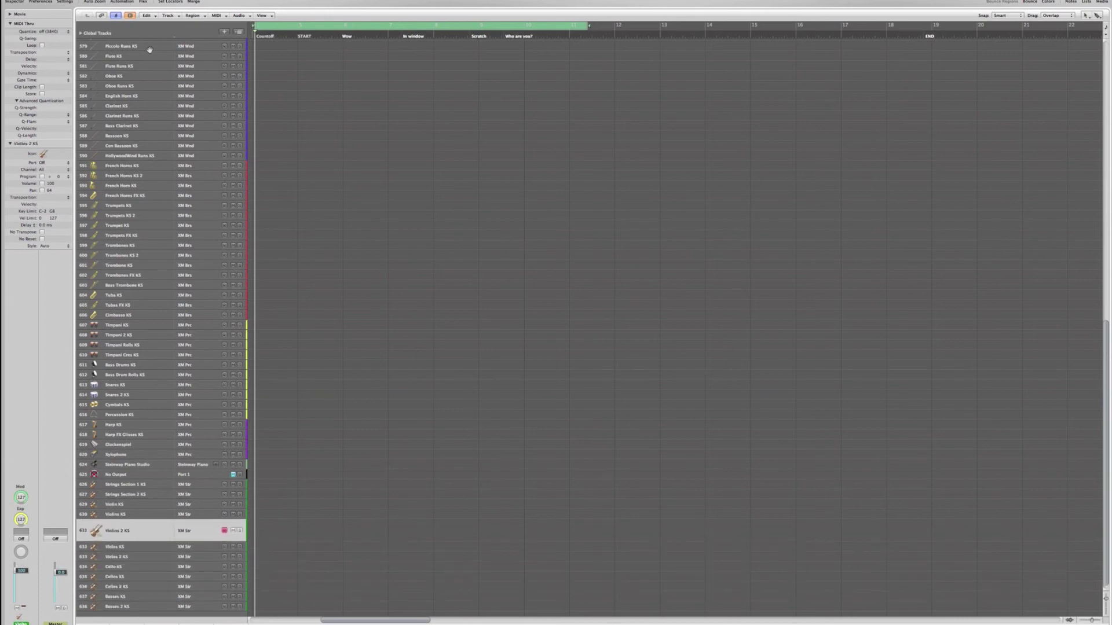
pyautogui.press('Up')
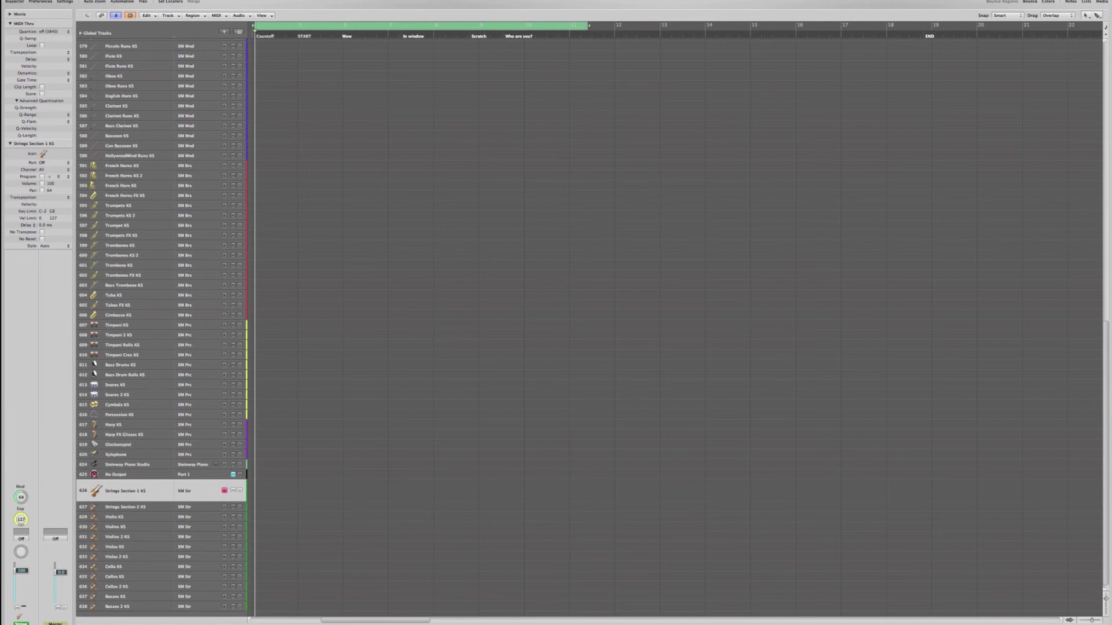
# Open the Environment's TRMX KS Instruments layer for the Strings Section 1 KS track and reposition the window to show its cabling.
pyautogui.press('super+8')
pyautogui.moveTo(486, 286); pyautogui.dragTo(946, 624)
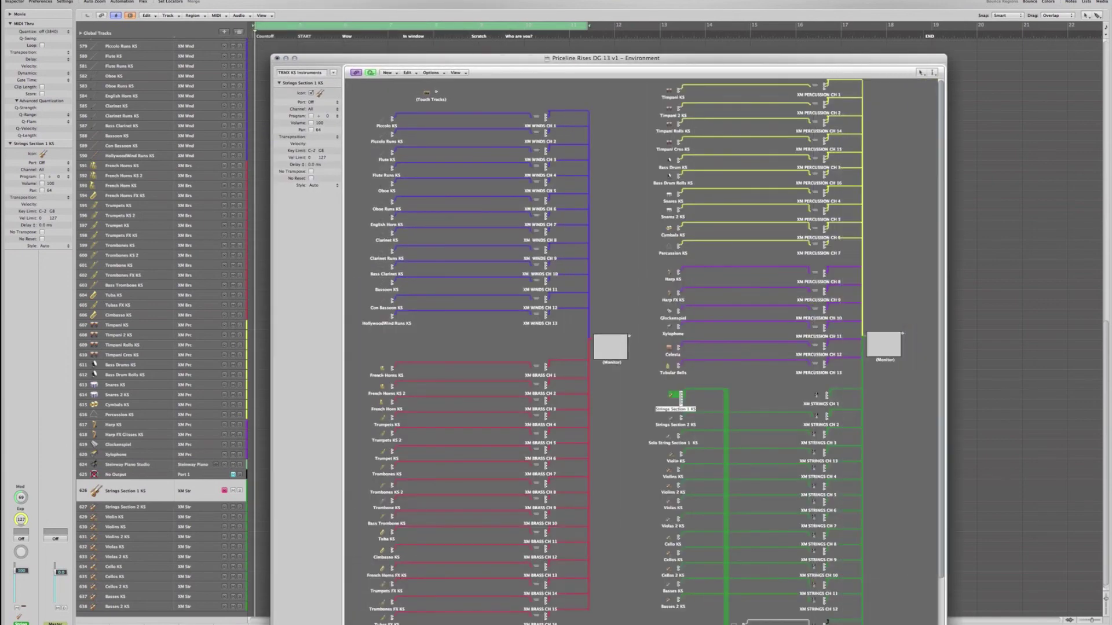
pyautogui.moveTo(584, 63); pyautogui.dragTo(572, 2)
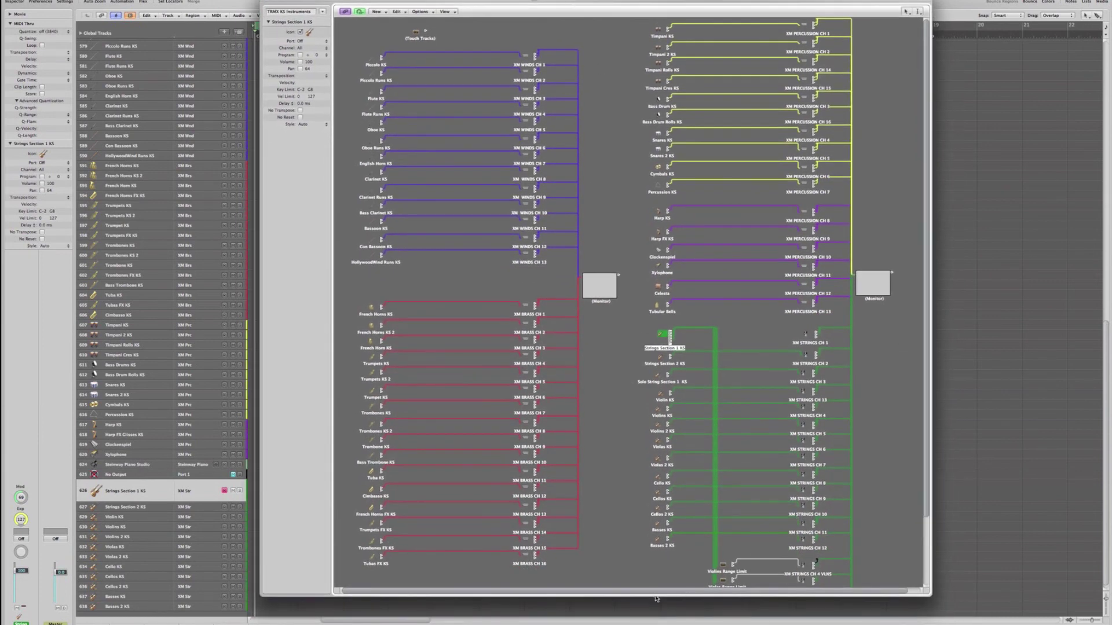
# Create a new multi instrument in the Environment layer and place it beside the Touch Tracks object above the winds instruments.
pyautogui.click(379, 15)
pyautogui.click(390, 29)
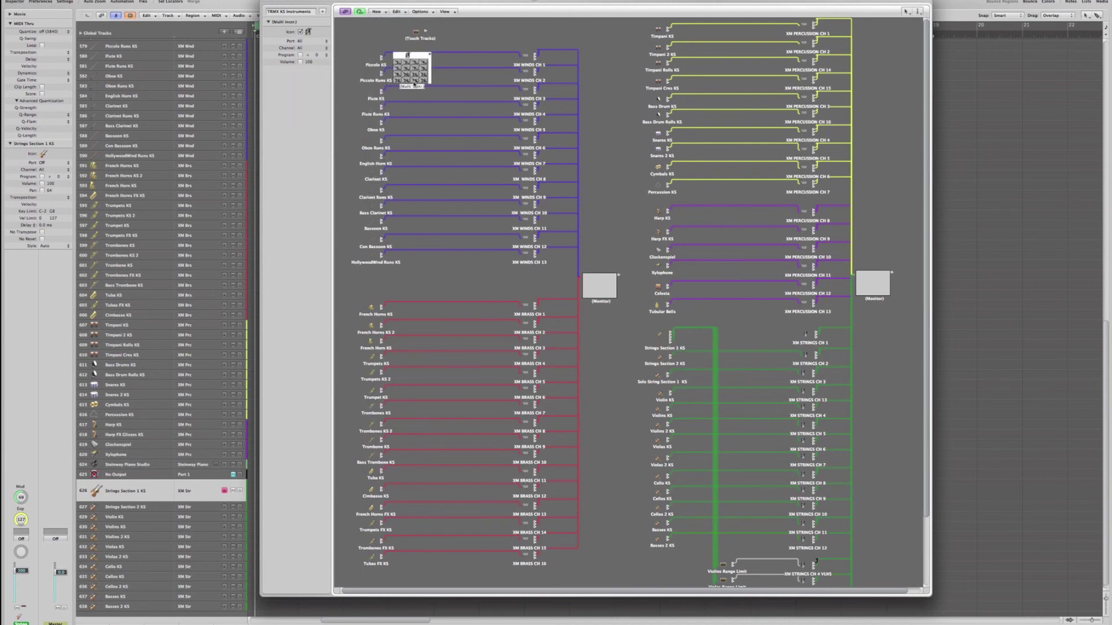
pyautogui.moveTo(415, 86); pyautogui.dragTo(450, 54)
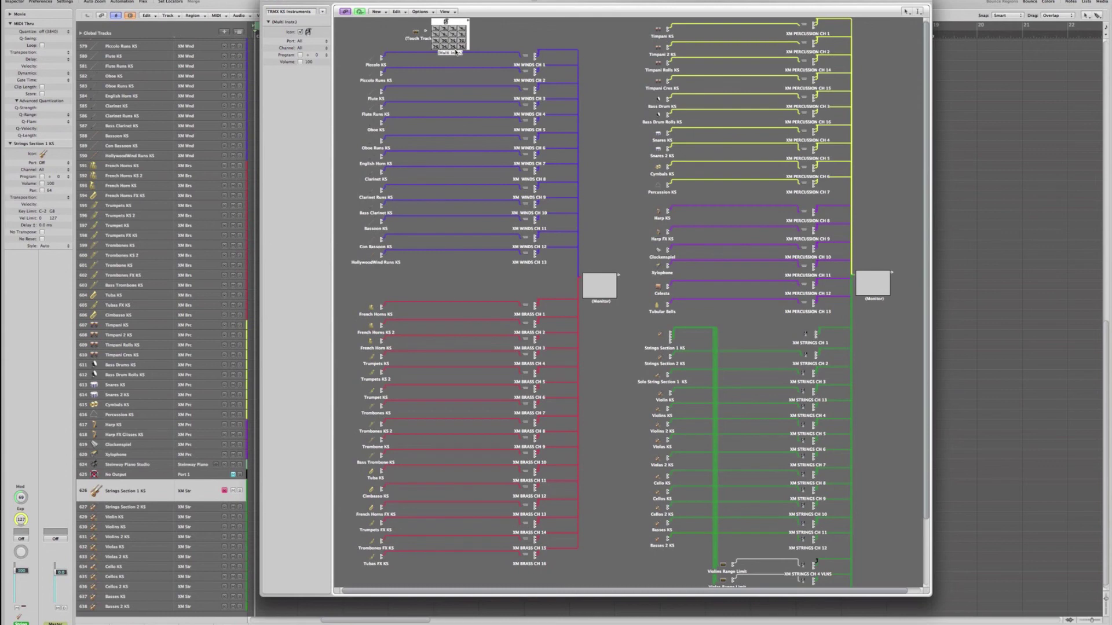
# Delete the new multi instrument beside the Touch Tracks object from the Environment layer.
pyautogui.press('Delete')
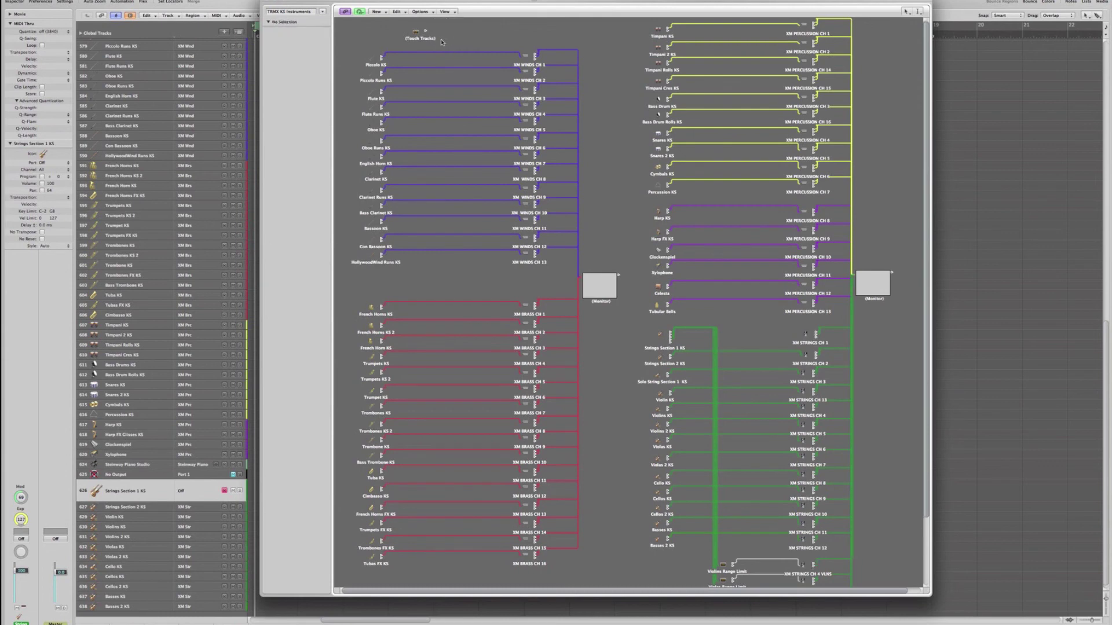
pyautogui.click(377, 12)
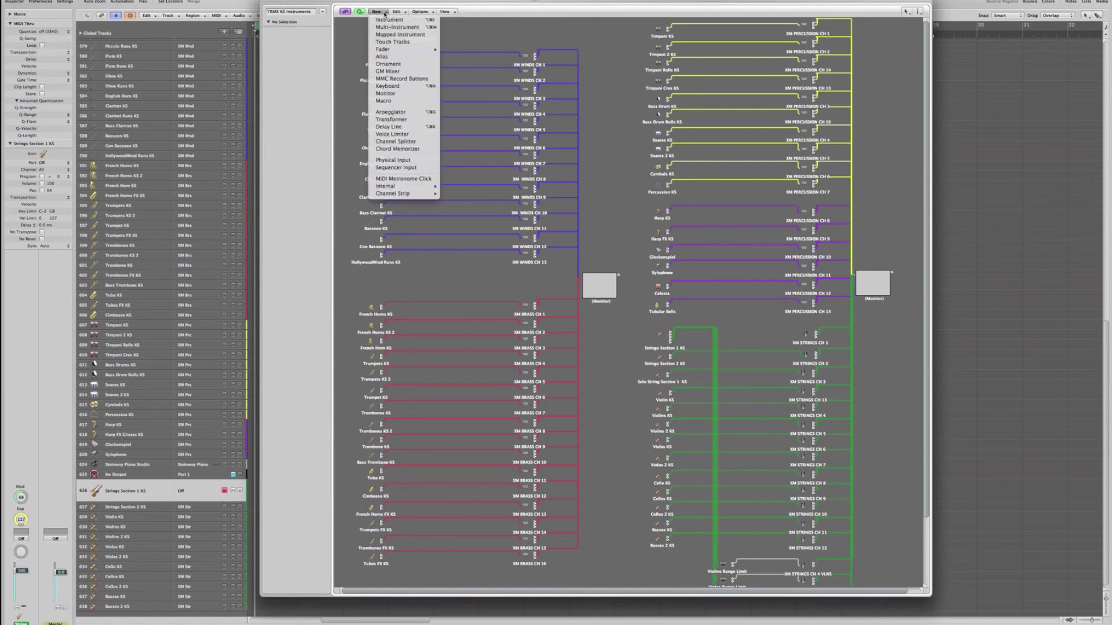
pyautogui.click(355, 41)
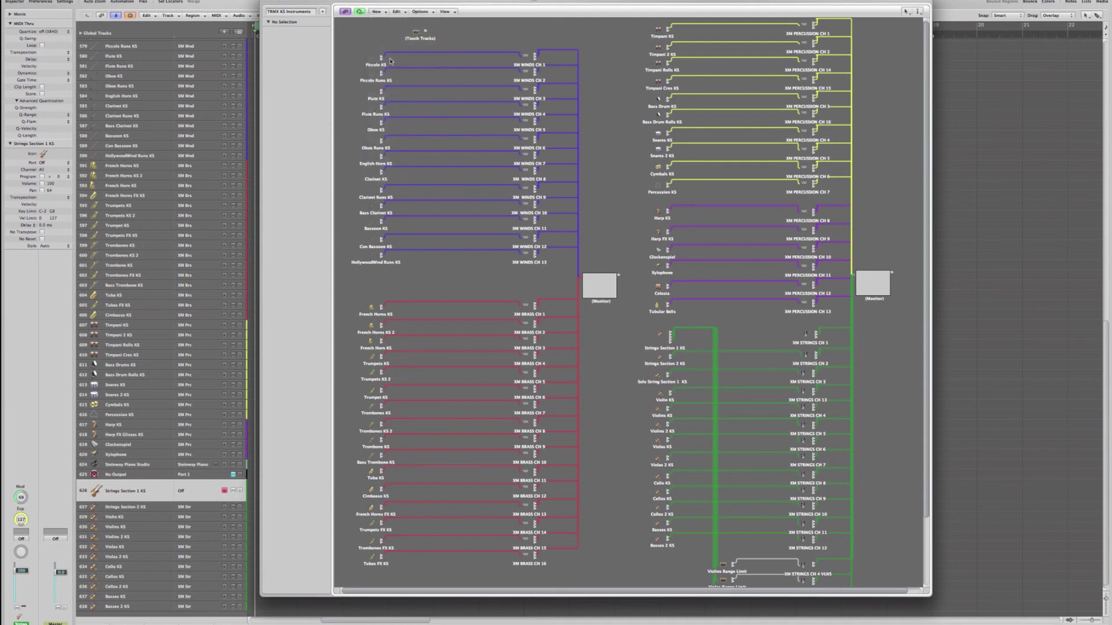
# Examine the settings and cabling of Piccolo KS, the winds channel 1 instrument and Strings Section 1 KS, down to the strings range limits.
pyautogui.click(407, 54)
pyautogui.click(377, 66)
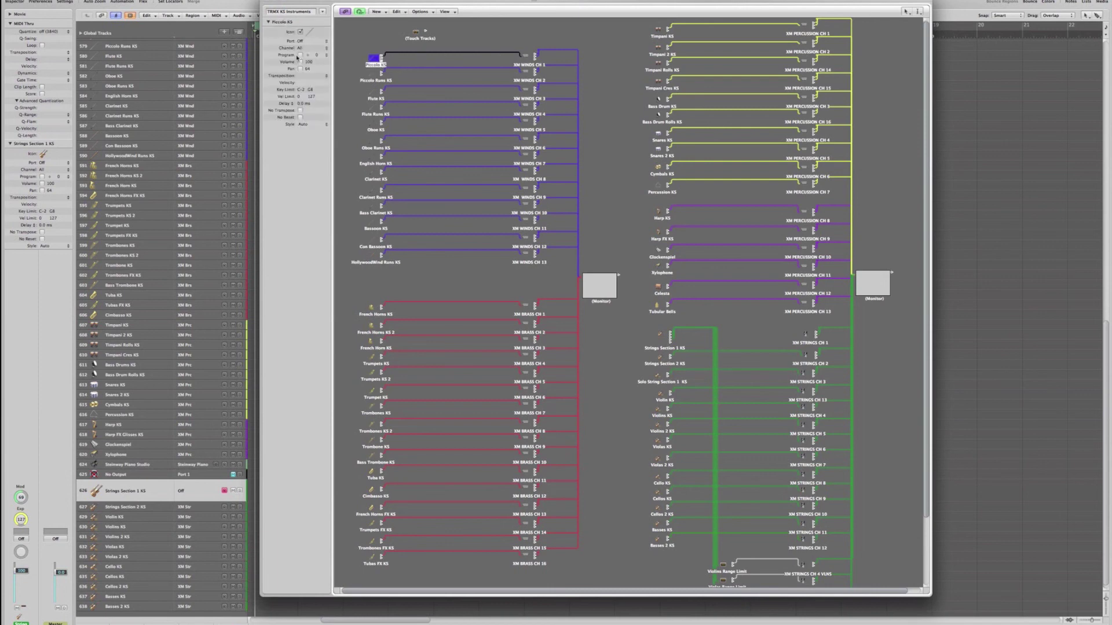
pyautogui.click(527, 56)
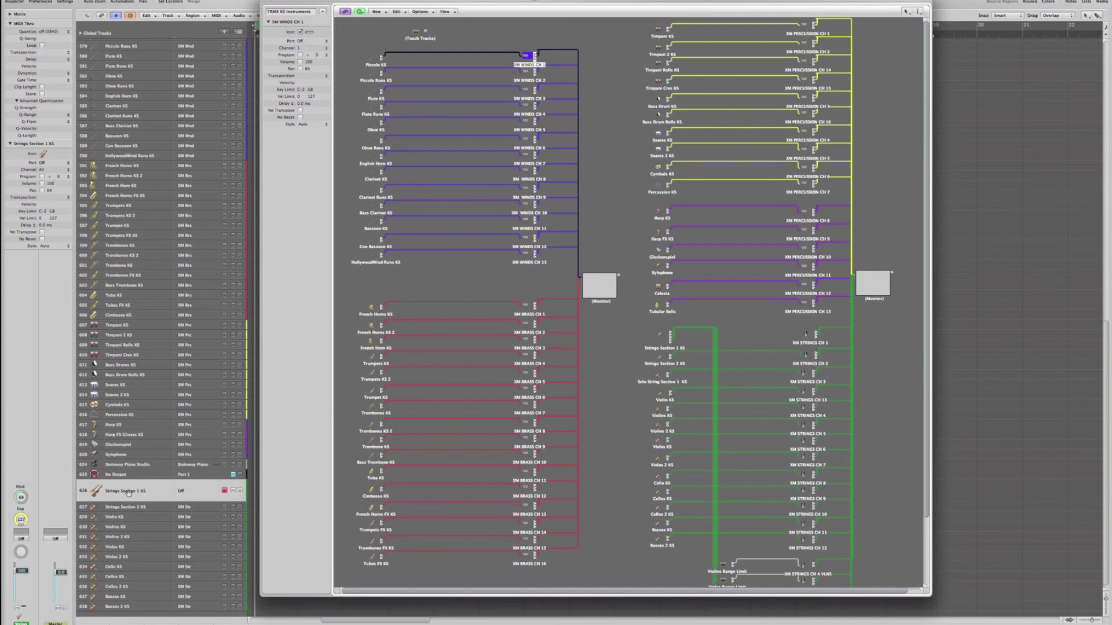
pyautogui.click(659, 344)
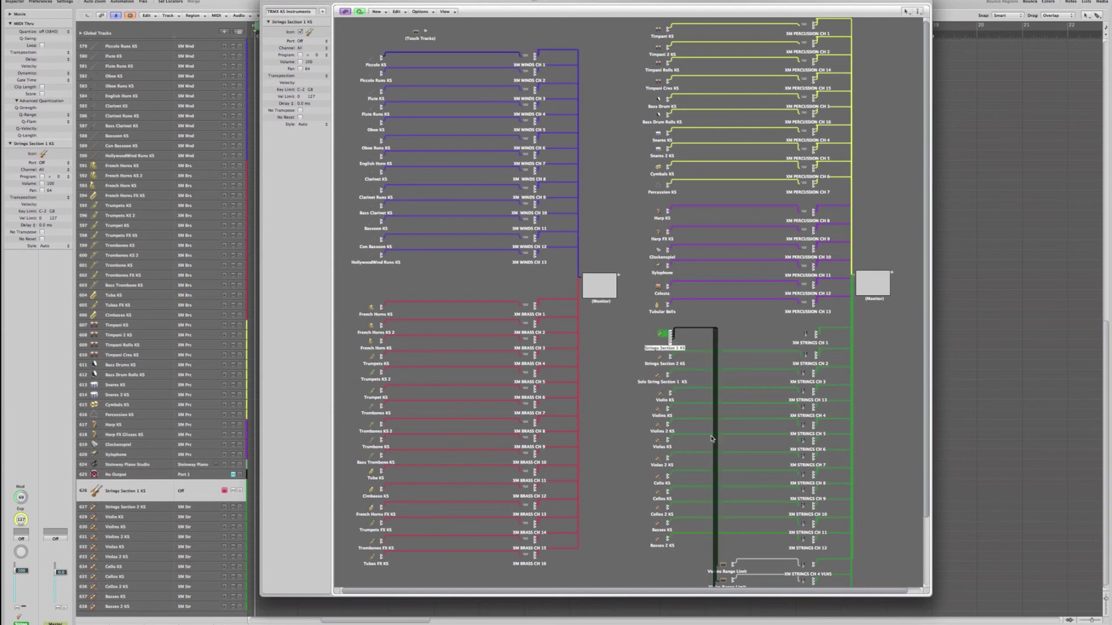
pyautogui.scroll(-3, 753, 421)
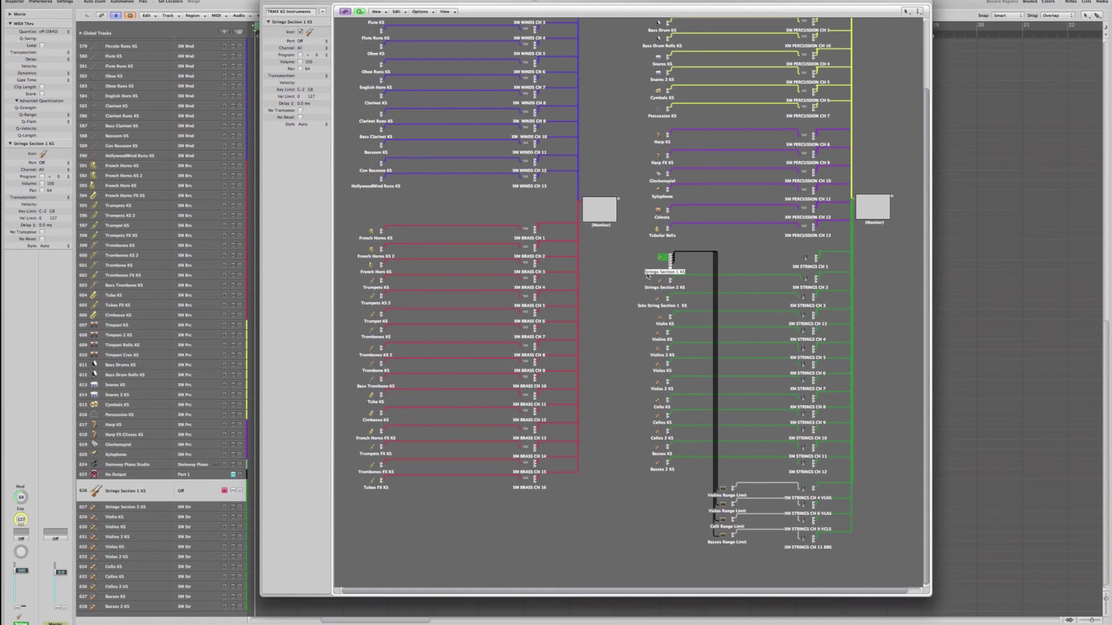
# Select the Violins KS track and switch to the MIDI routing app to locate the Violins 1 instrument in its strings group.
pyautogui.click(118, 489)
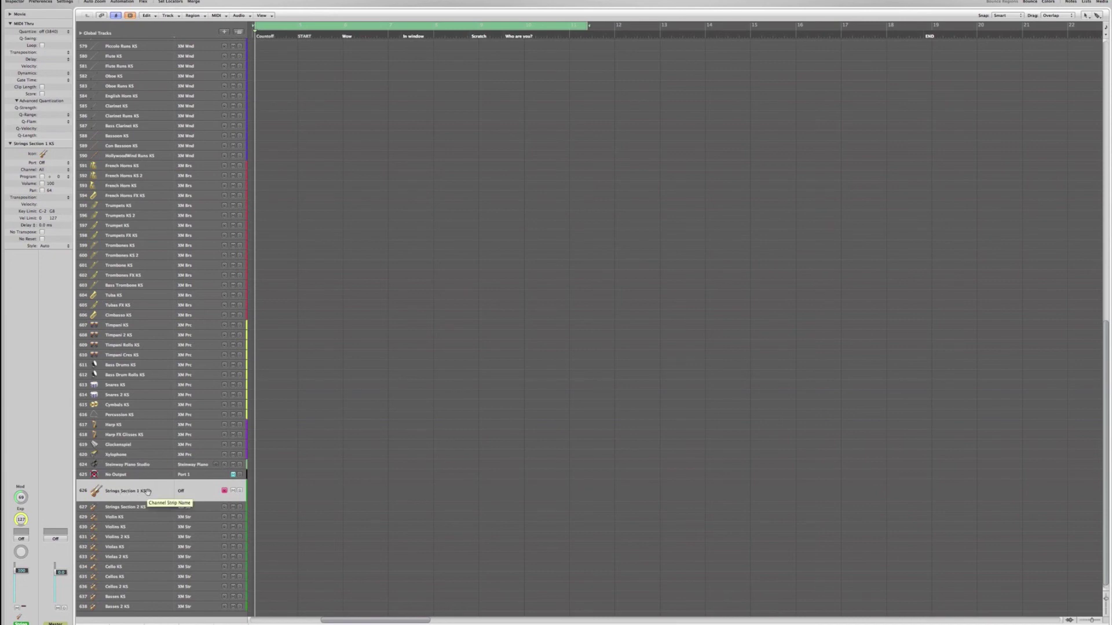
pyautogui.click(142, 529)
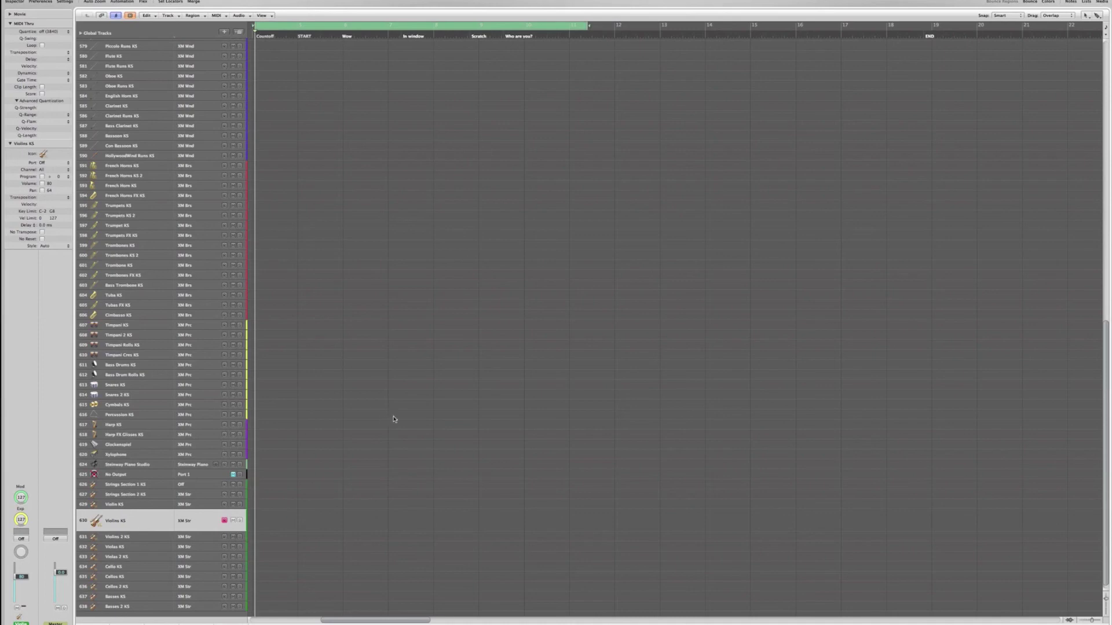
pyautogui.press('super+Tab')
pyautogui.press('super+Tab')
pyautogui.press('super+Tab')
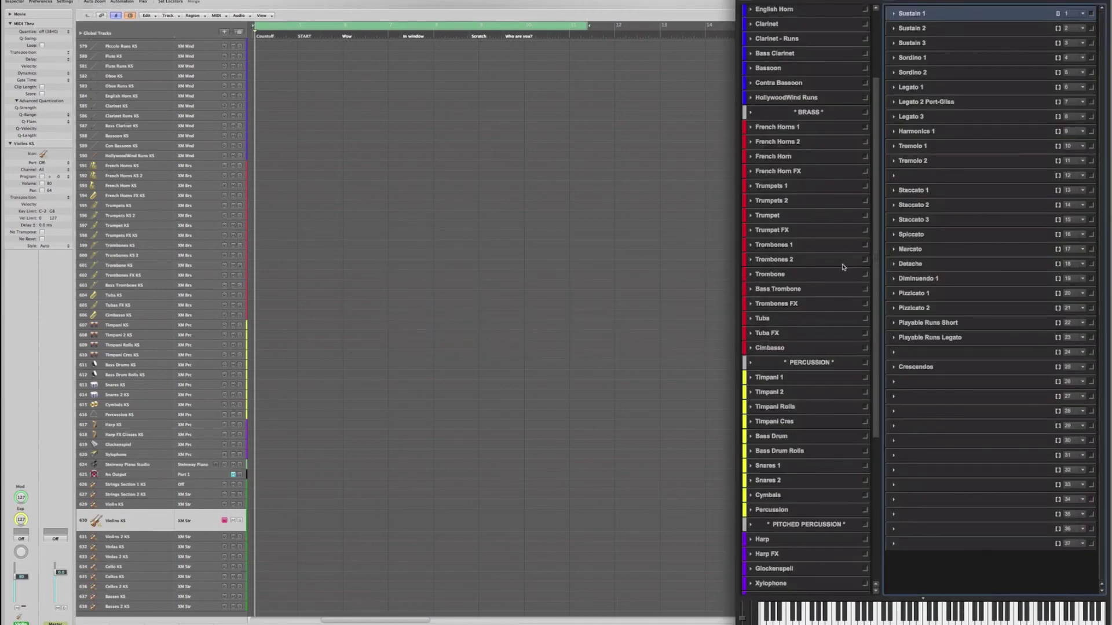
pyautogui.scroll(3, 842, 267)
pyautogui.scroll(-4, 813, 145)
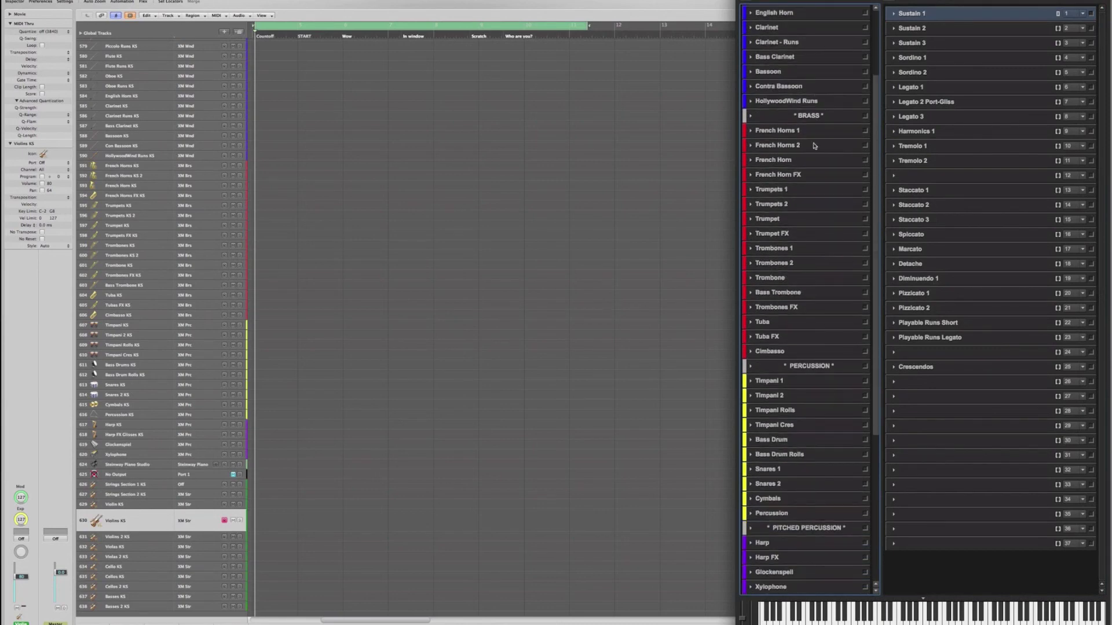
pyautogui.scroll(-8, 813, 145)
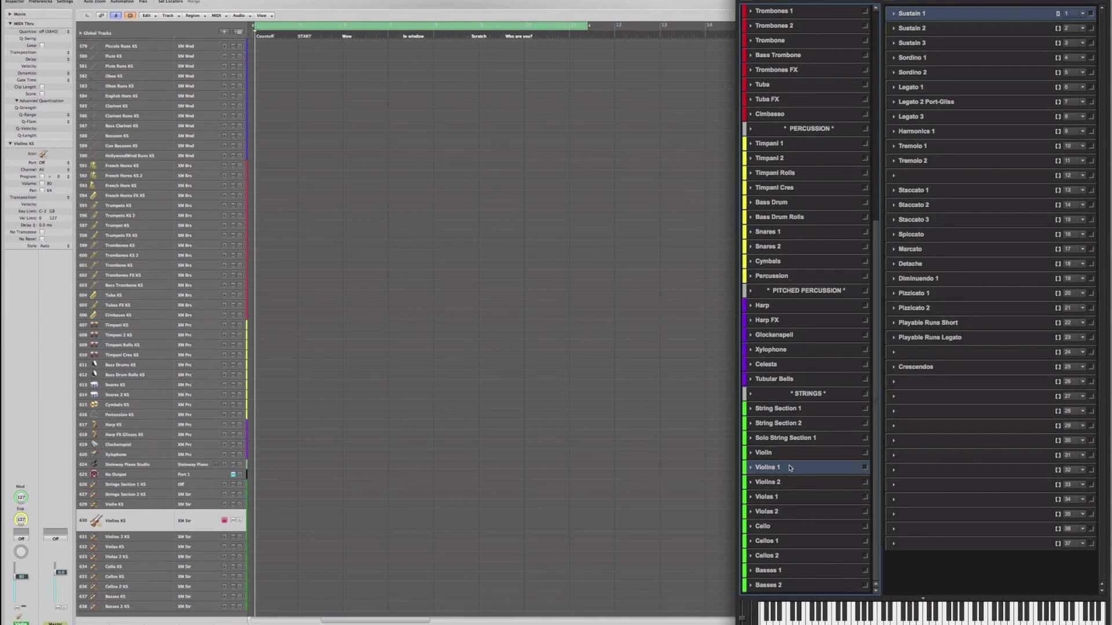
# Expand the Sustain 1 and Sustain 2 articulations of Violins 1, examine their layered outputs and collapse both again.
pyautogui.click(895, 14)
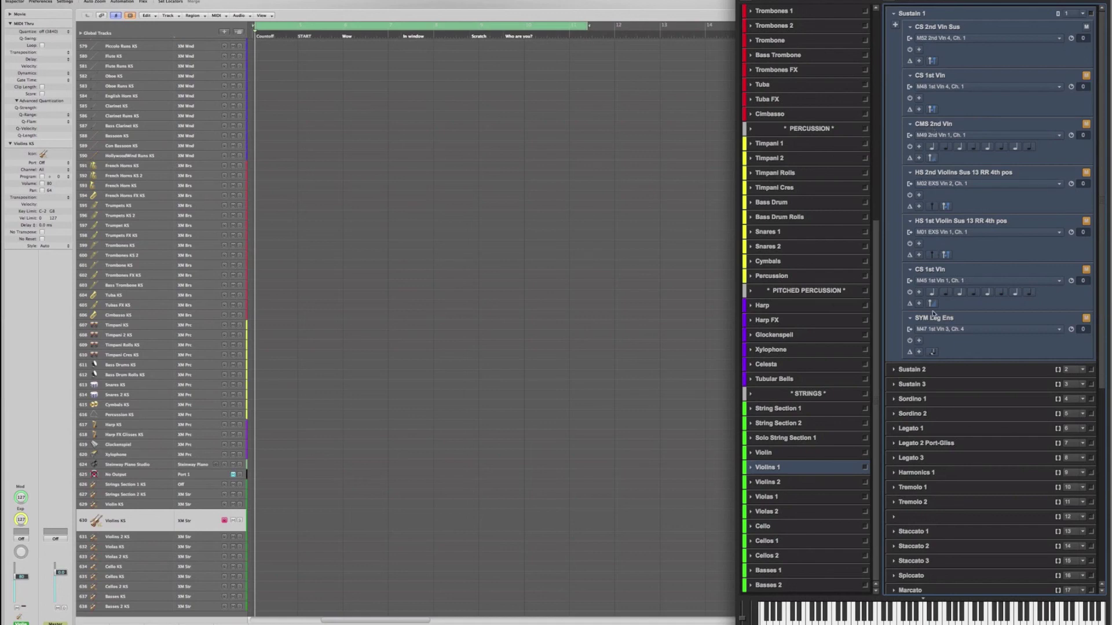
pyautogui.click(894, 370)
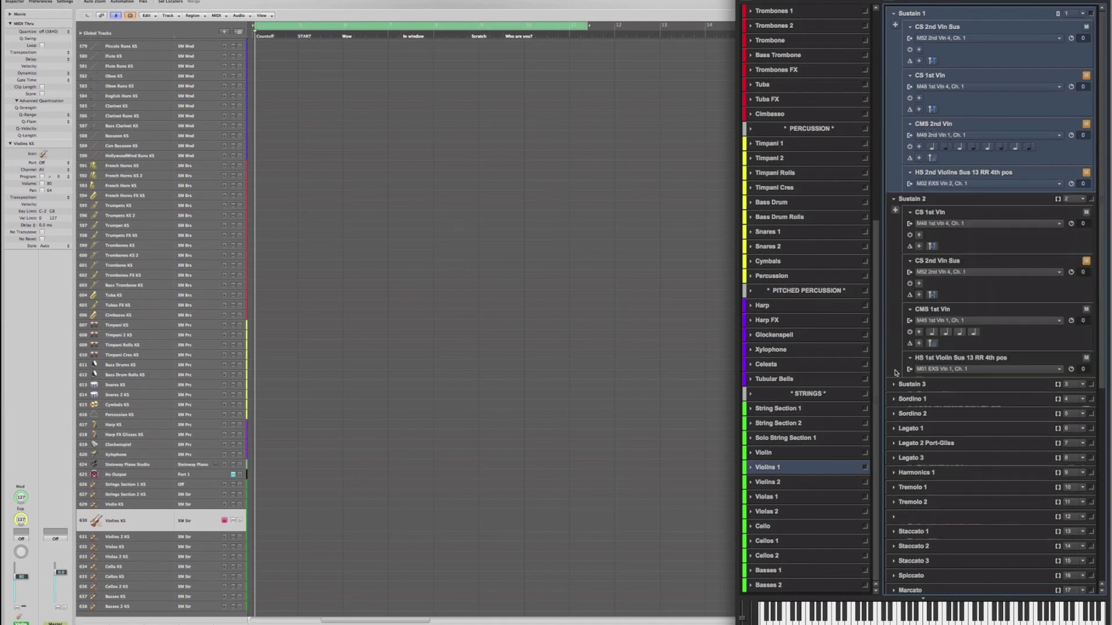
pyautogui.scroll(-5, 931, 426)
pyautogui.scroll(-2, 931, 426)
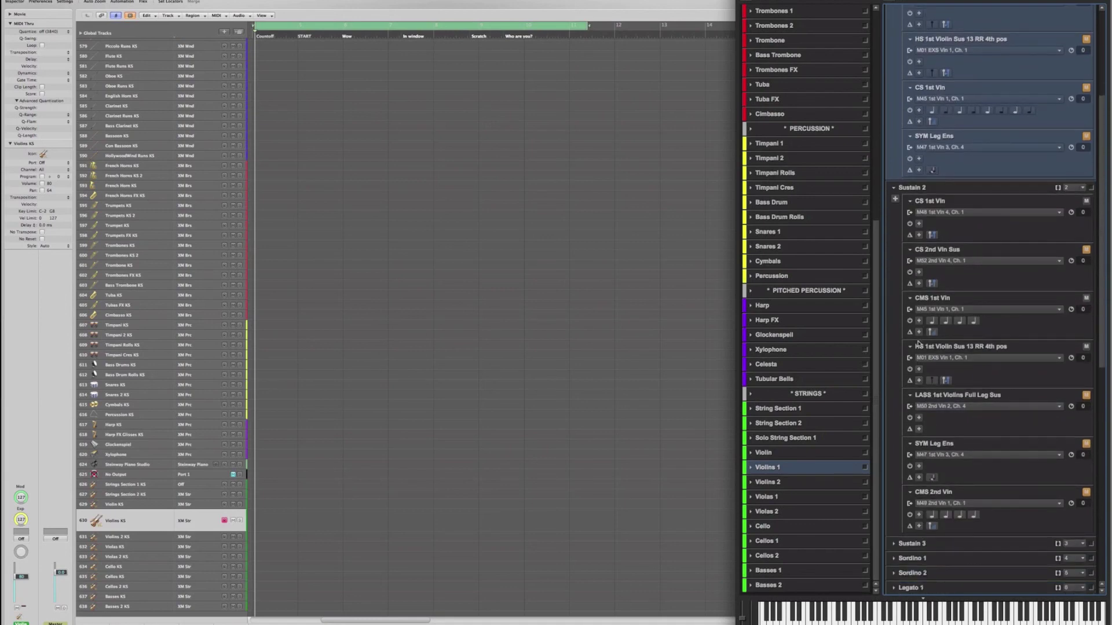
pyautogui.scroll(7, 982, 291)
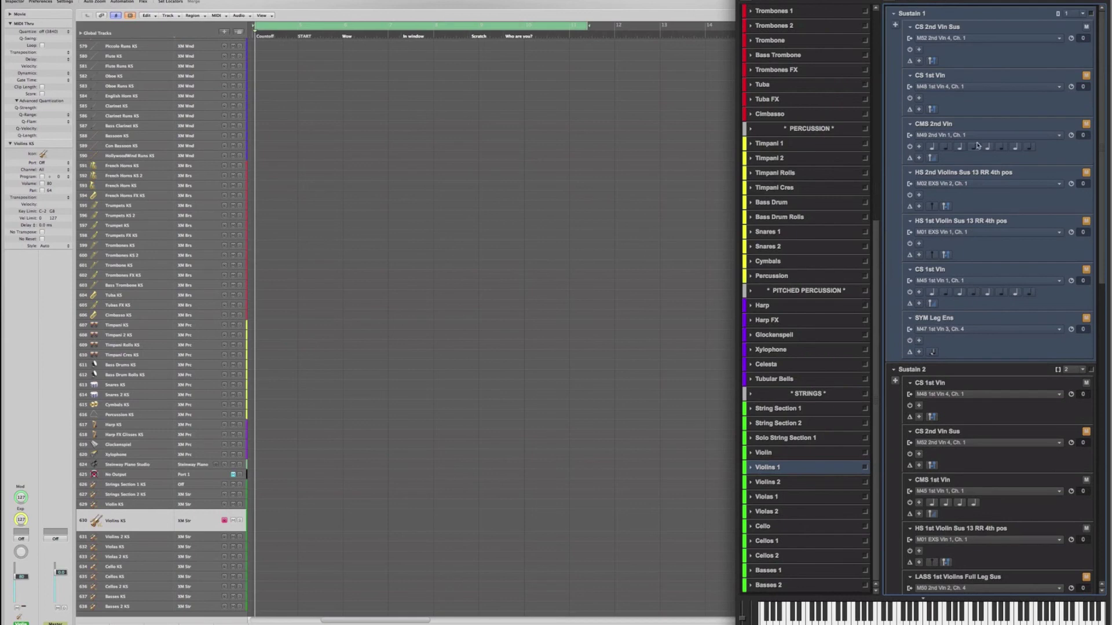
pyautogui.click(893, 15)
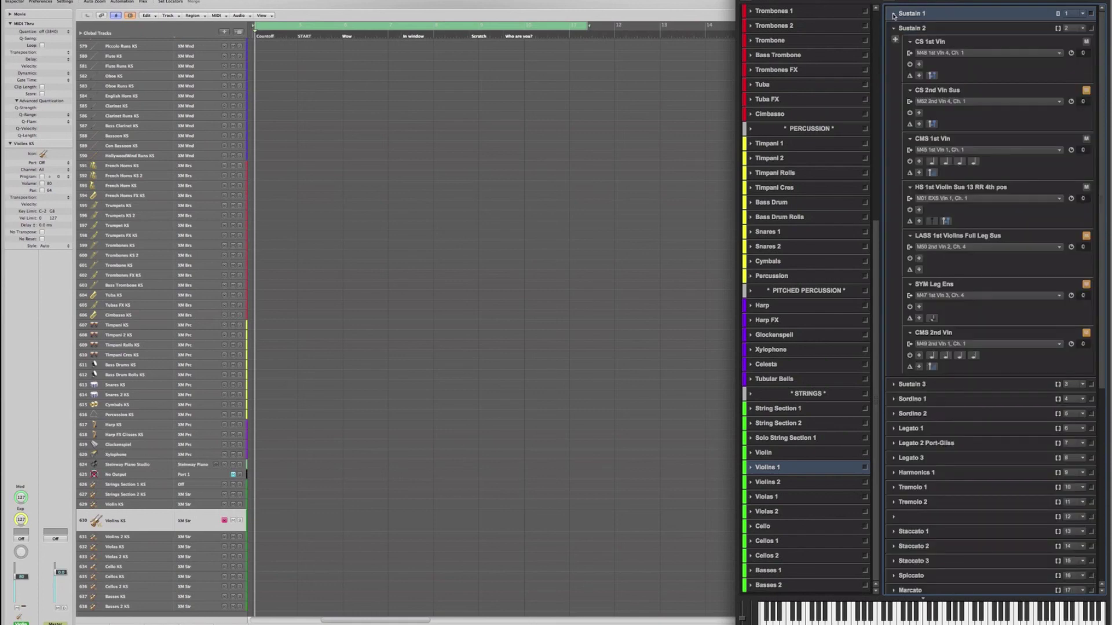
pyautogui.click(893, 29)
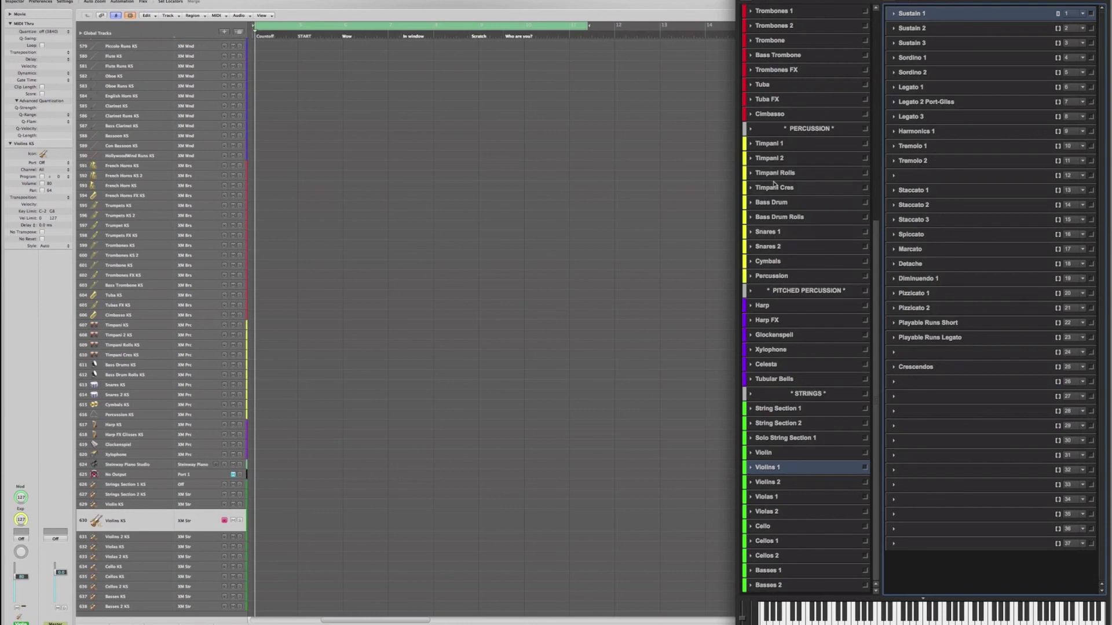
# Show the Harp instrument's articulation list and return to the woodwinds at the start of the instrument list.
pyautogui.click(764, 307)
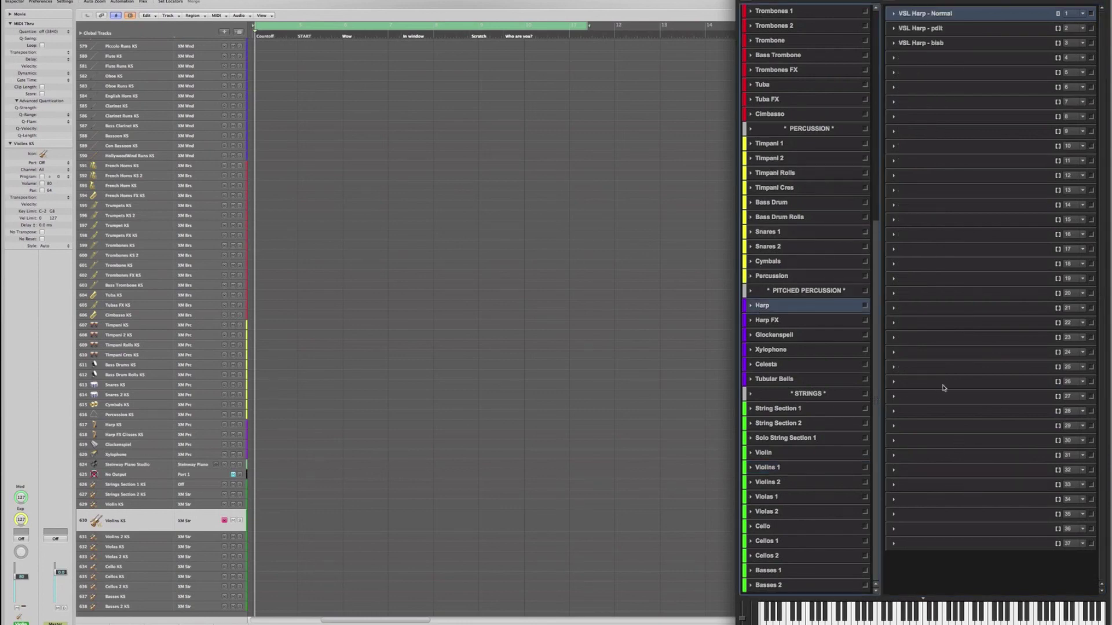
pyautogui.click(954, 118)
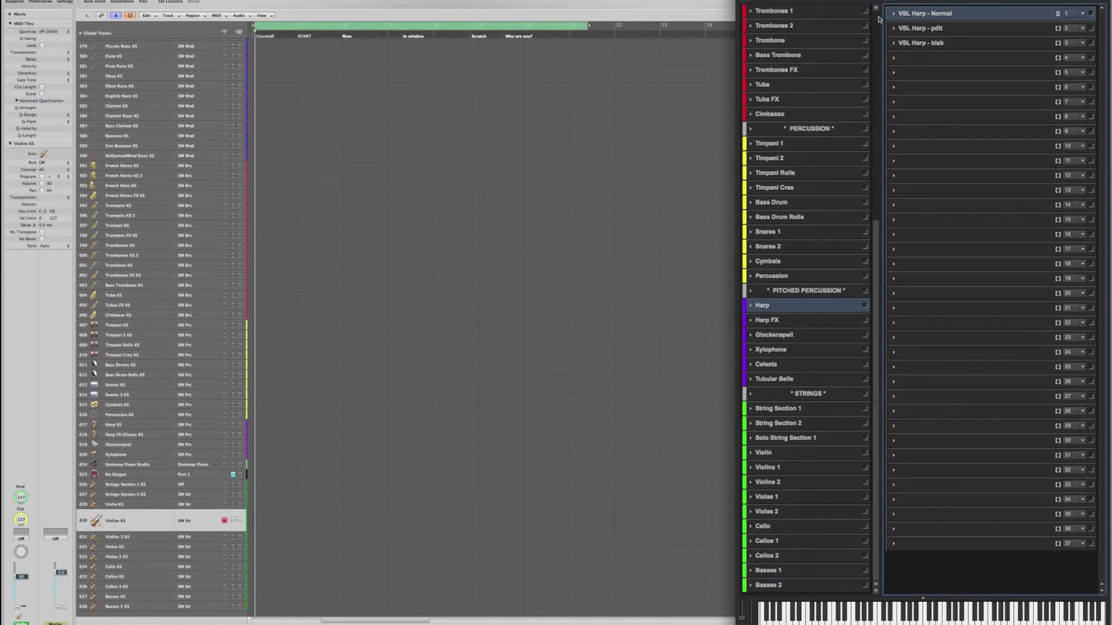
pyautogui.scroll(10, 878, 20)
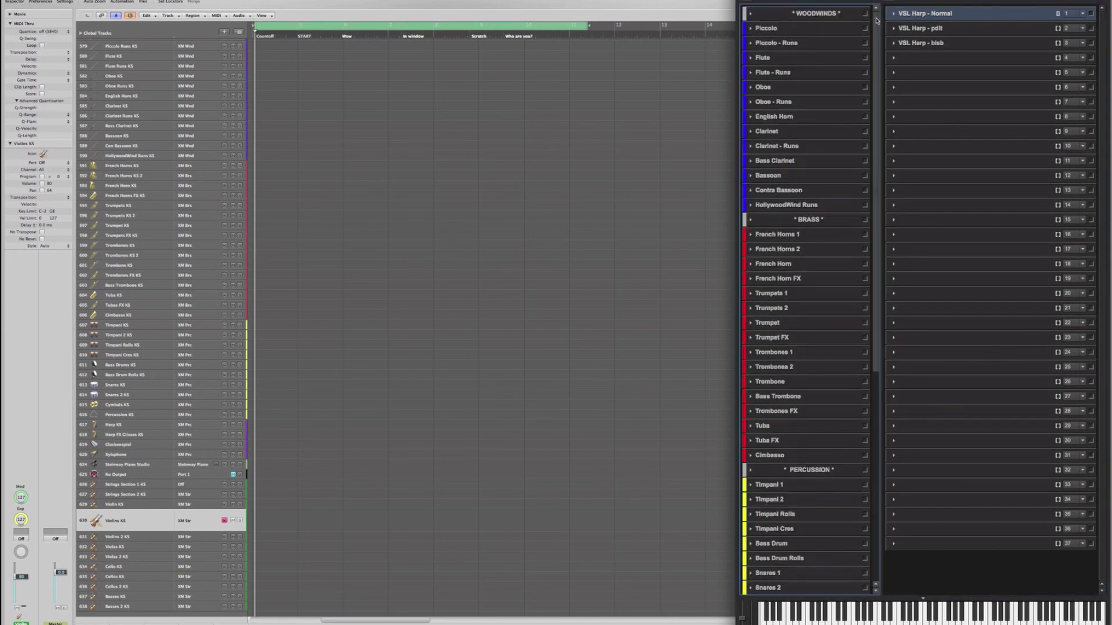